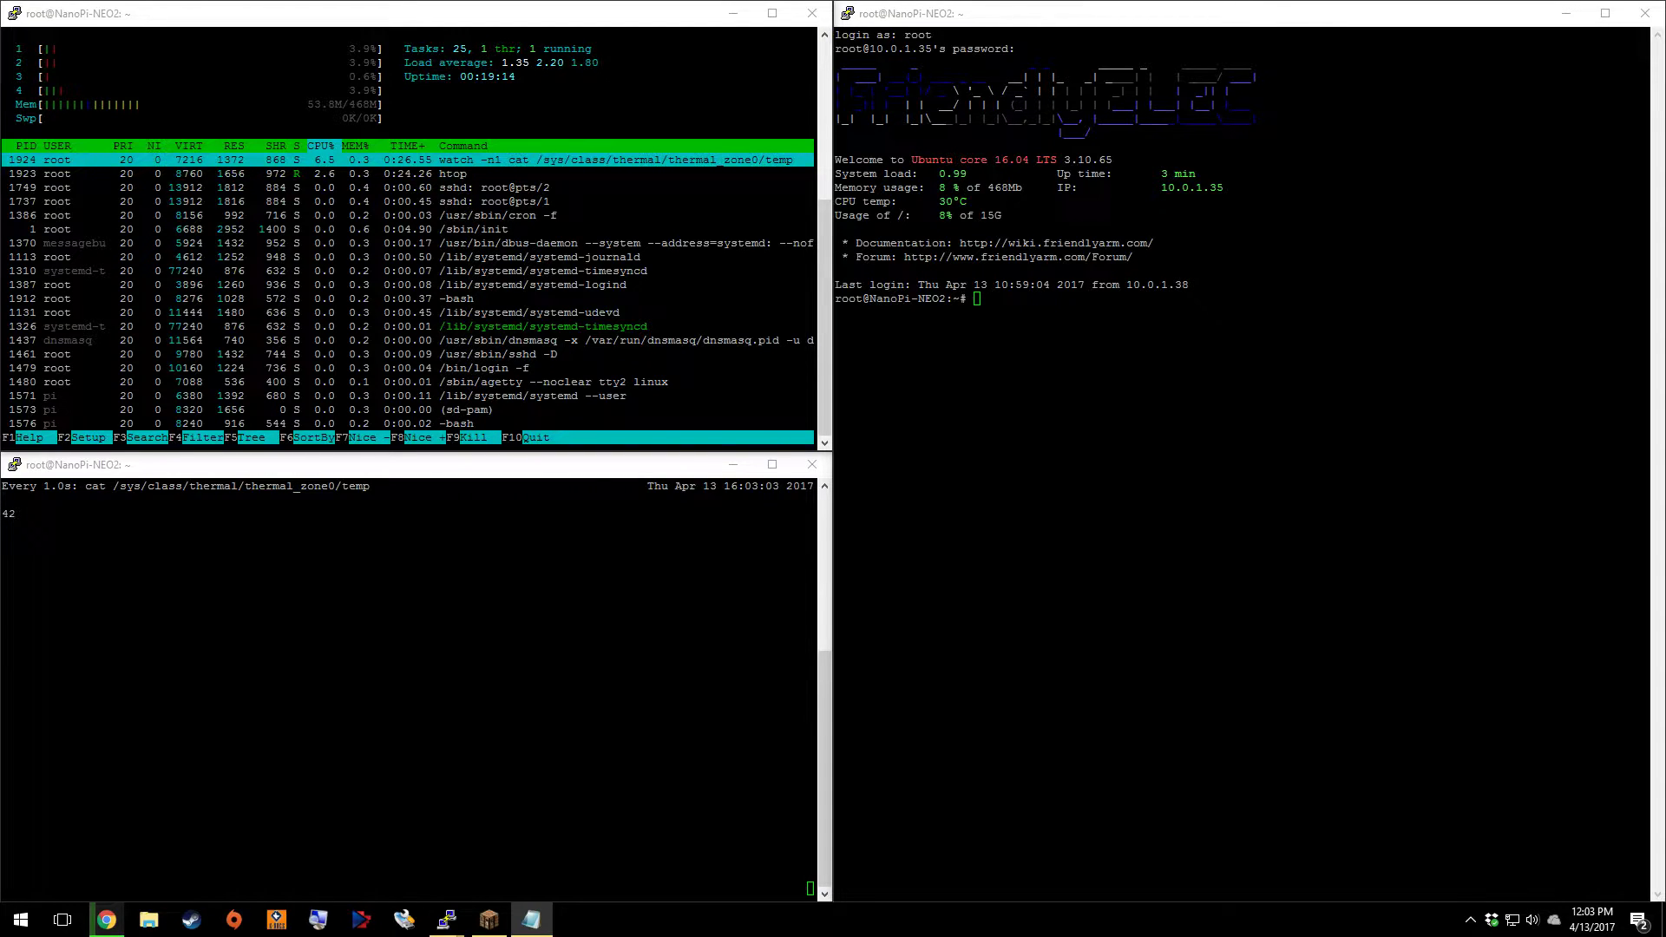
{"action": "left_click", "coordinate": [1258, 465]}
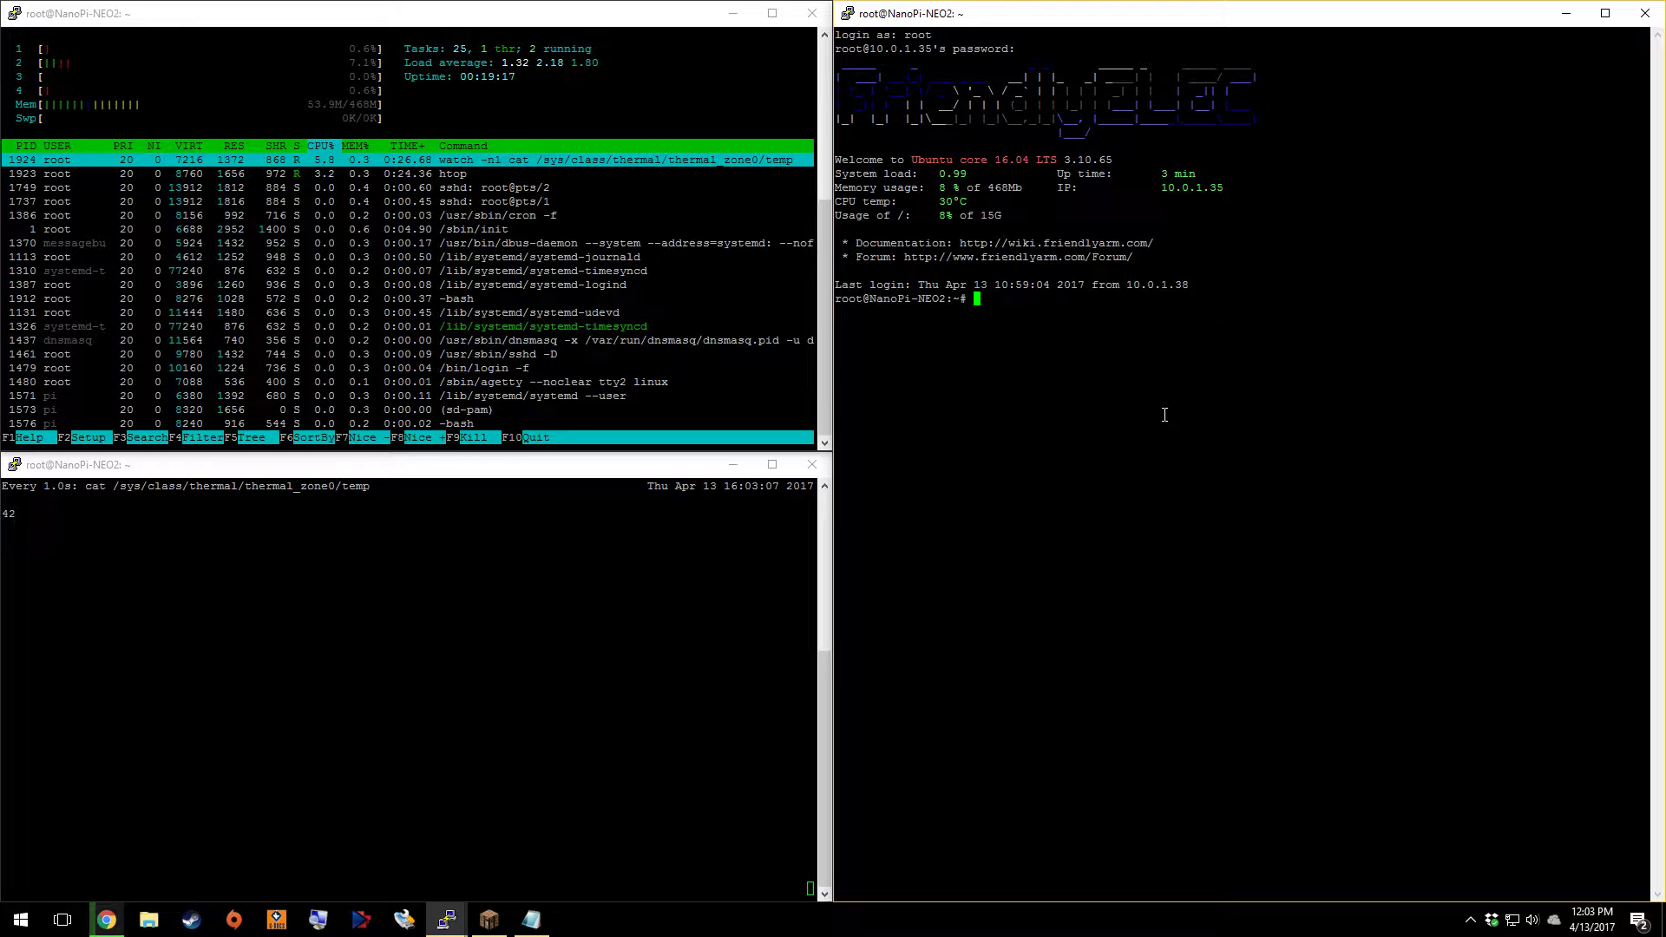
{"action": "left_click", "coordinate": [385, 614]}
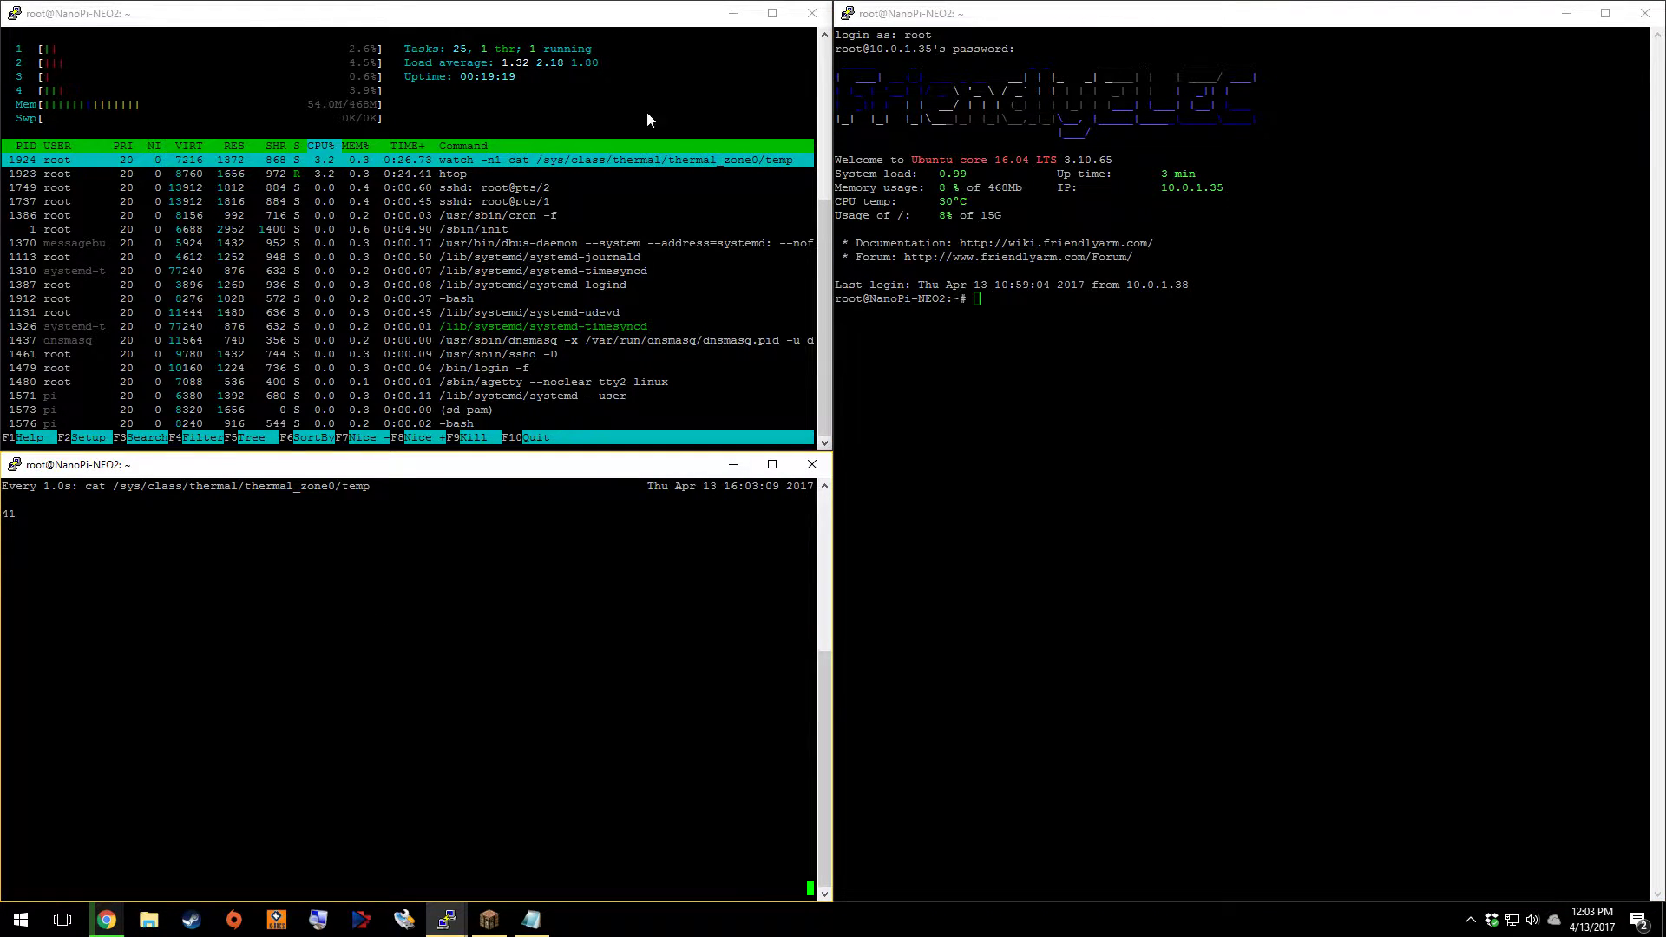
{"action": "left_click", "coordinate": [720, 22]}
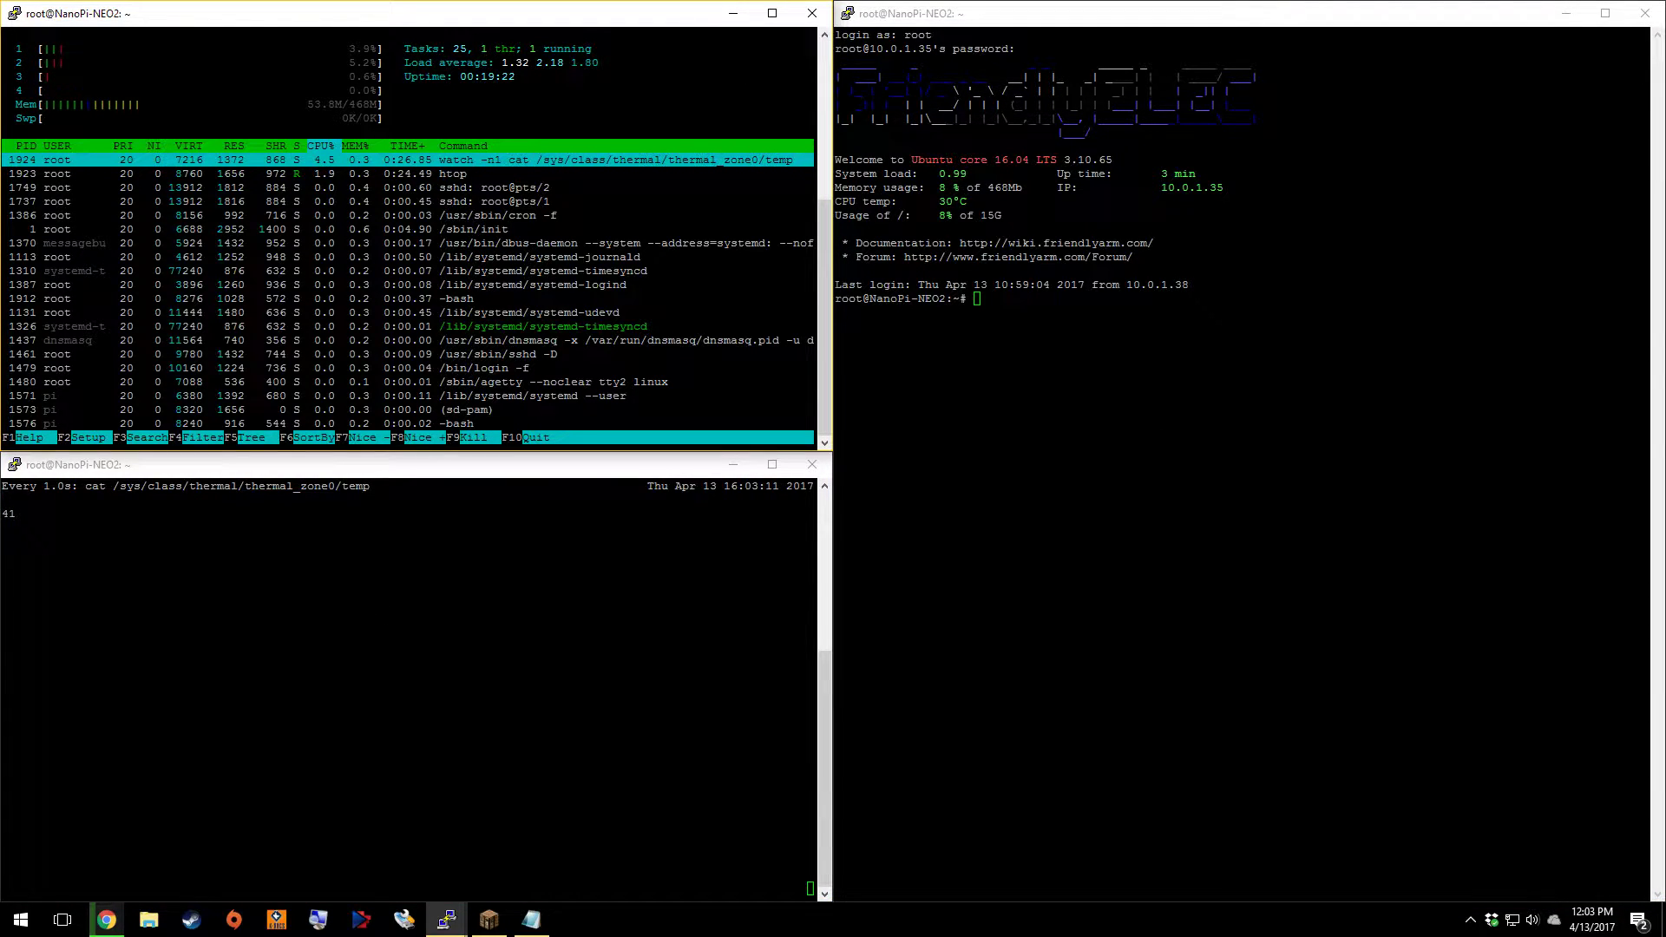
{"action": "key", "text": "alt+Tab"}
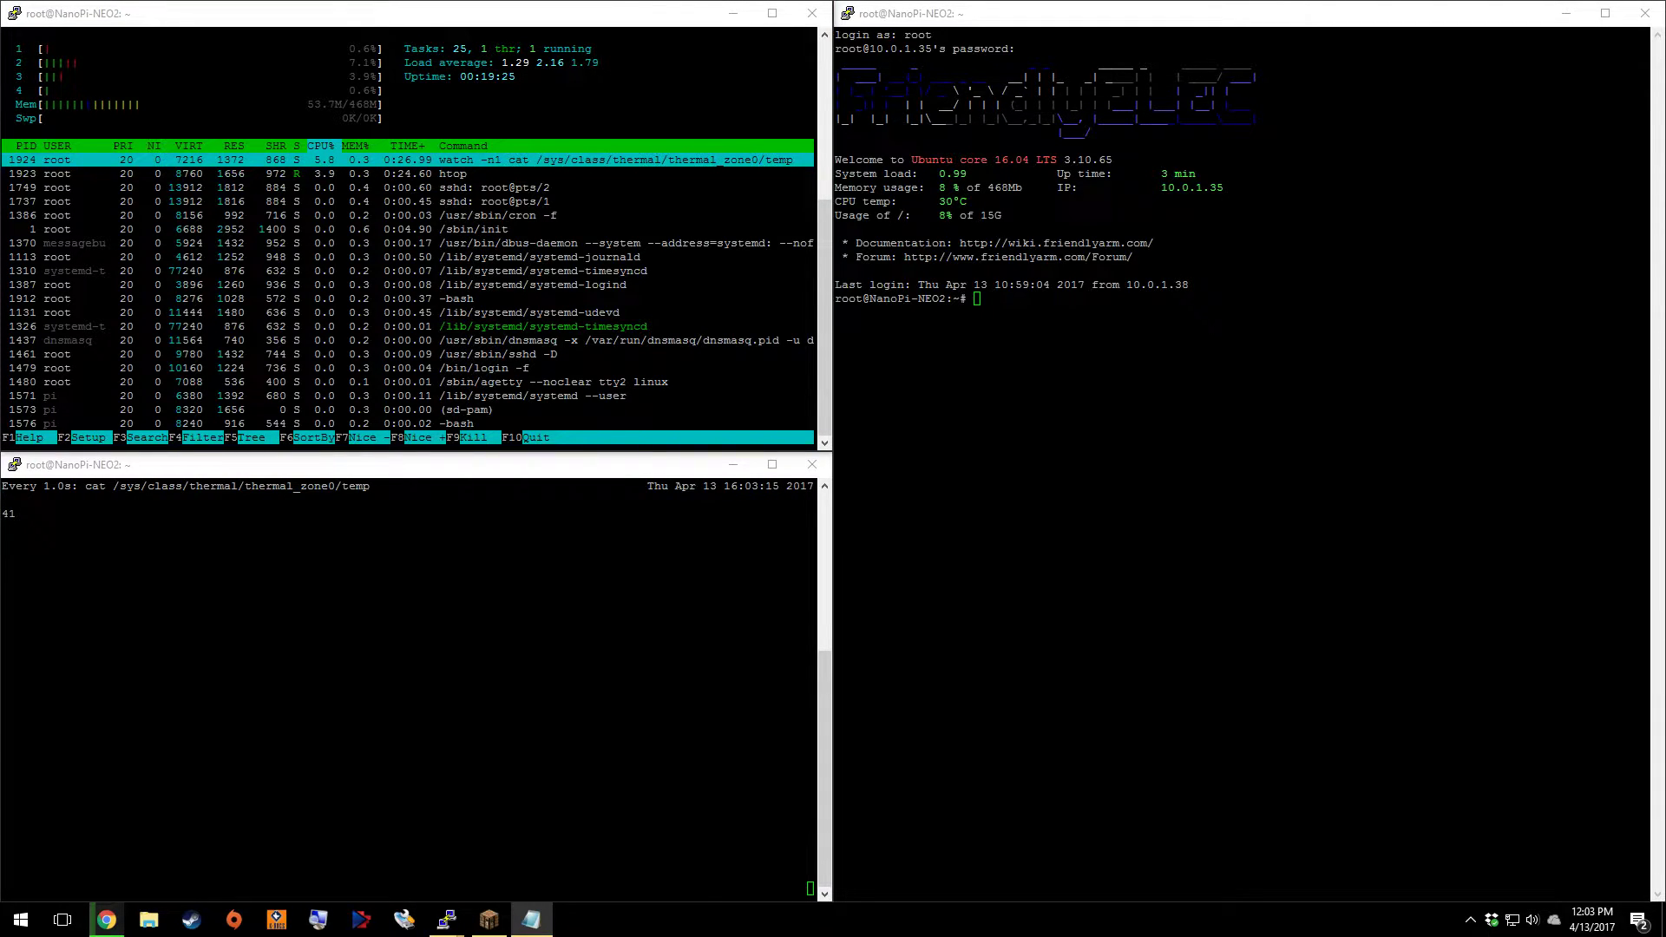
{"action": "left_click", "coordinate": [1314, 460]}
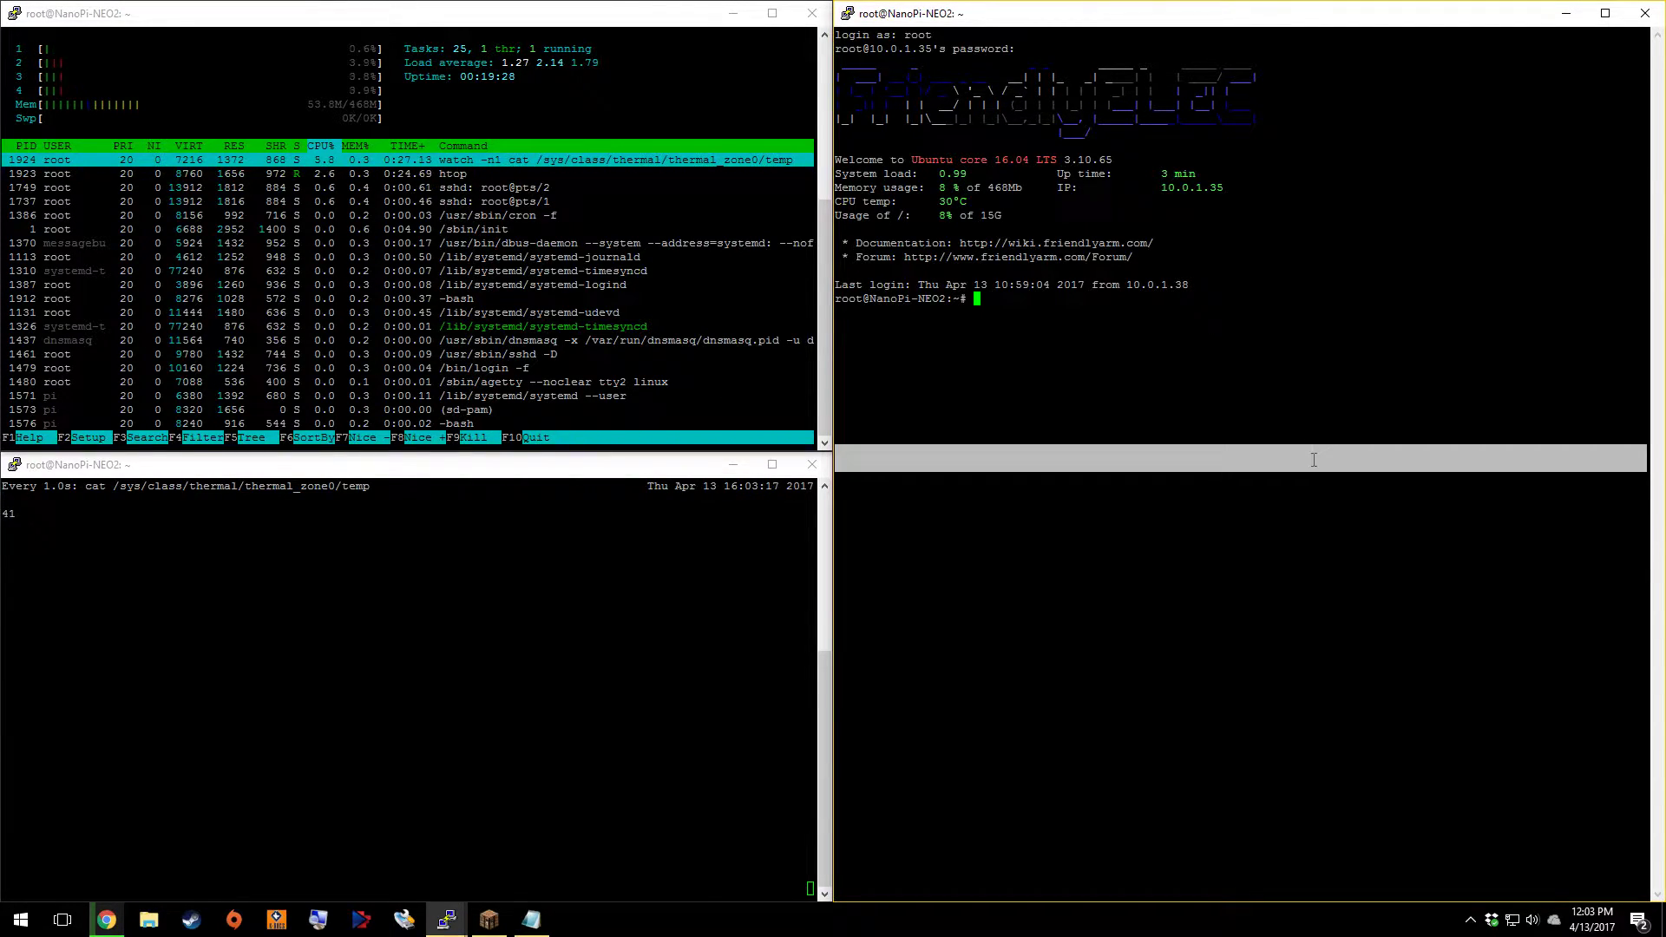
{"action": "right_click", "coordinate": [1246, 403]}
{"action": "key", "text": "Return"}
{"action": "key", "text": "Return"}
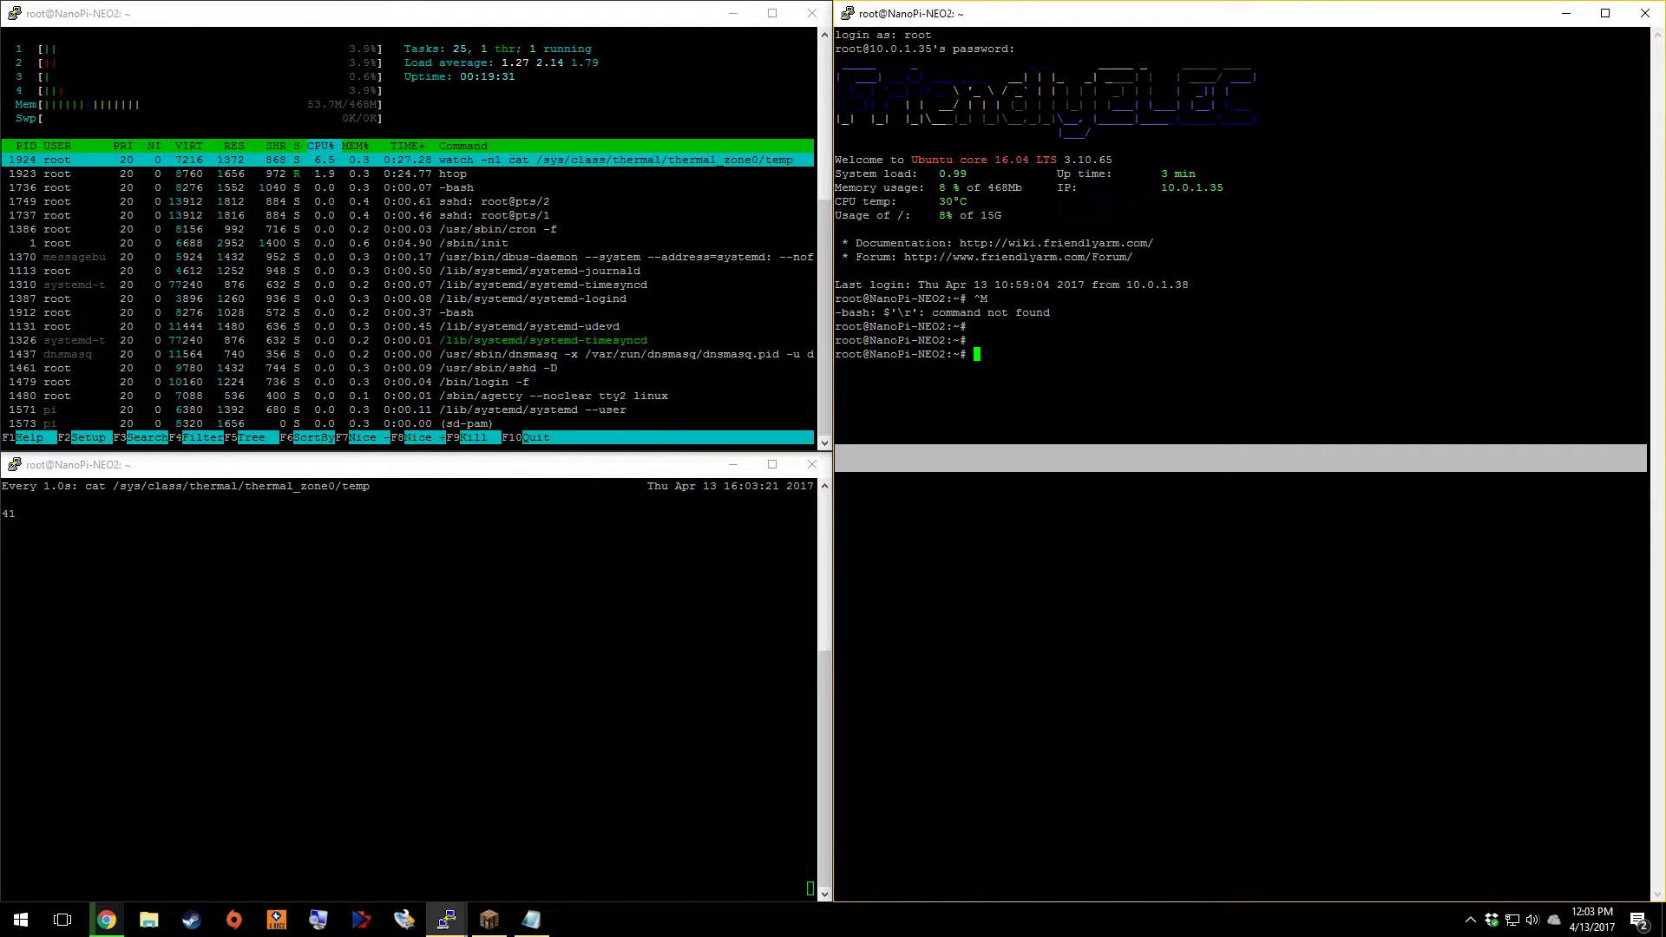
Copy the prepared benchmark command and run "sysbench --test=cpu --cpu-max-prime=20000 run" in the idle root shell
{"action": "key", "text": "alt+Tab"}
{"action": "key", "text": "ctrl+c"}
{"action": "right_click", "coordinate": [1141, 453]}
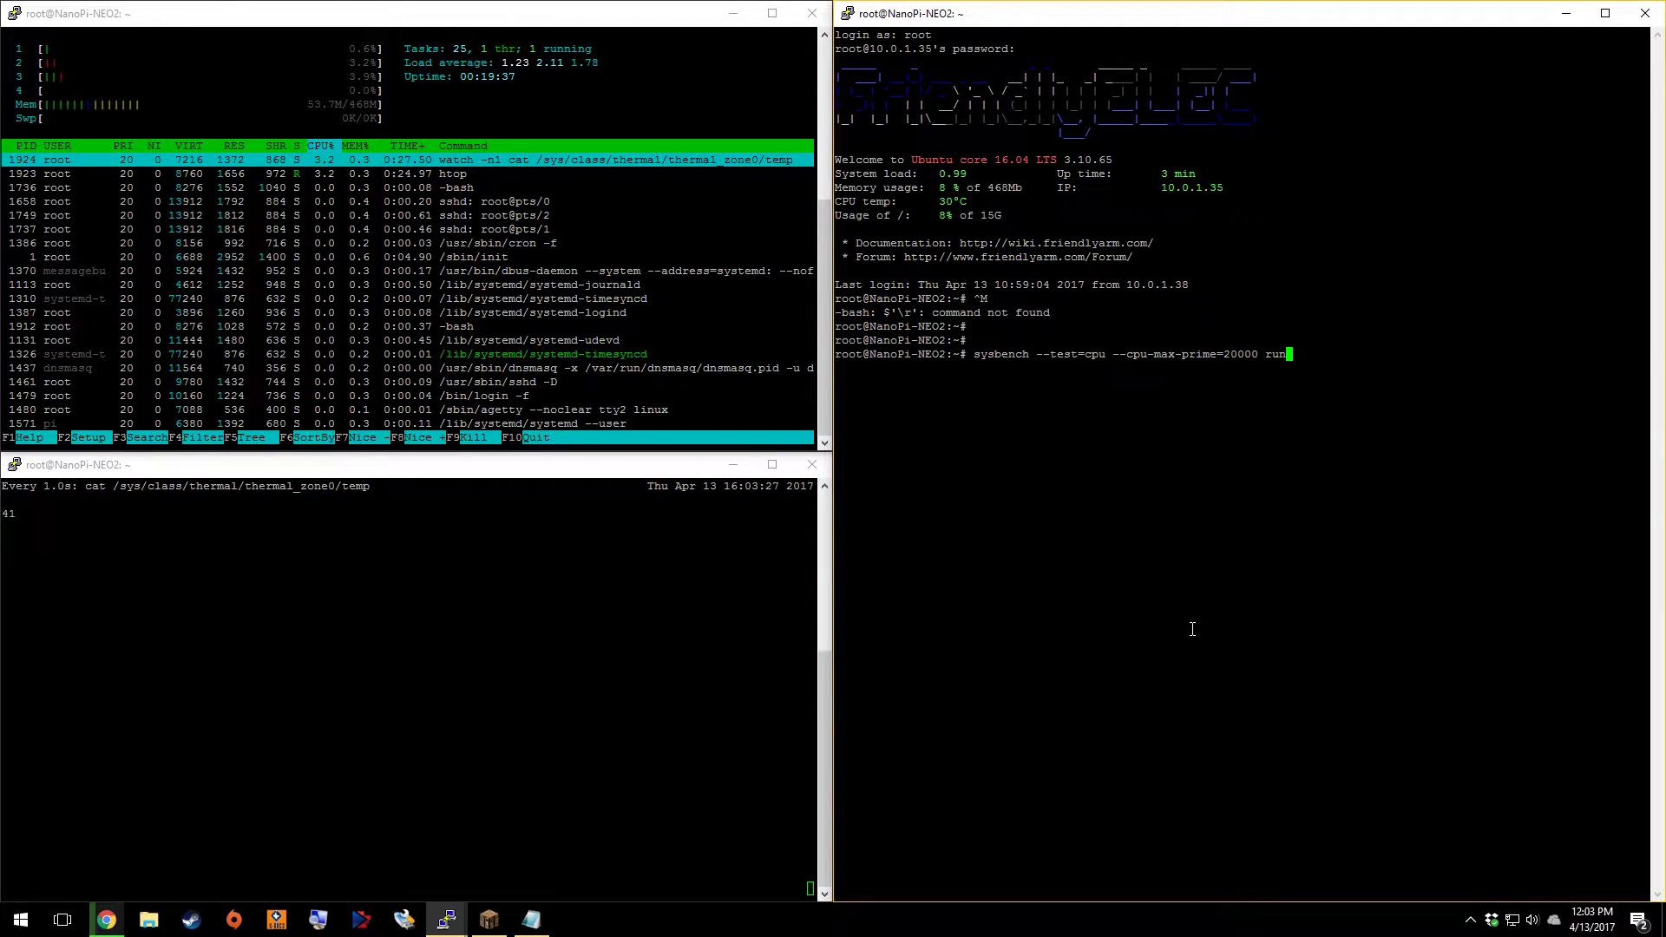
{"action": "key", "text": "Return"}
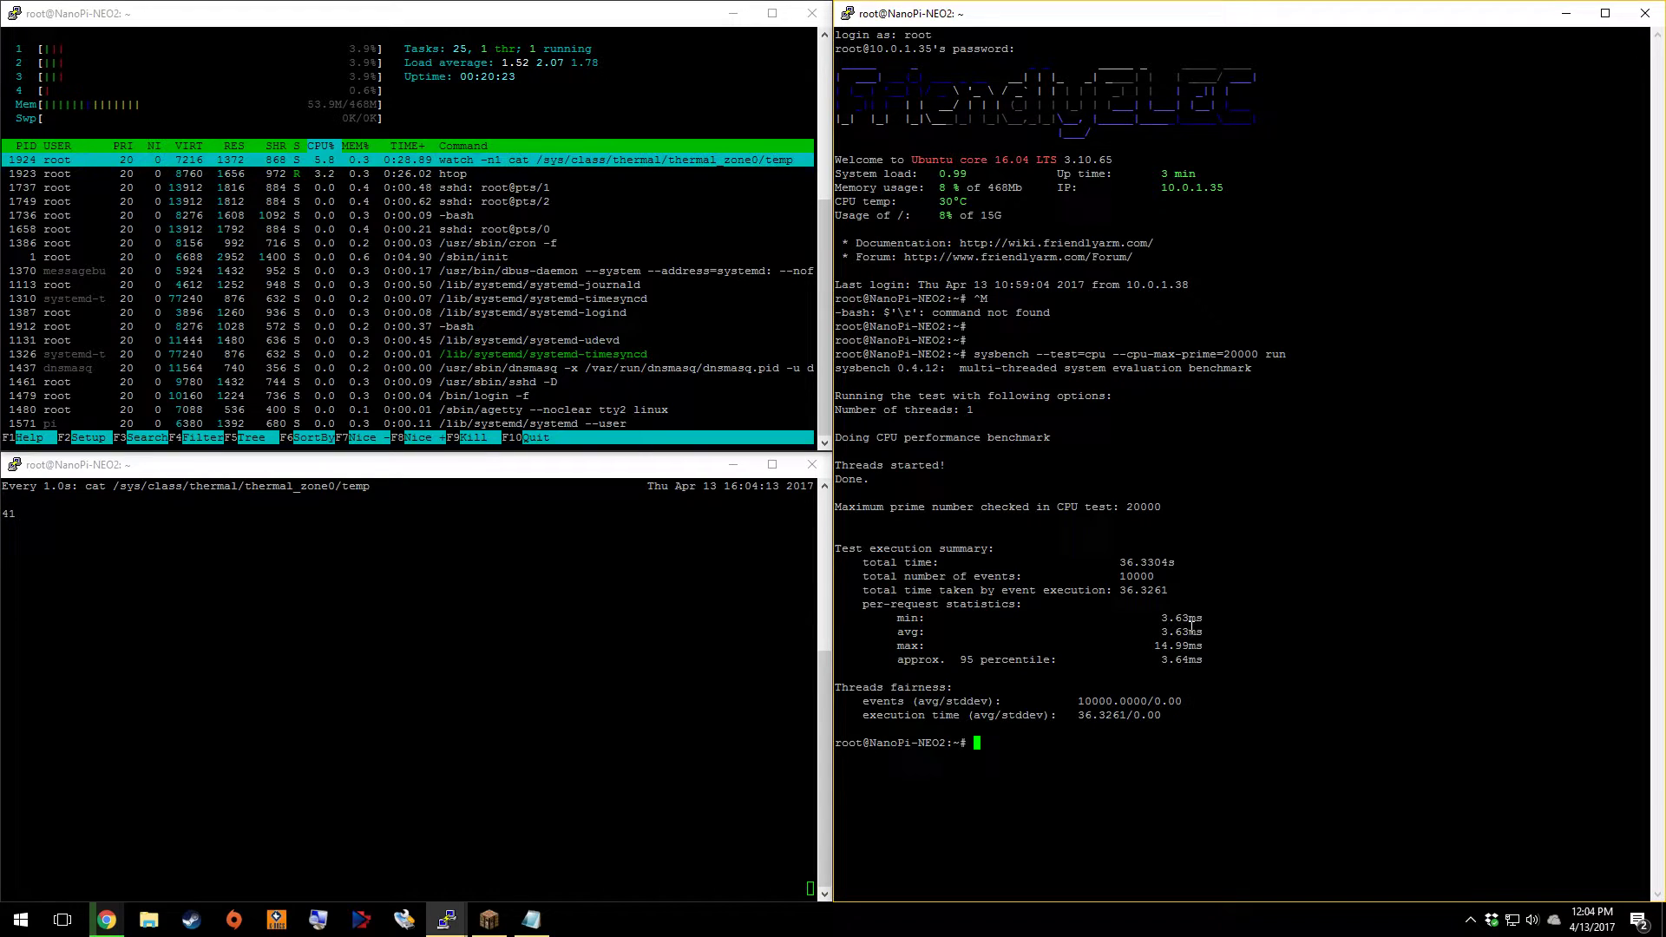
Run the four-thread CPU benchmark with "sysbench --test=cpu --cpu-max-prime=20000 --num-threads=4 run"
{"action": "key", "text": "alt+Tab"}
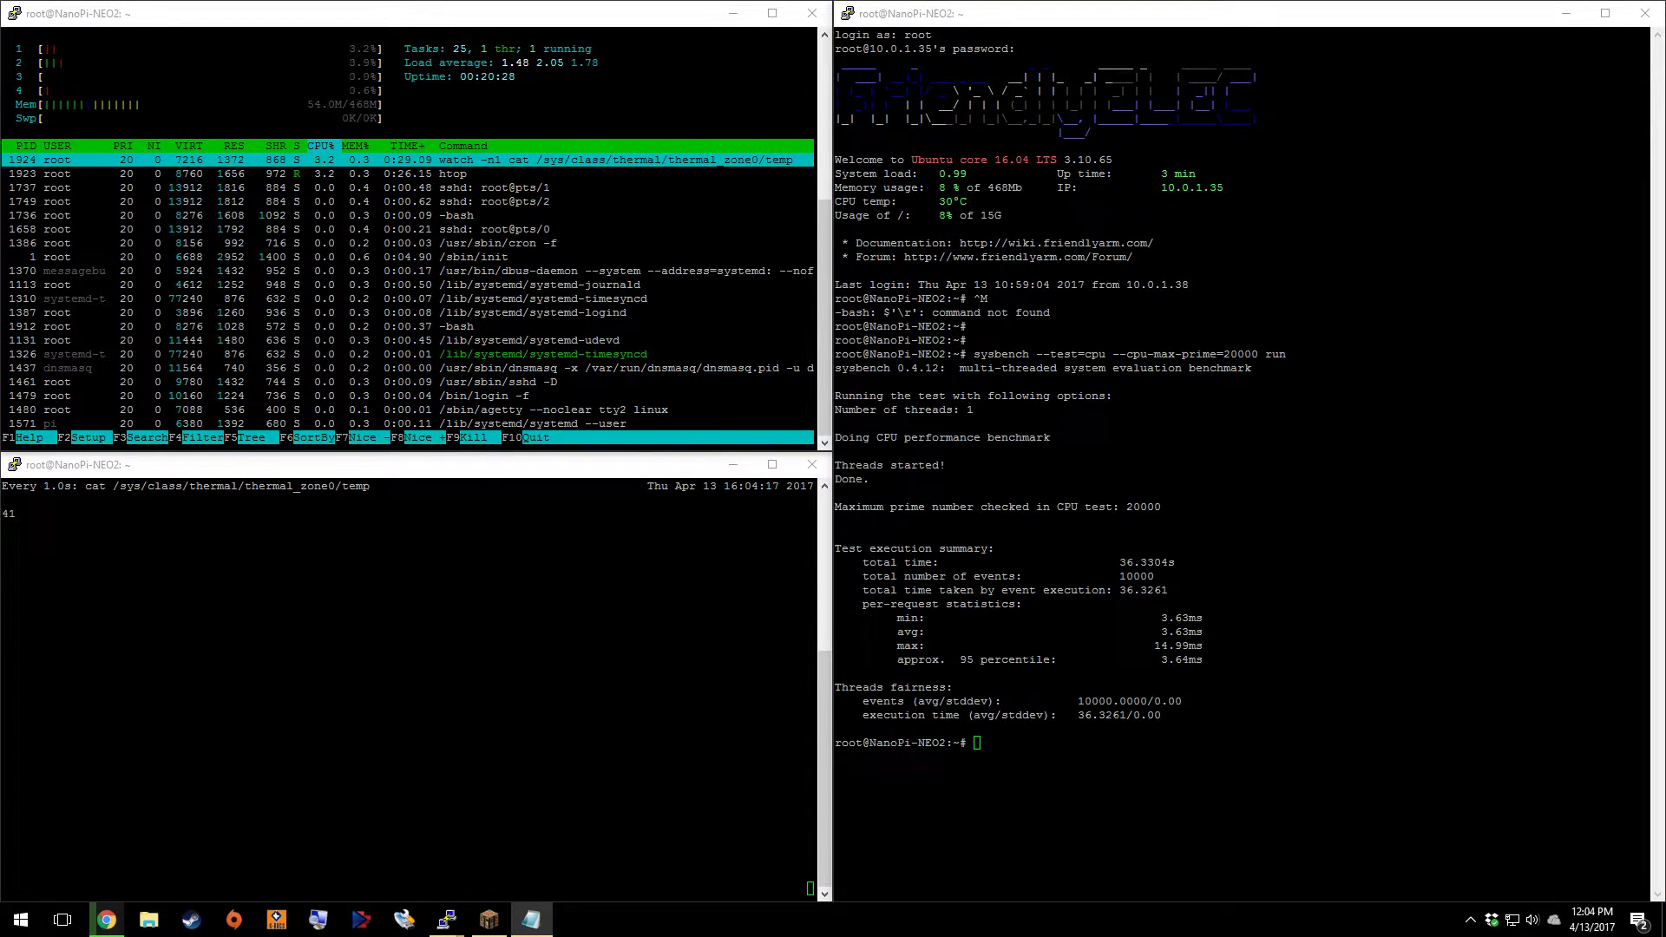
{"action": "right_click", "coordinate": [1456, 738]}
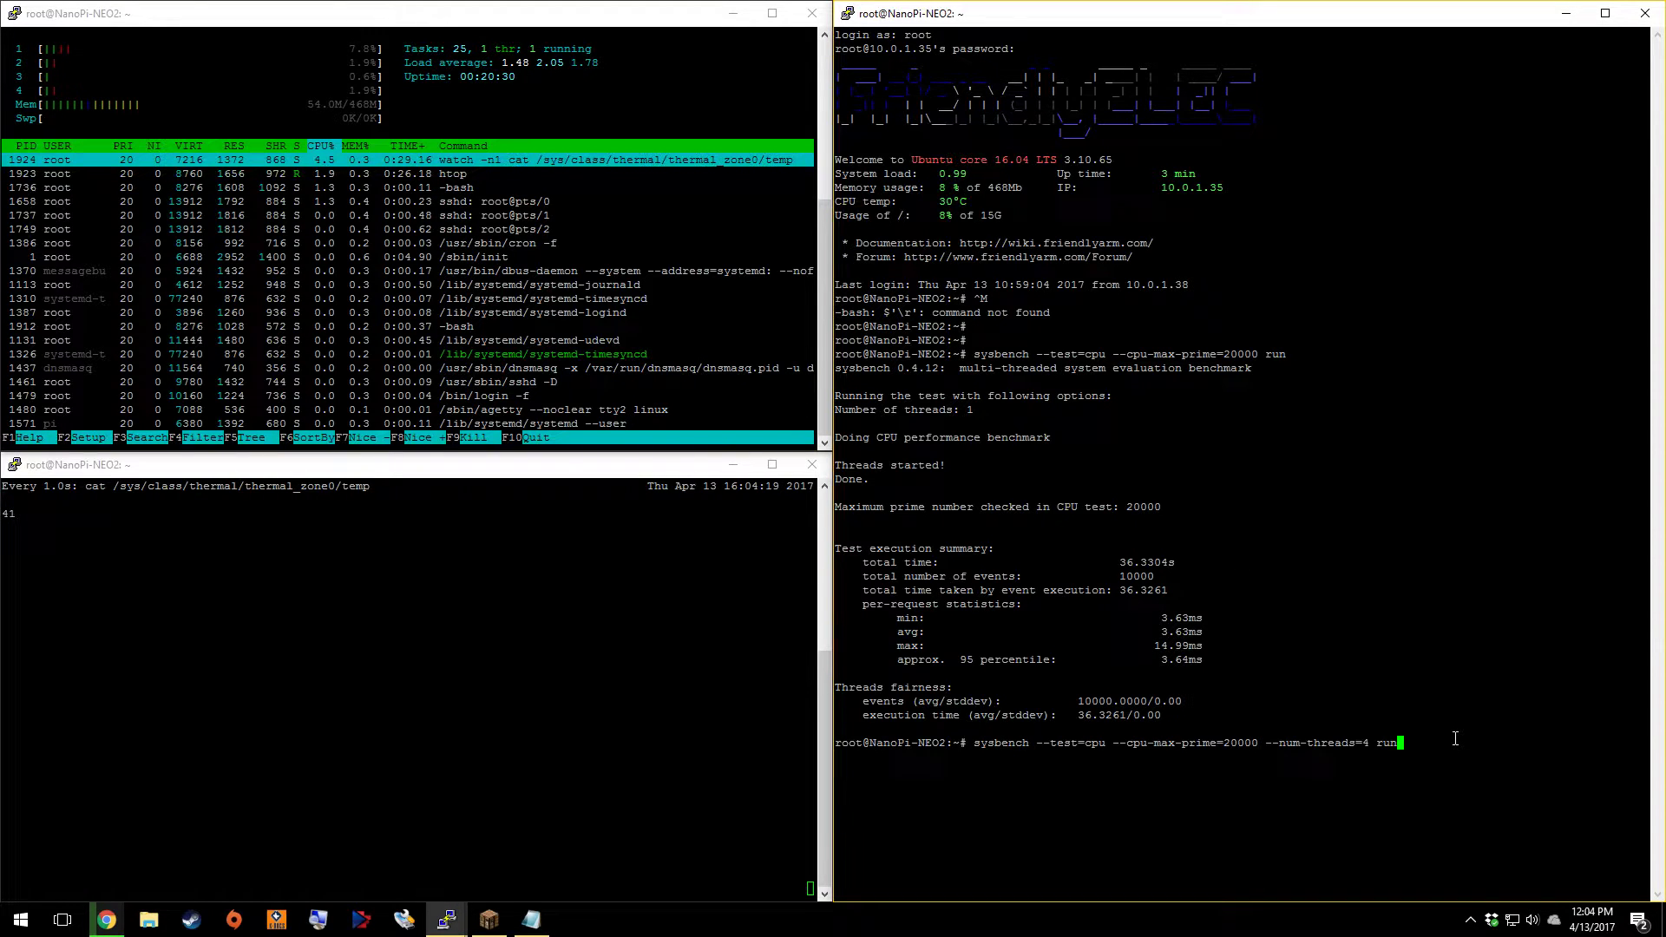
{"action": "key", "text": "Return"}
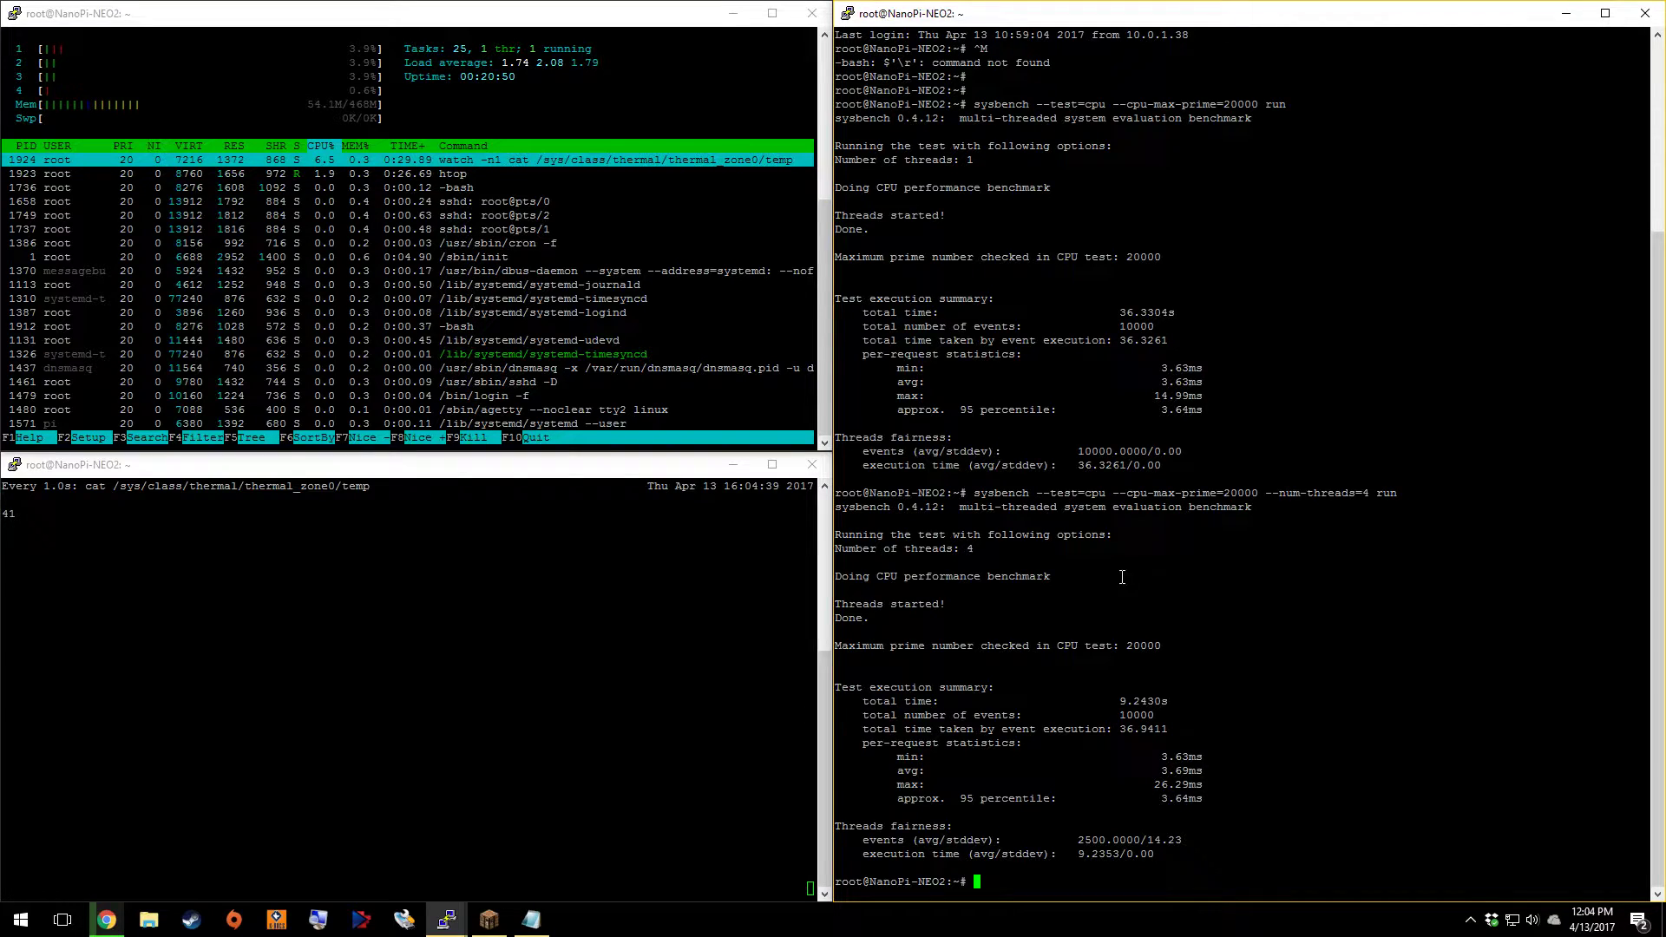
Start the server with "java -Xmx350M -Xms128M -jar minecraft_server.1.11.2.jar nogui" and briefly highlight the chicken entity warning in its log
{"action": "key", "text": "alt+Tab"}
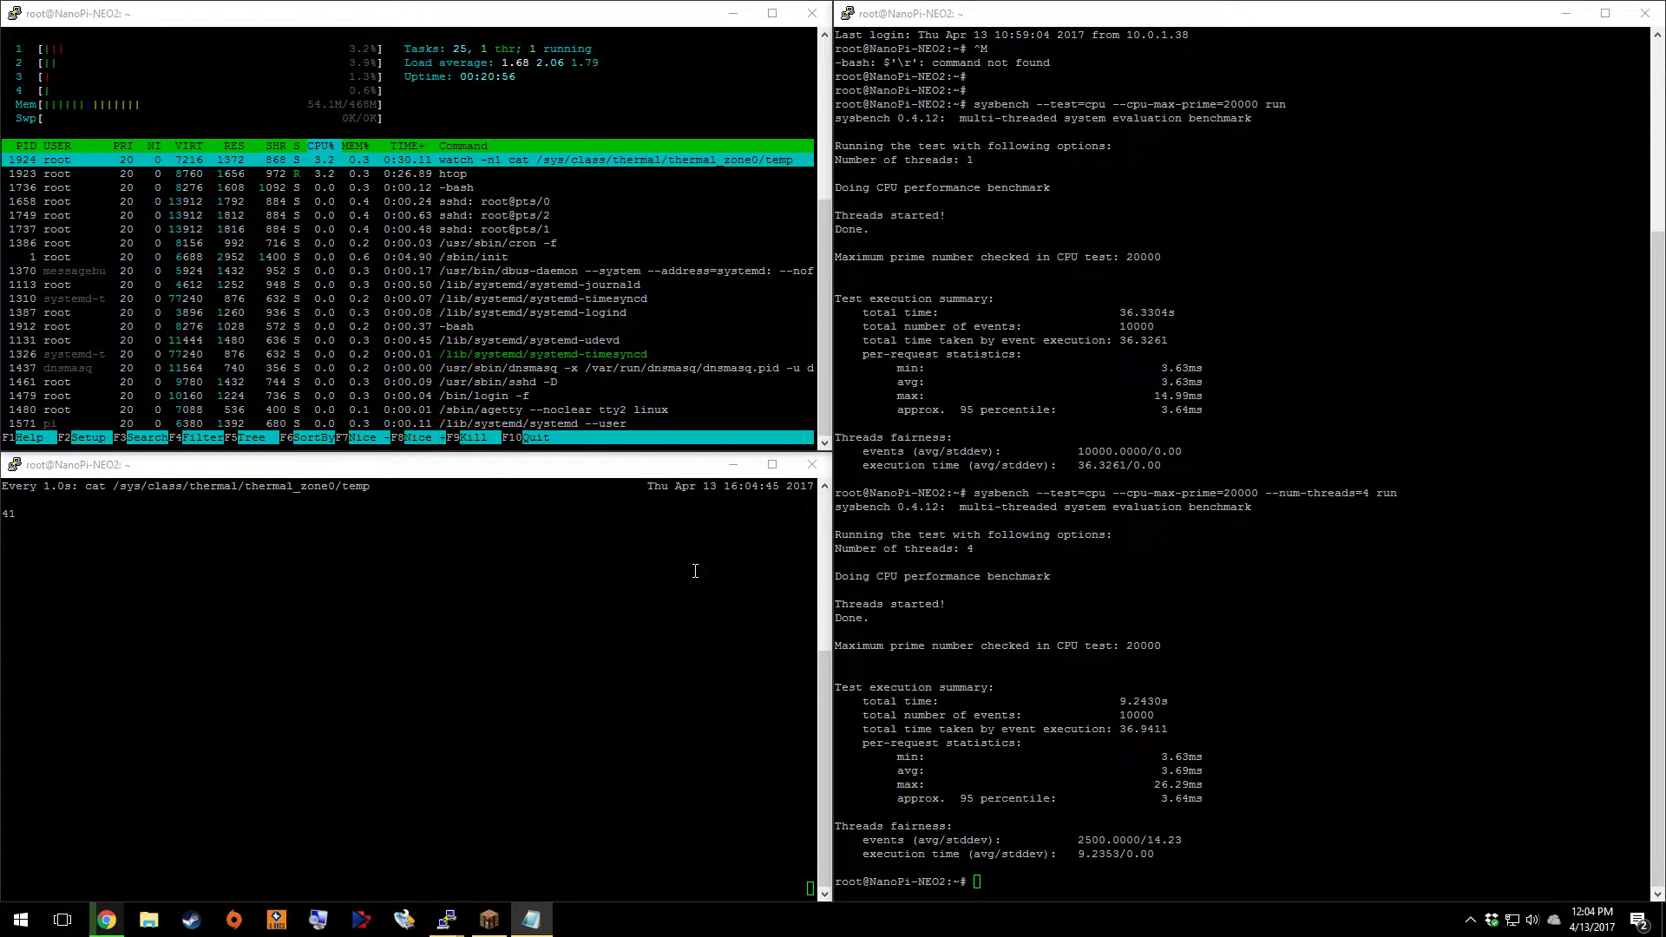
{"action": "right_click", "coordinate": [1171, 559]}
{"action": "key", "text": "Return"}
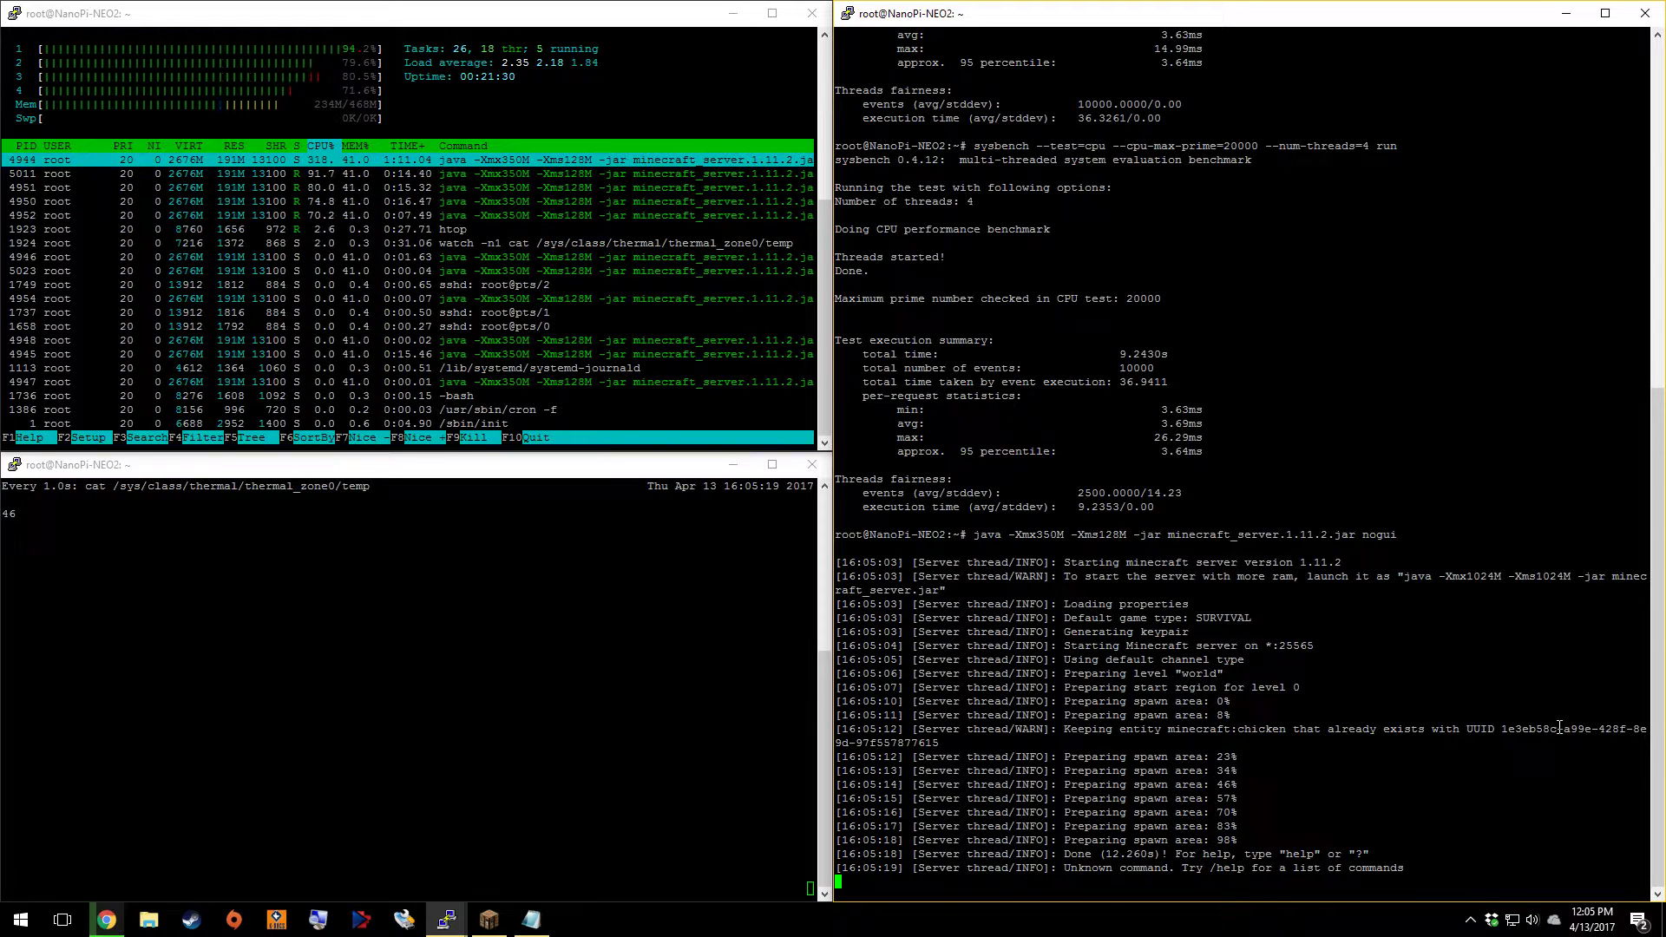
{"action": "left_click_drag", "start_coordinate": [1059, 730], "coordinate": [1150, 737]}
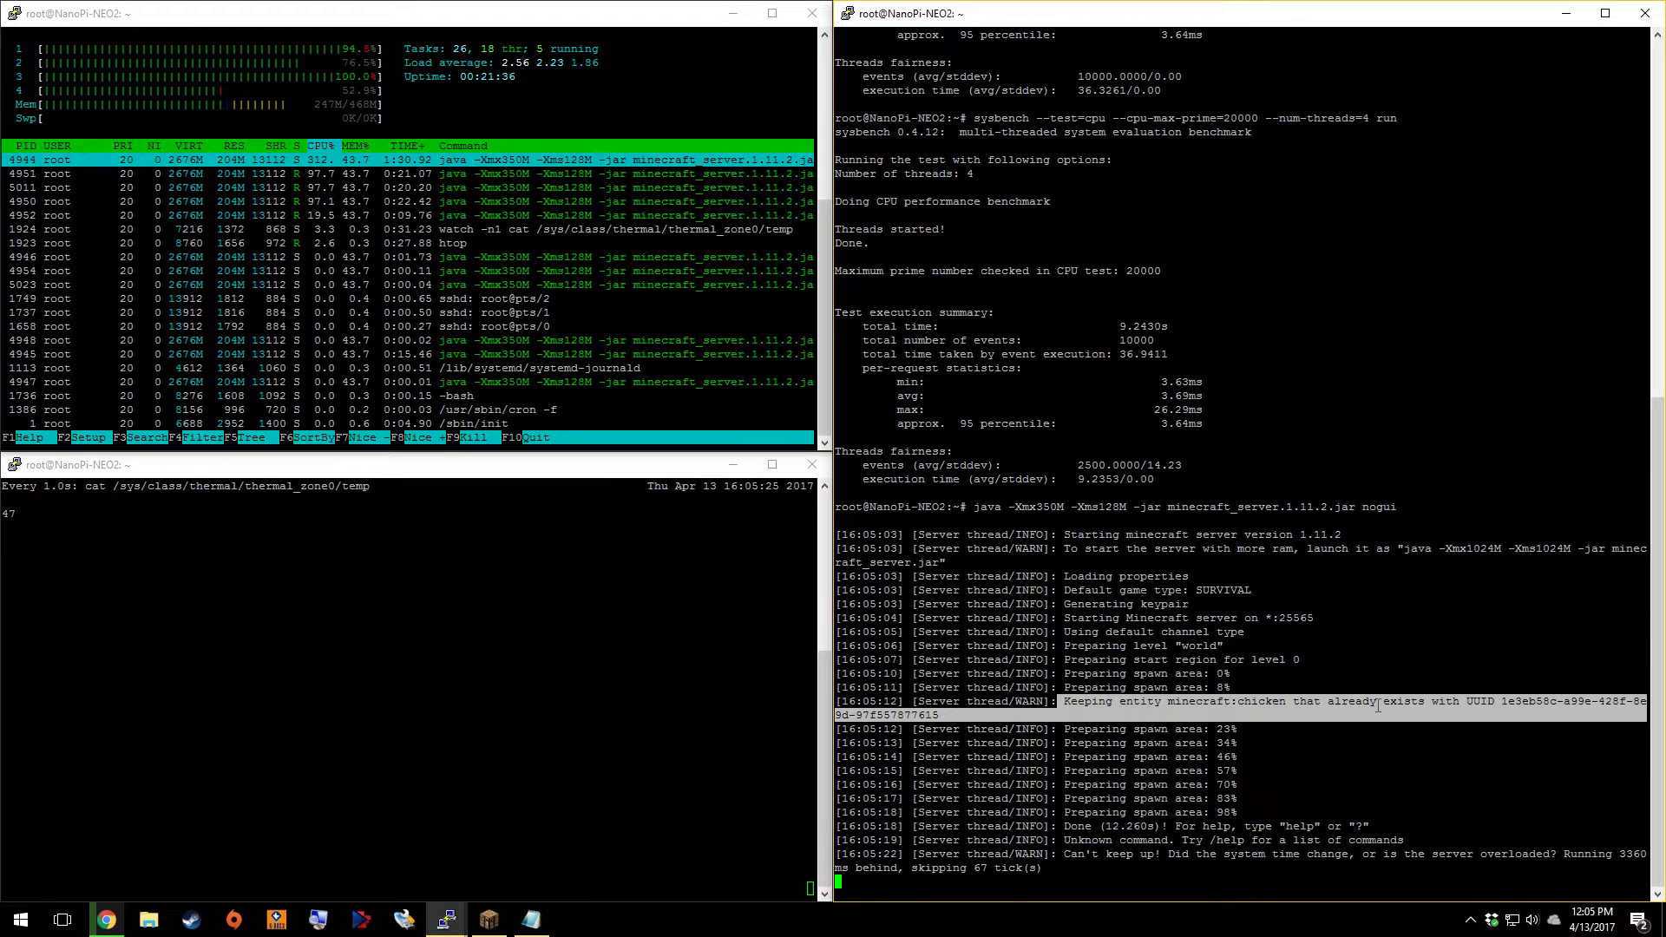
{"action": "left_click", "coordinate": [1398, 857]}
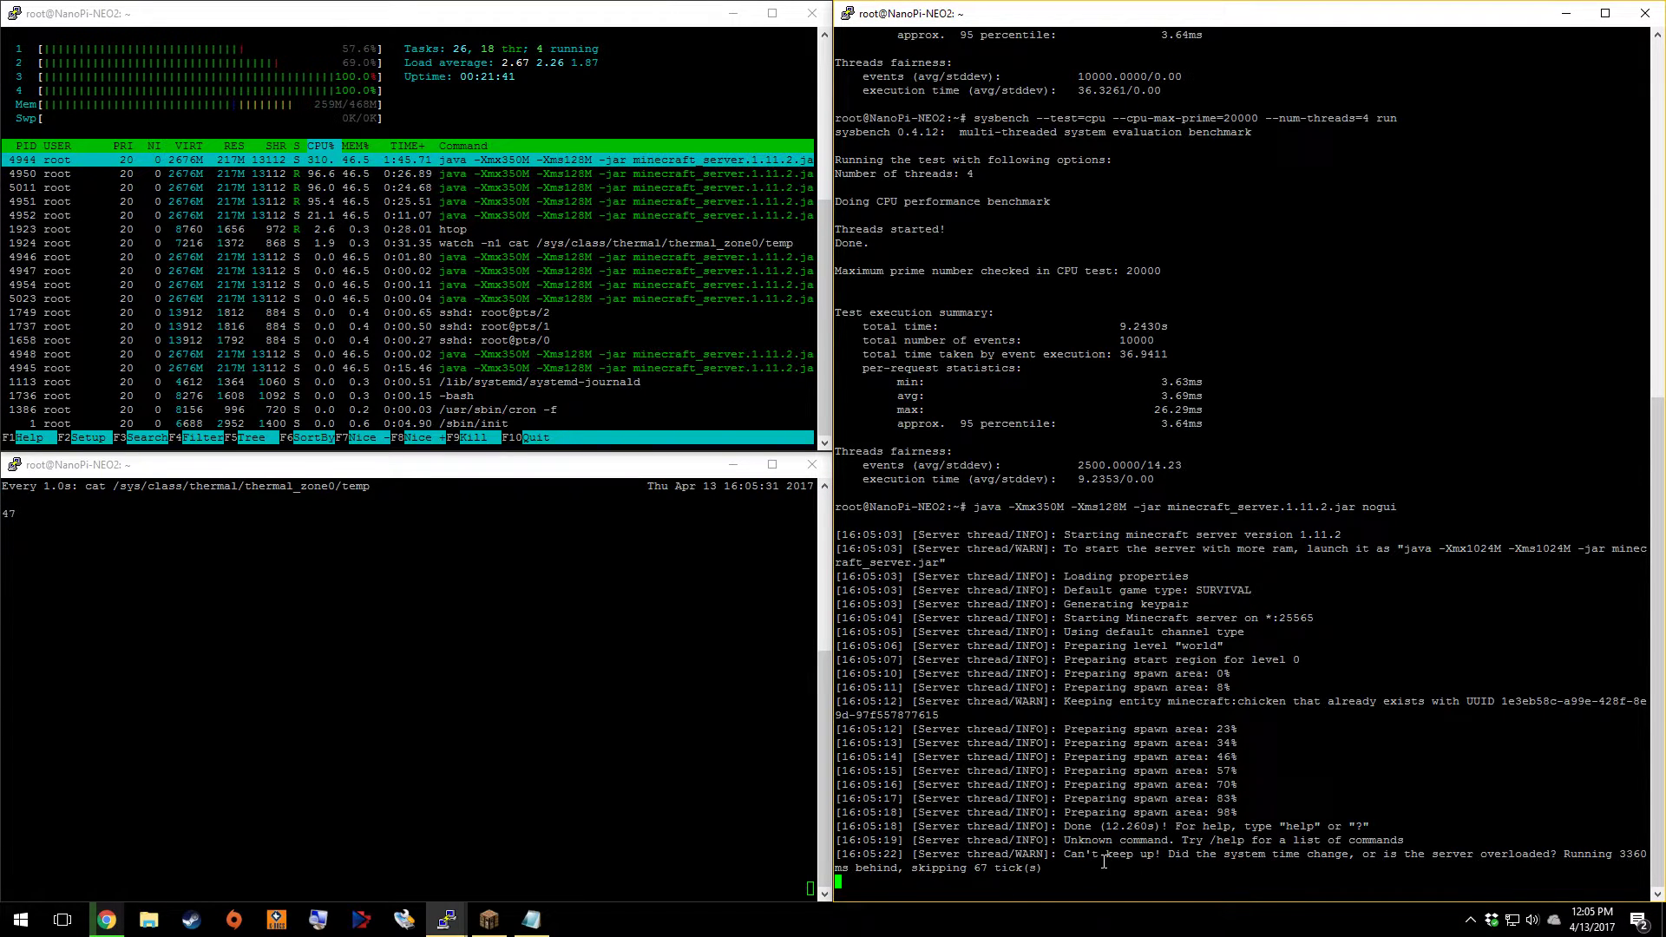
Switch to Minecraft 1.11.2, join the reachable Minecraft Server from the multiplayer list, and move toward the large TNT structure
{"action": "left_click", "coordinate": [489, 920]}
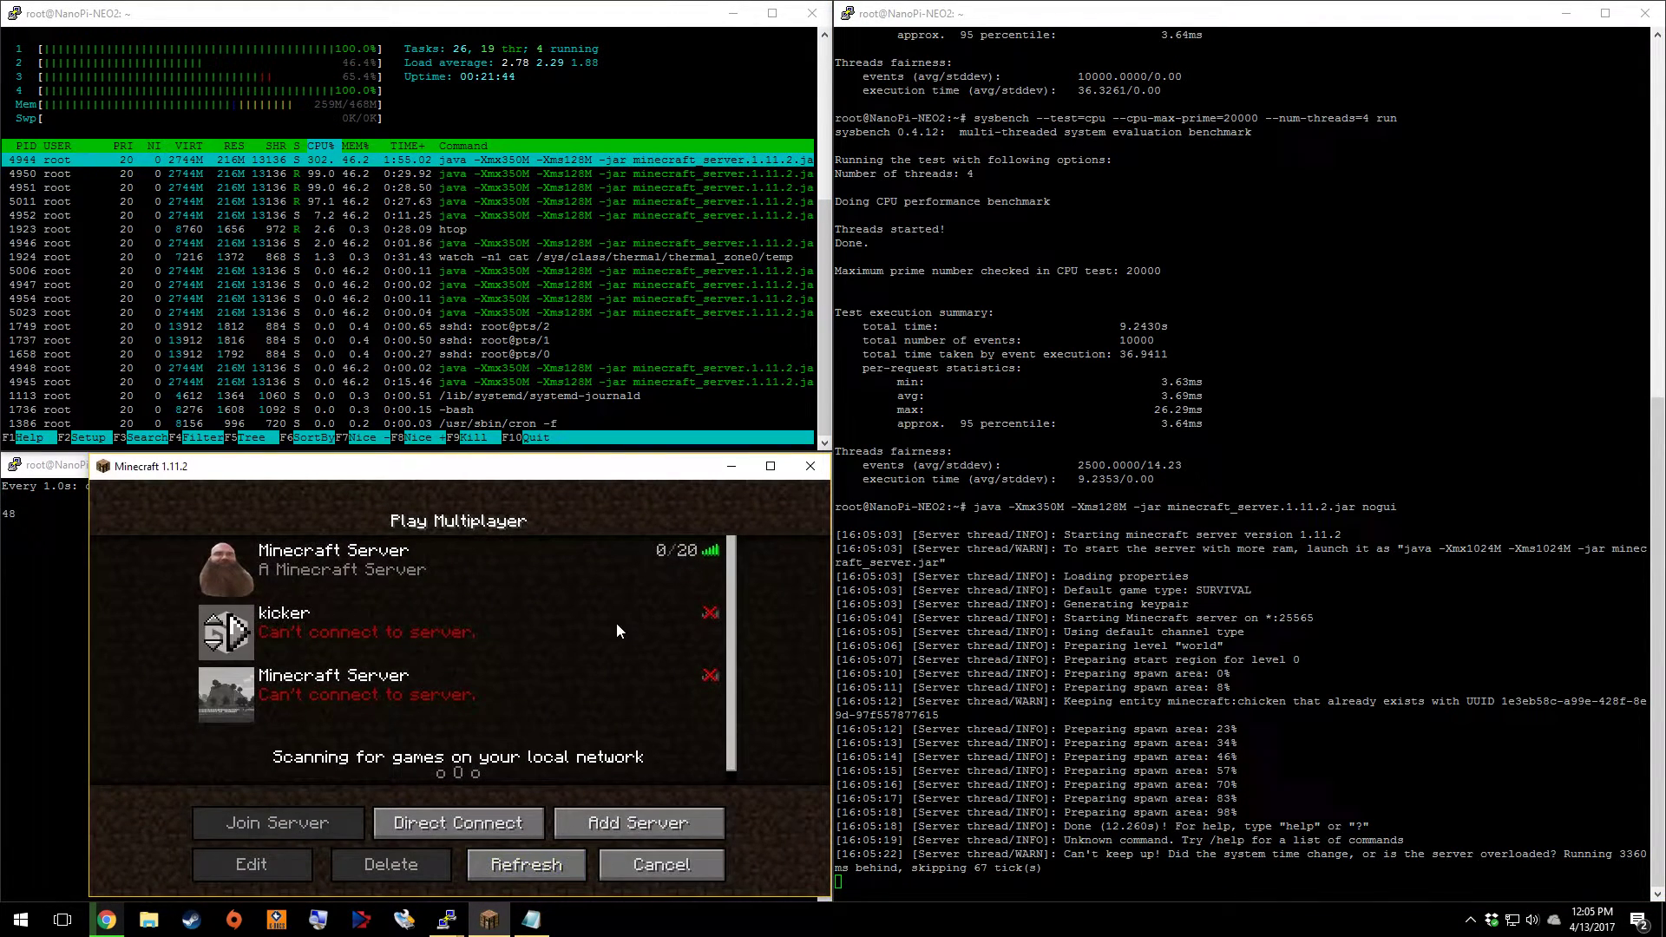
{"action": "double_click", "coordinate": [436, 570]}
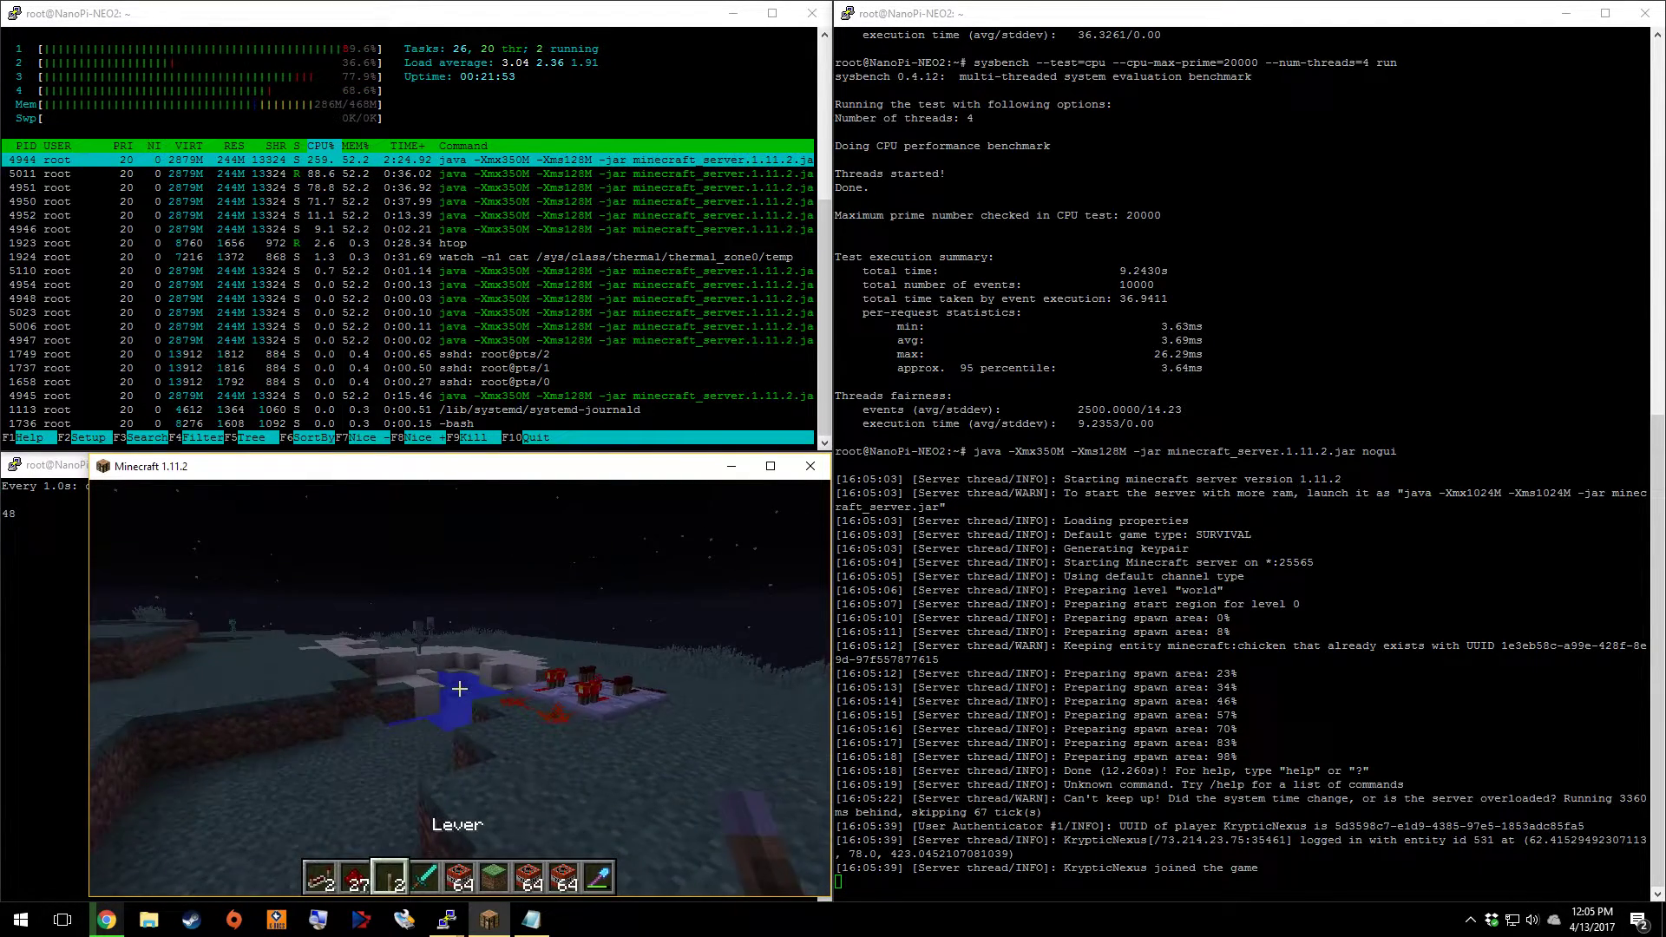
{"action": "key", "text": "w"}
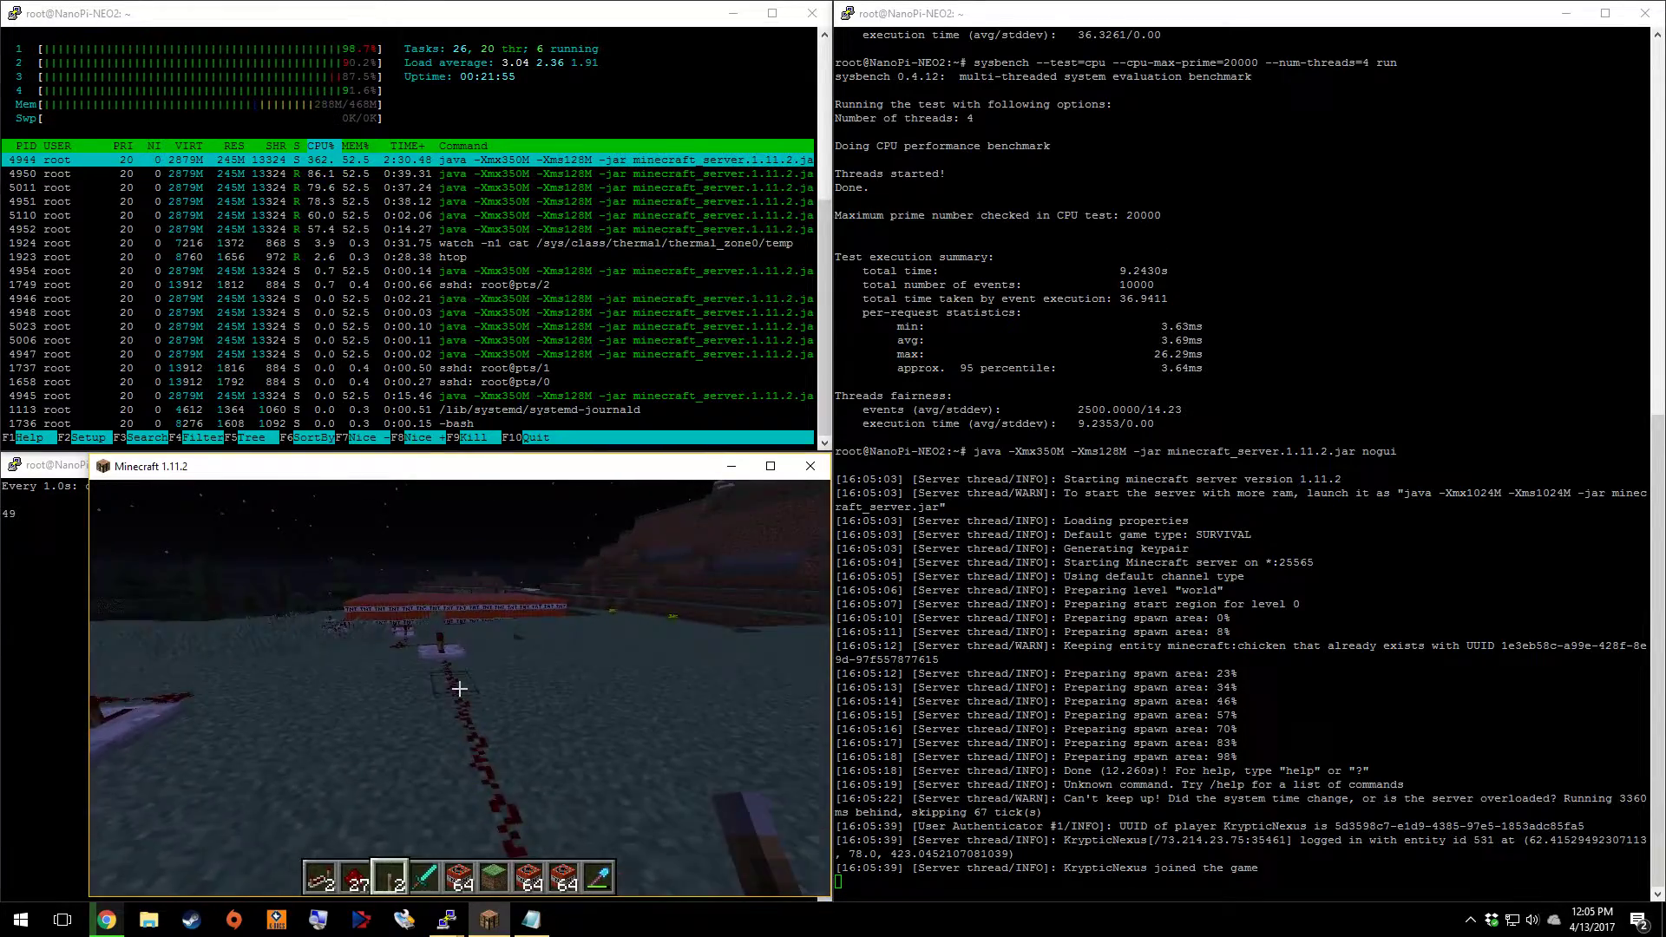
{"action": "key", "text": "w"}
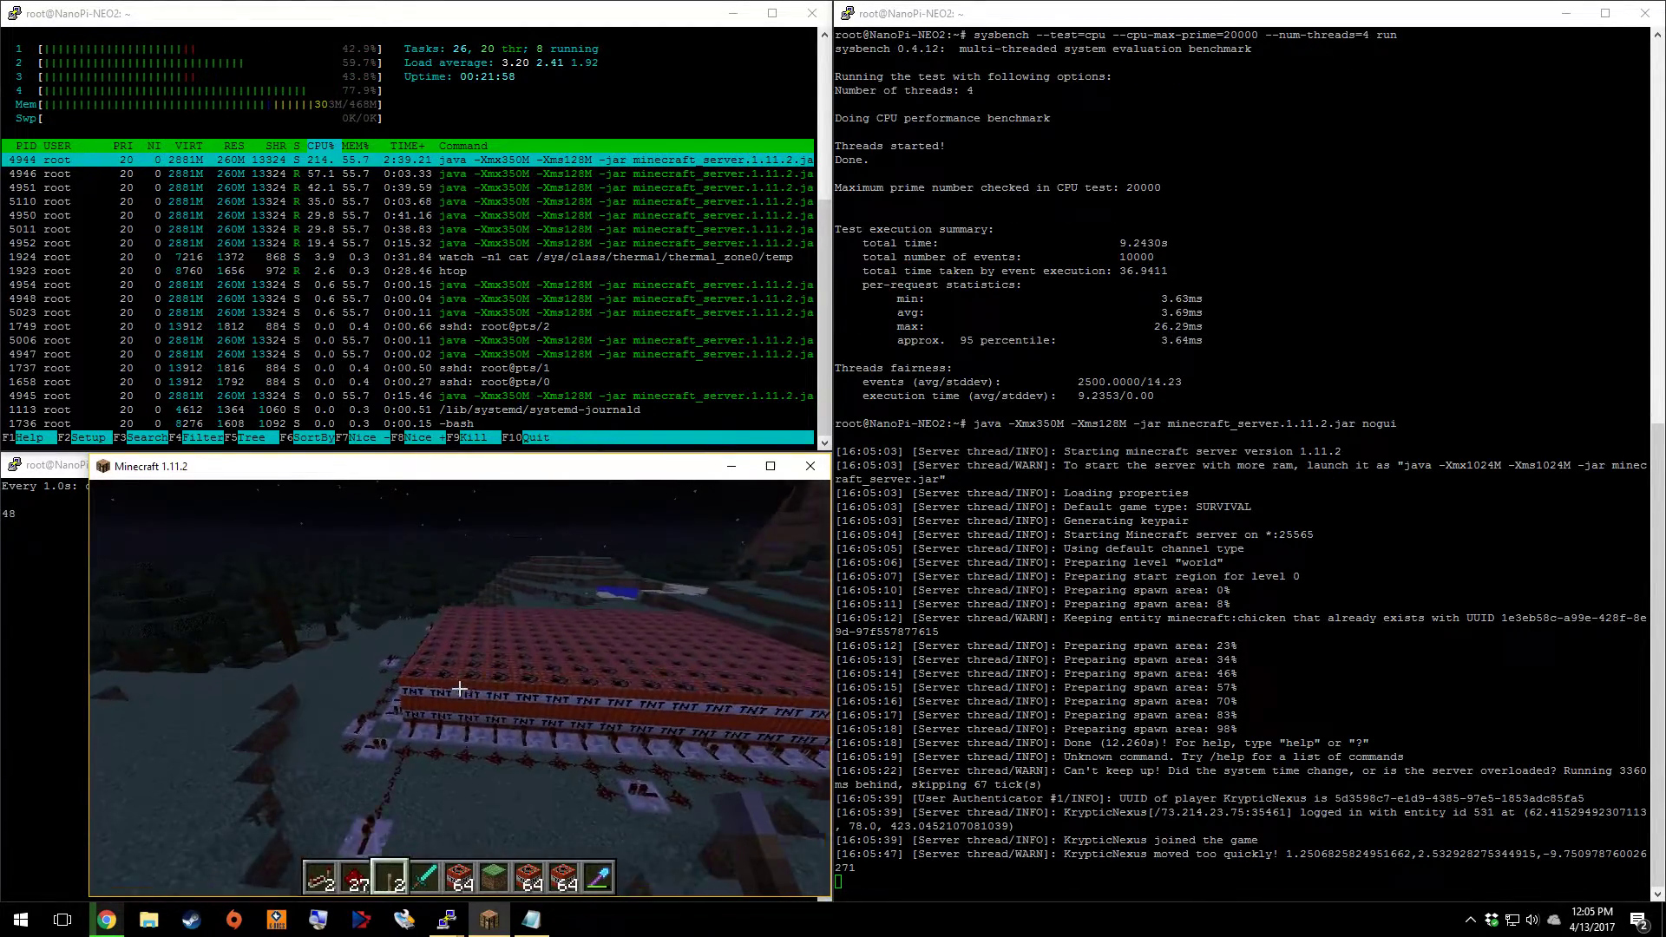
Examine the corners and sides of the TNT structure and its surrounding redstone wiring at close range
{"action": "key", "text": "w"}
{"action": "key", "text": "s"}
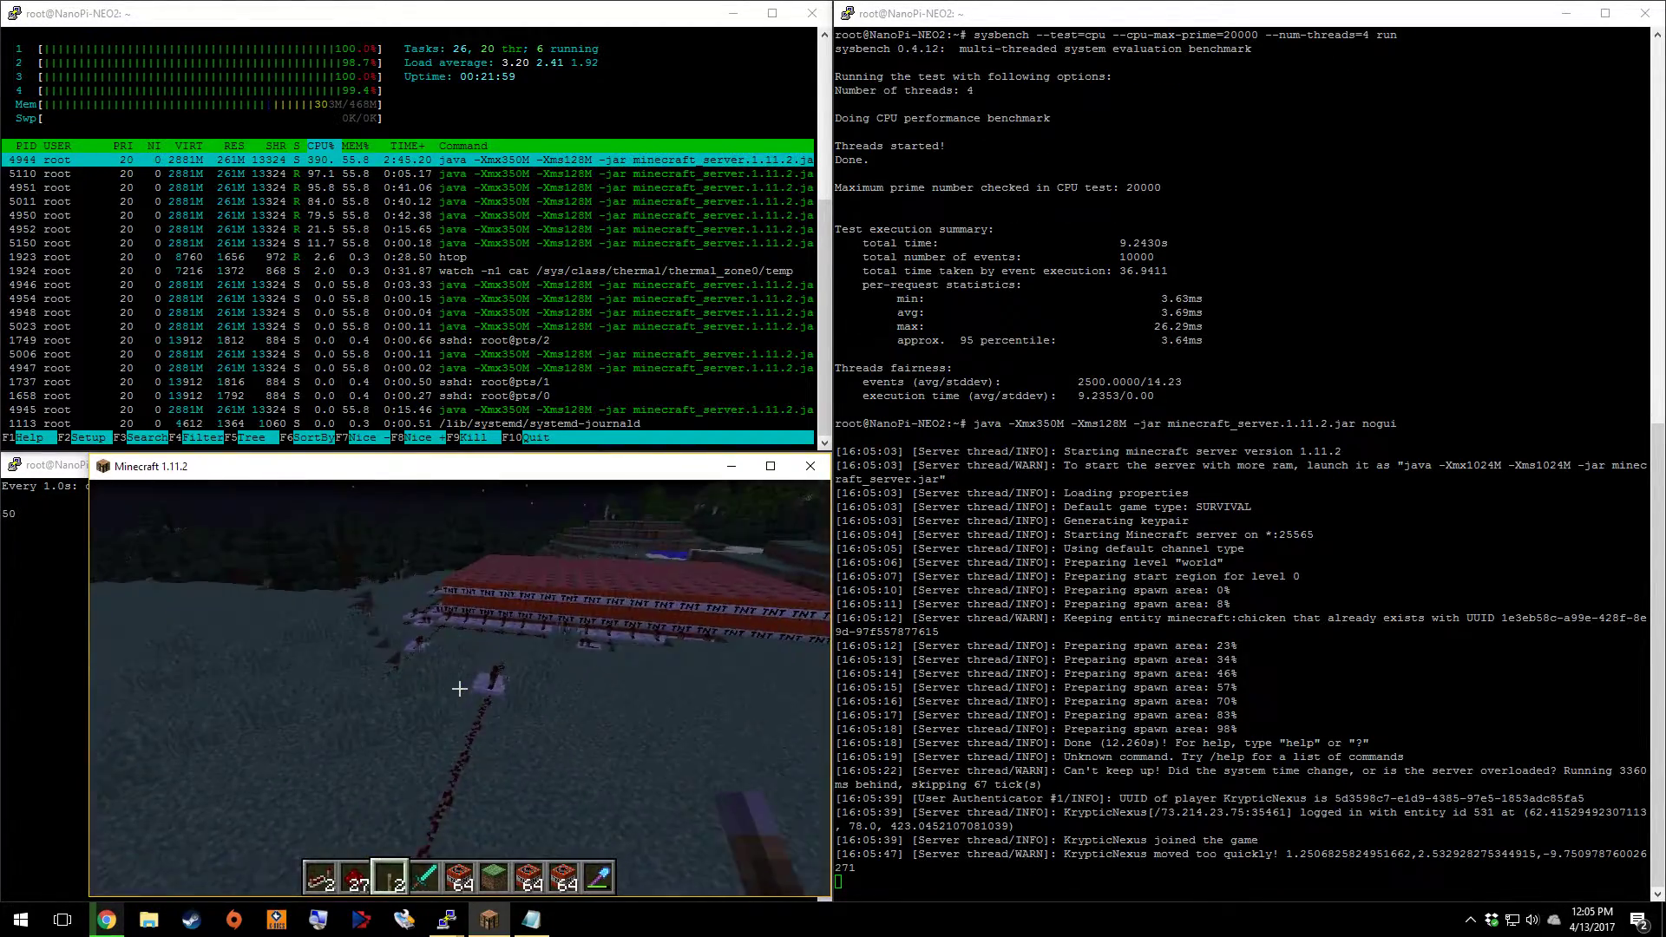
{"action": "key", "text": "w"}
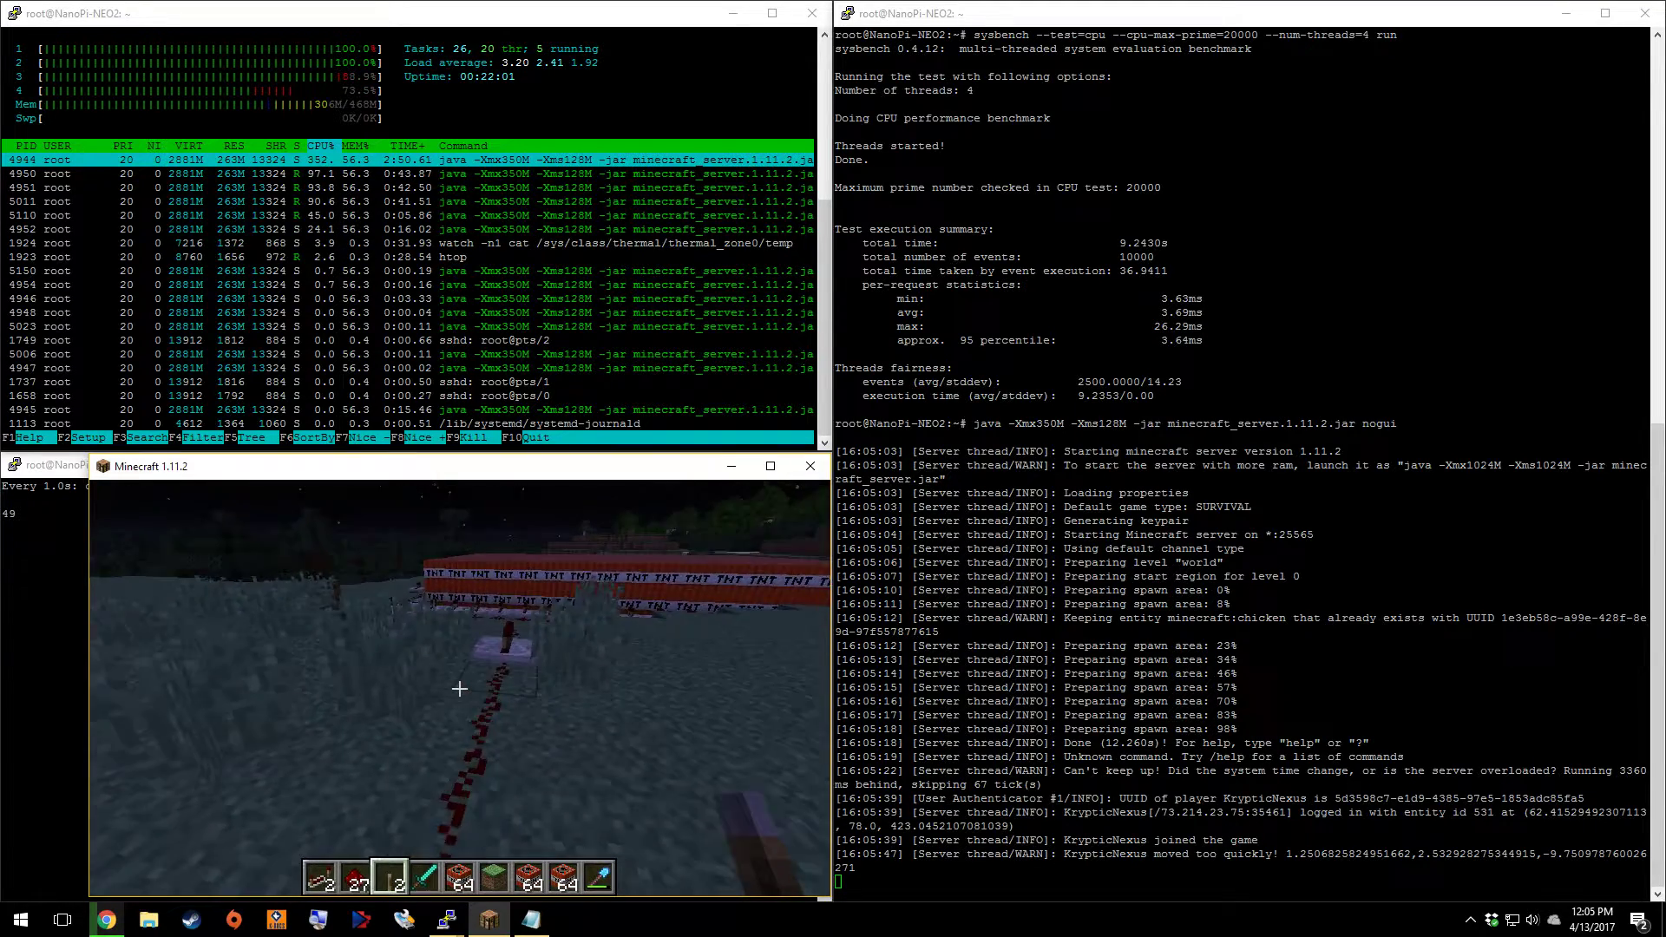
{"action": "key", "text": "w"}
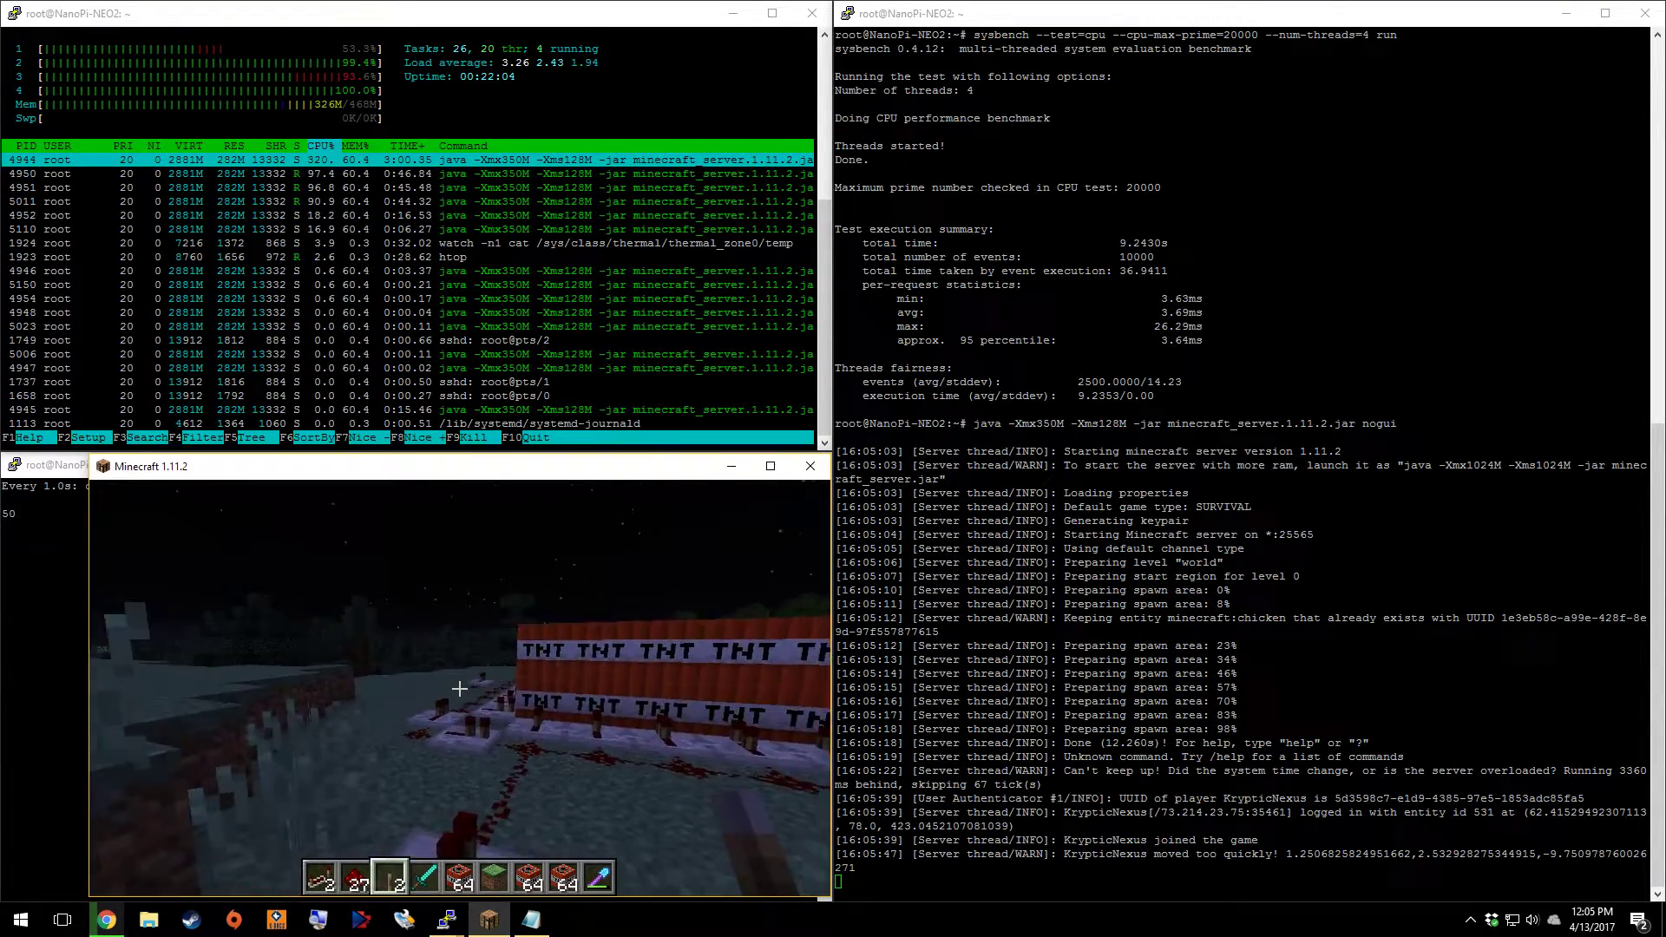
{"action": "key", "text": "a"}
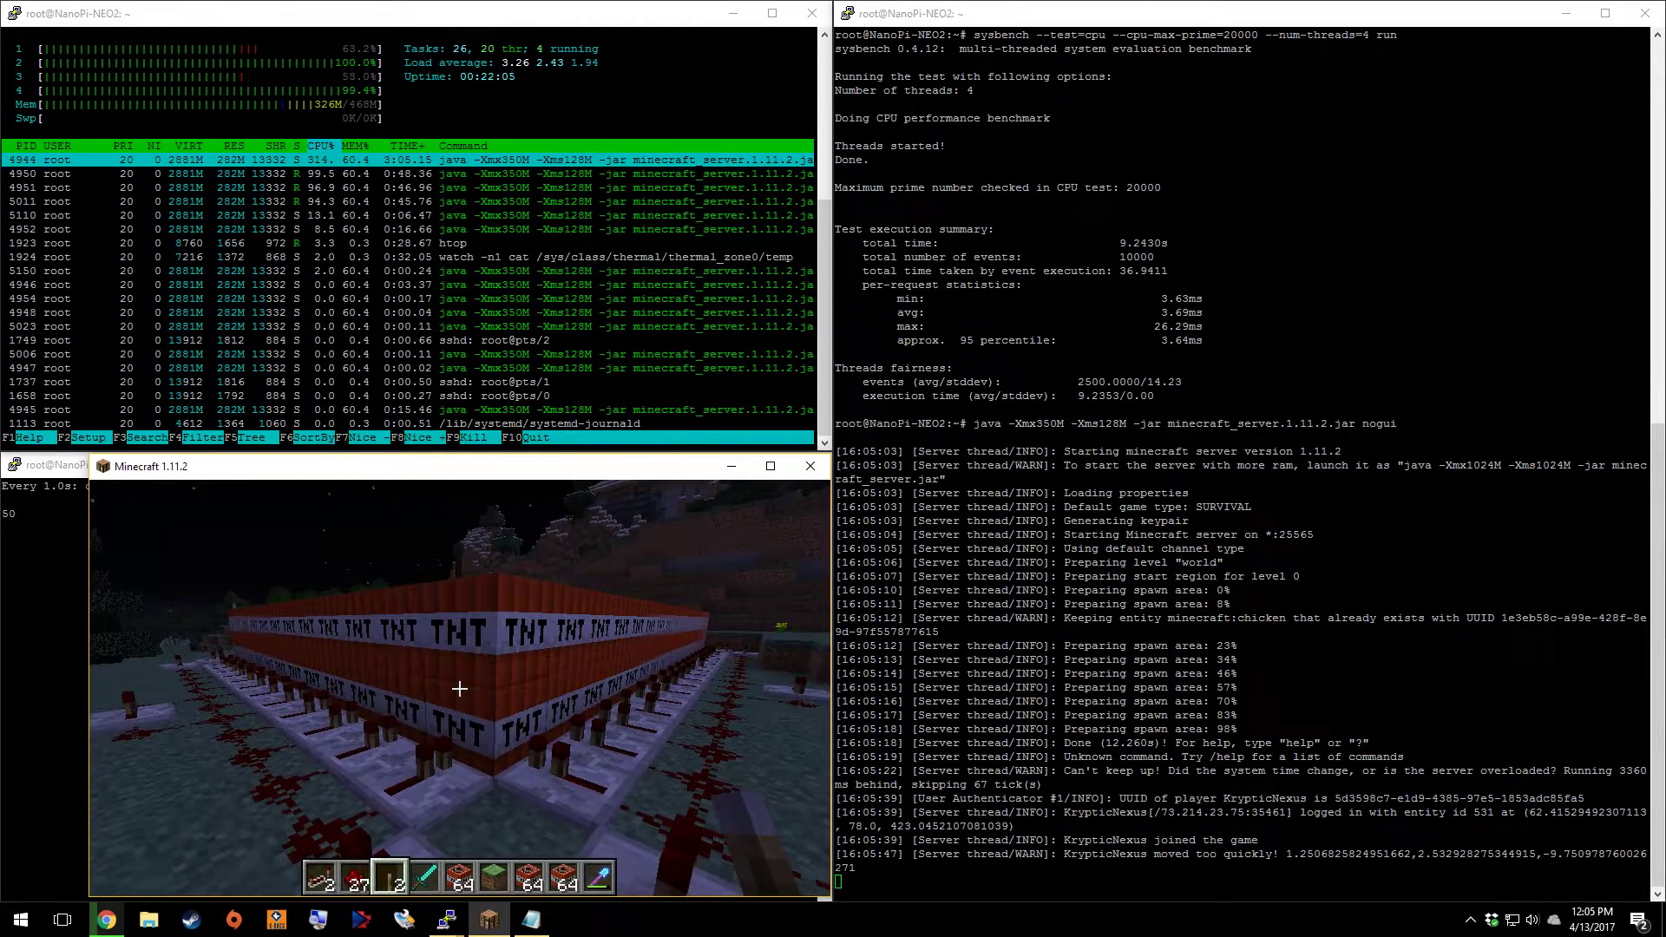
{"action": "mouse_move", "coordinate": [459, 689]}
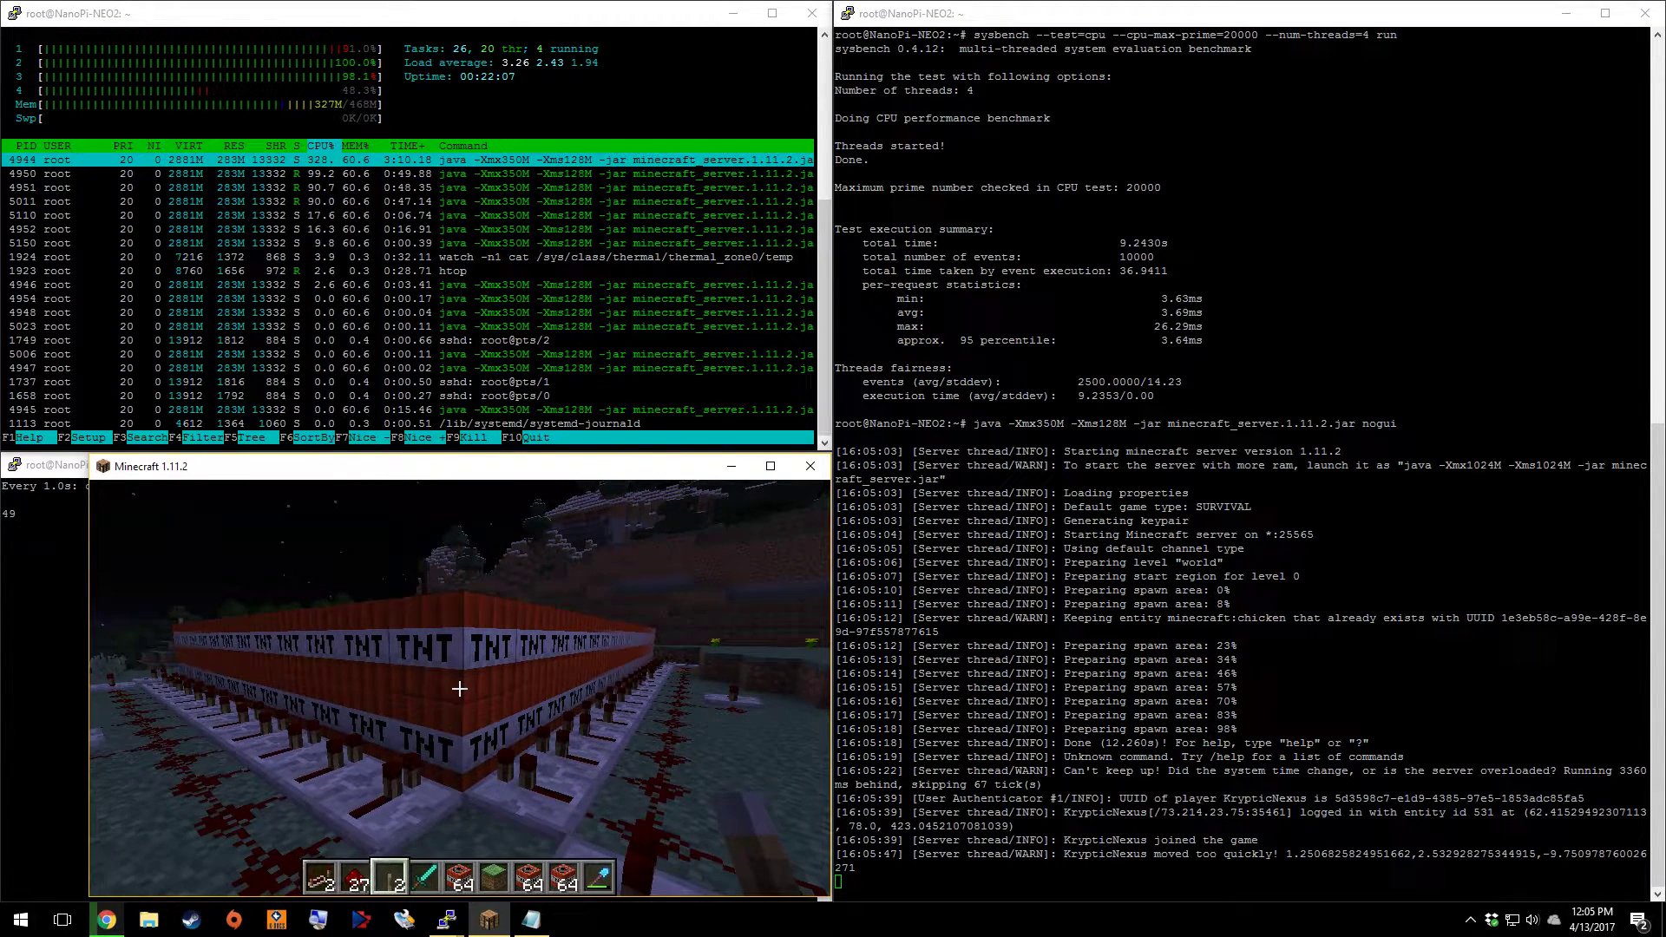
{"action": "key", "text": "w"}
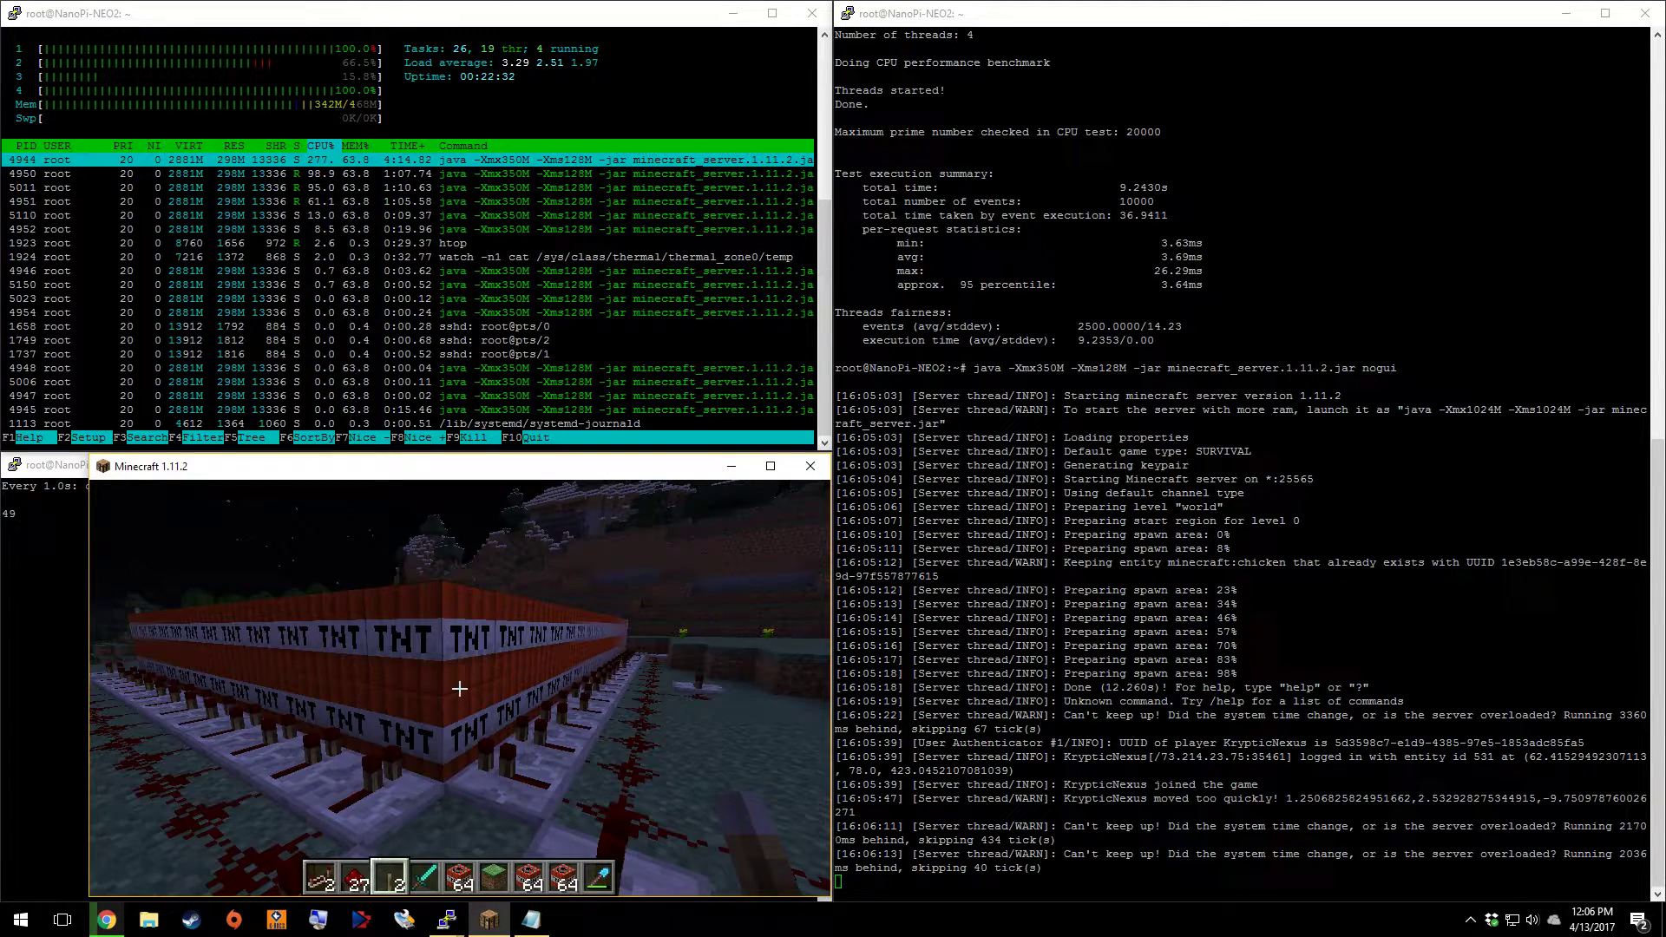
{"action": "key", "text": "a"}
{"action": "key", "text": "a"}
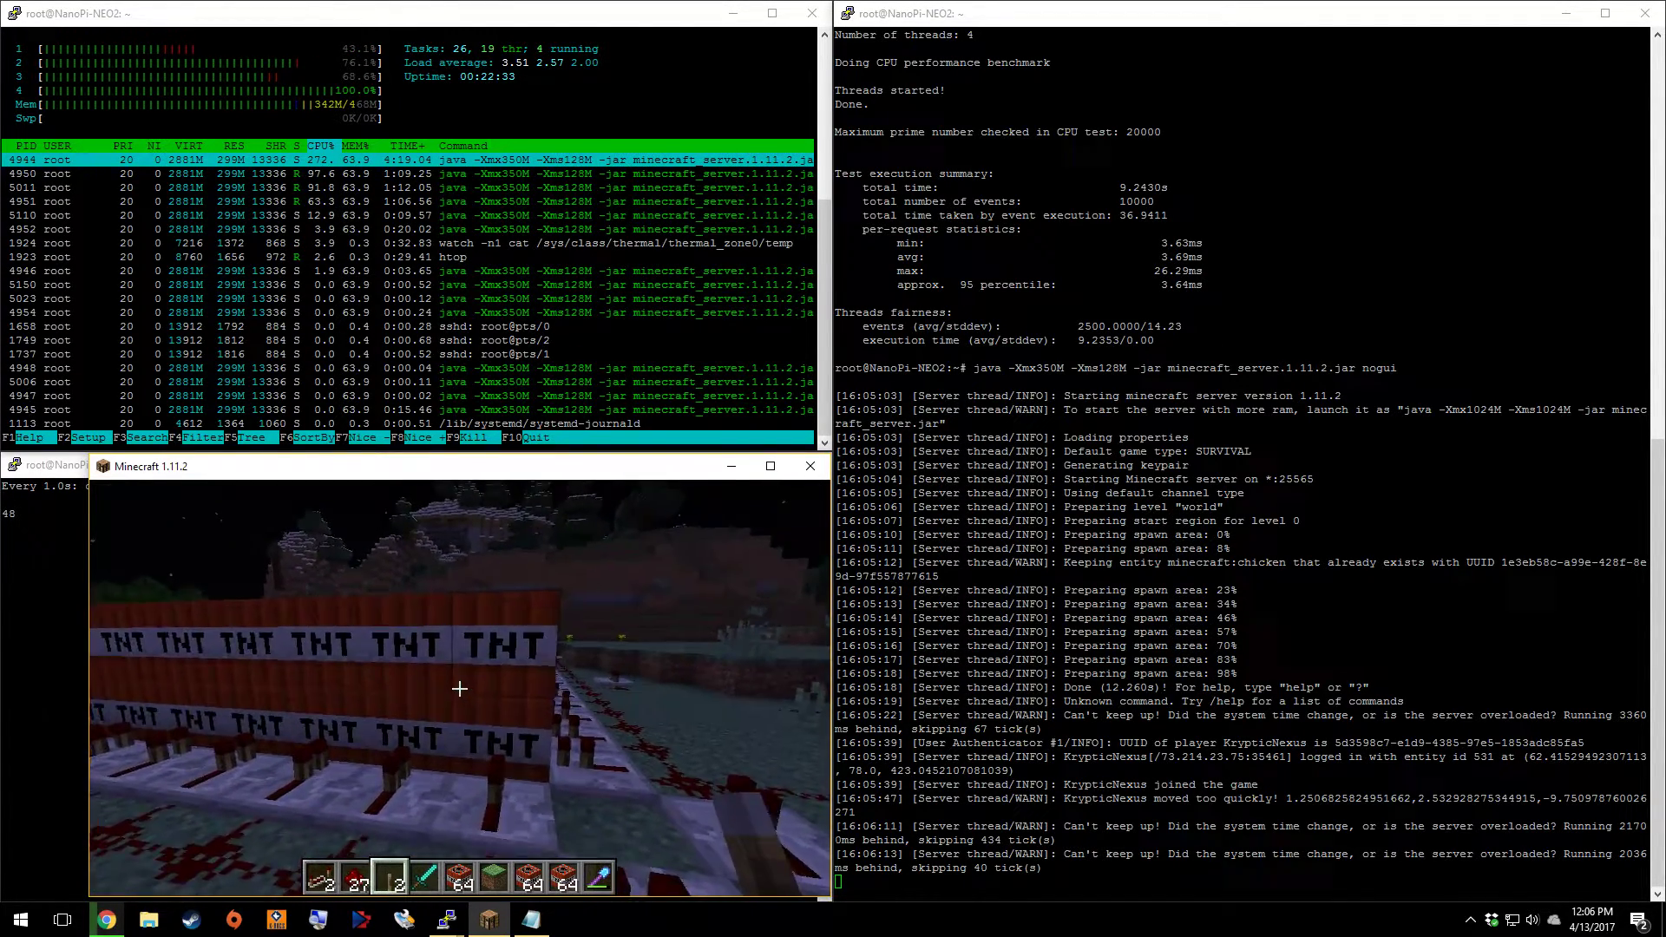
{"action": "key", "text": "a"}
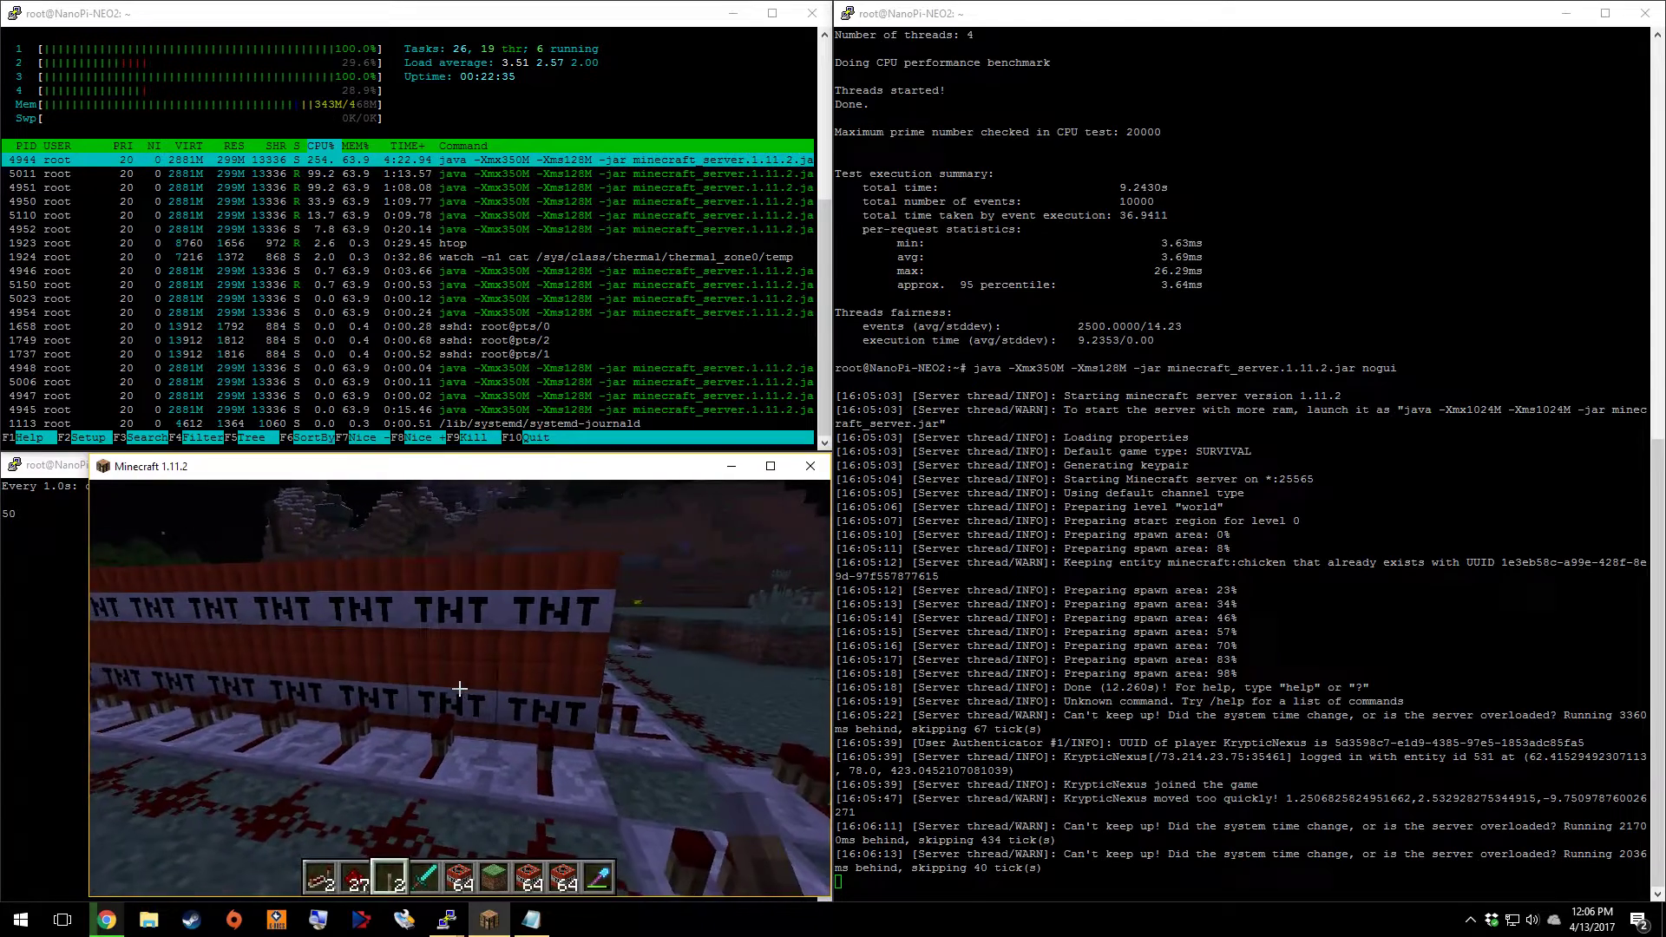
{"action": "key", "text": "s"}
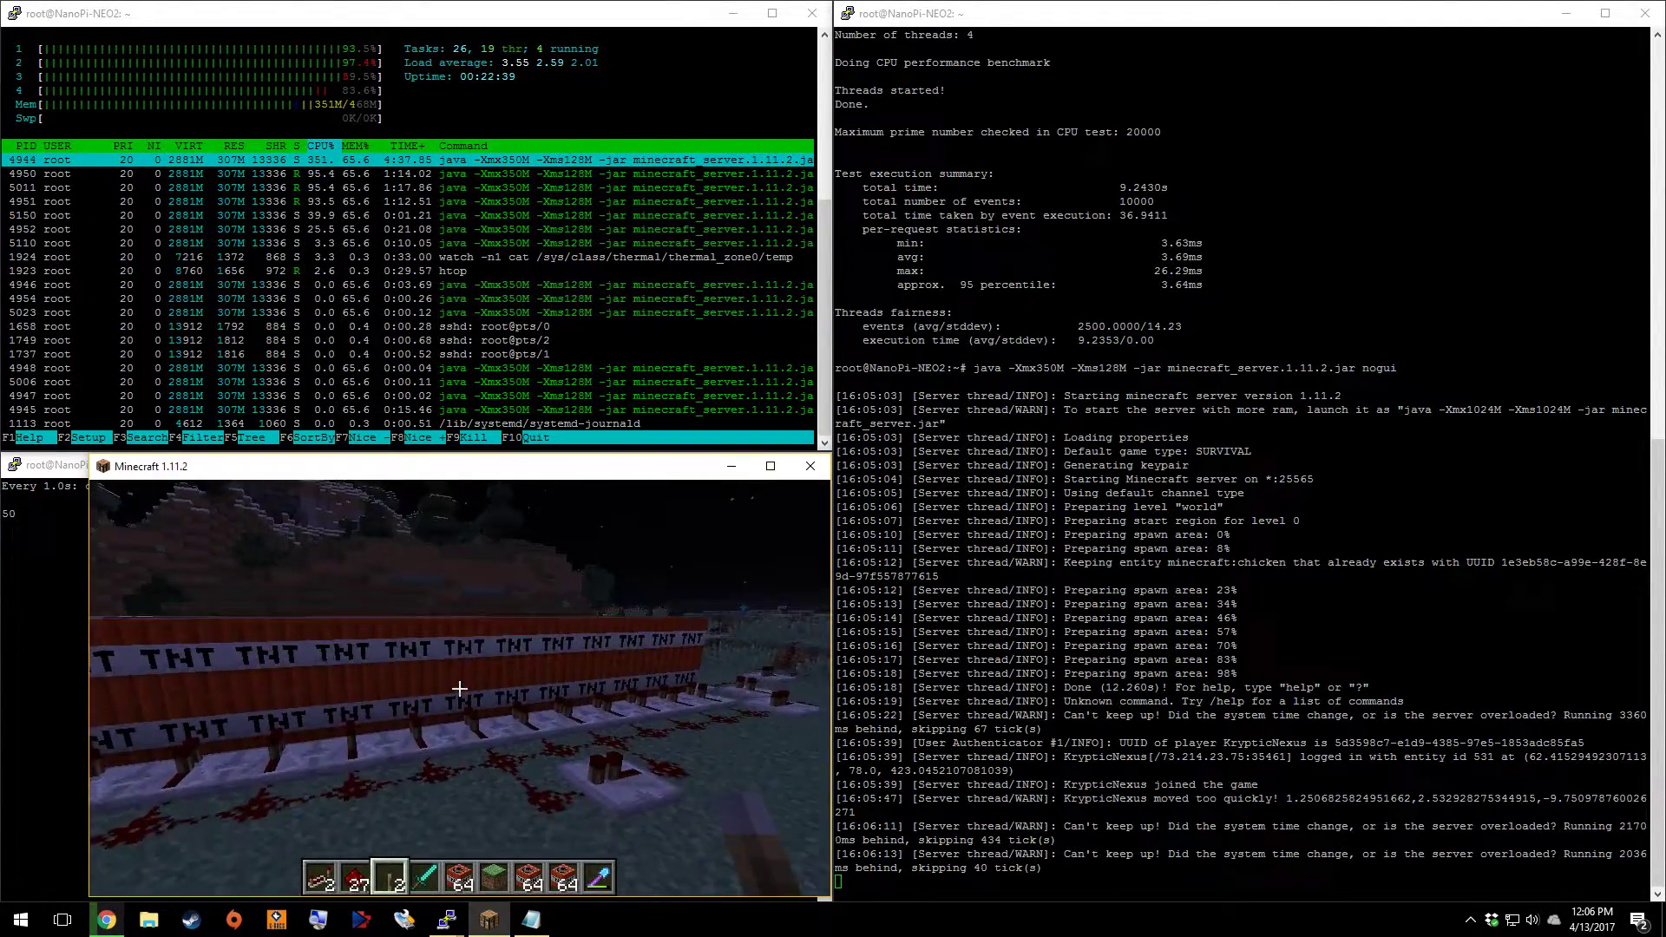
Rise above the ground and back away to view the whole TNT structure from overhead
{"action": "key", "text": "space"}
{"action": "key", "text": "w"}
{"action": "key", "text": "s"}
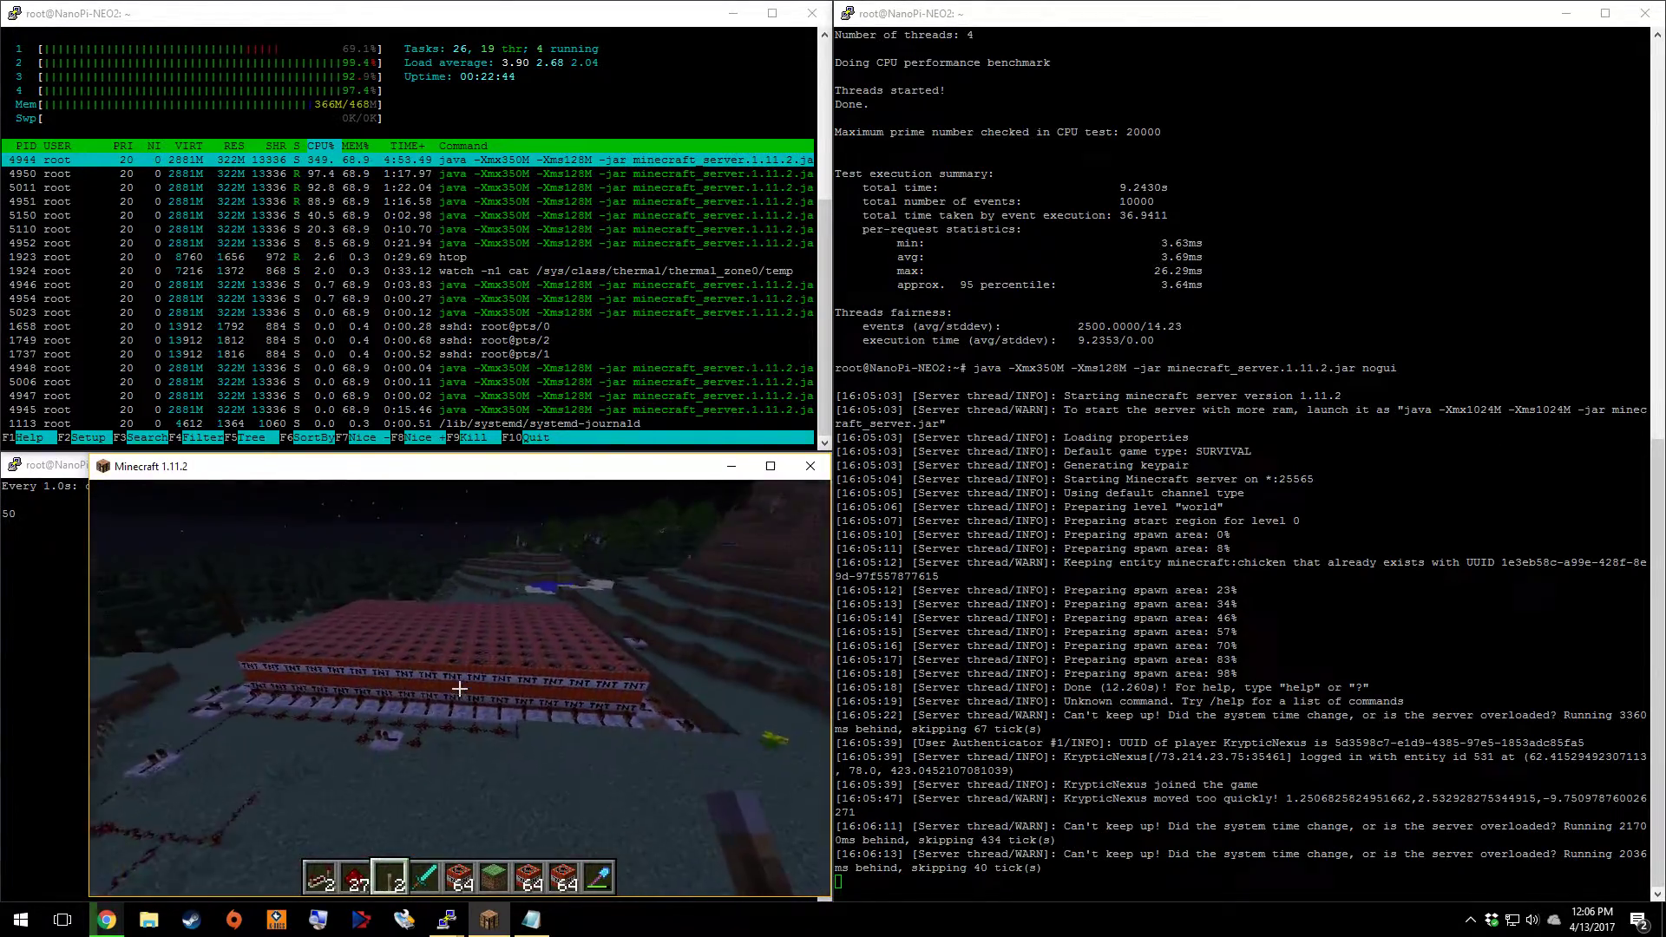
{"action": "key", "text": "s"}
{"action": "key", "text": "s"}
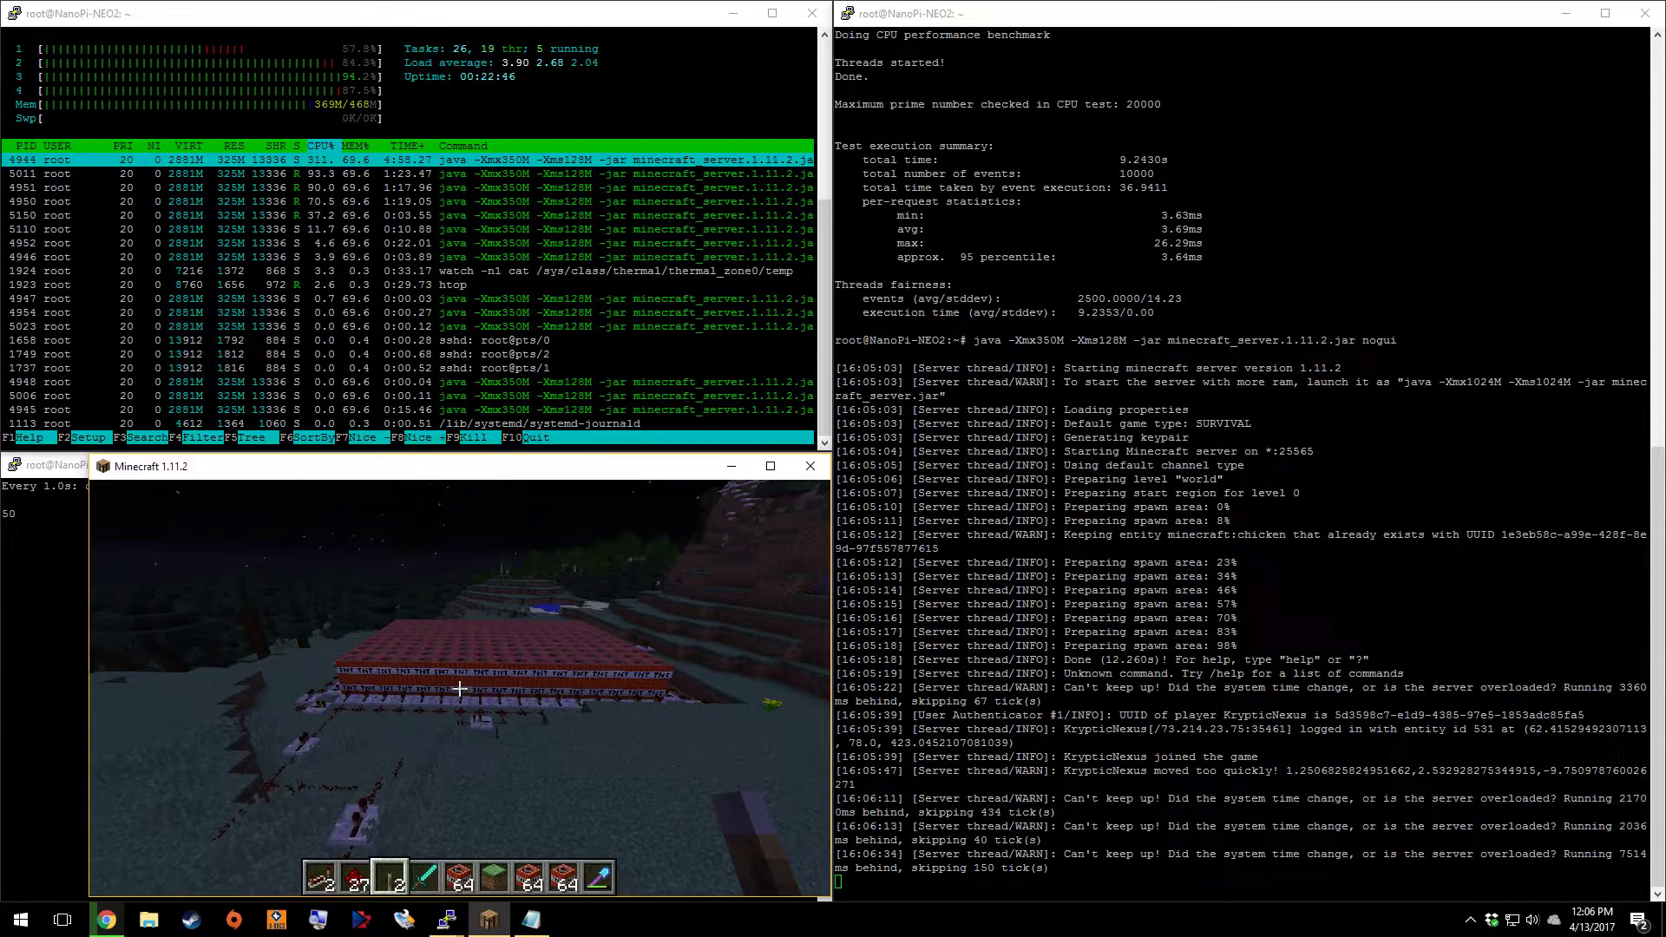
Move away from the TNT toward the dirt mound and set the world time to day with "/time set day"
{"action": "key", "text": "w"}
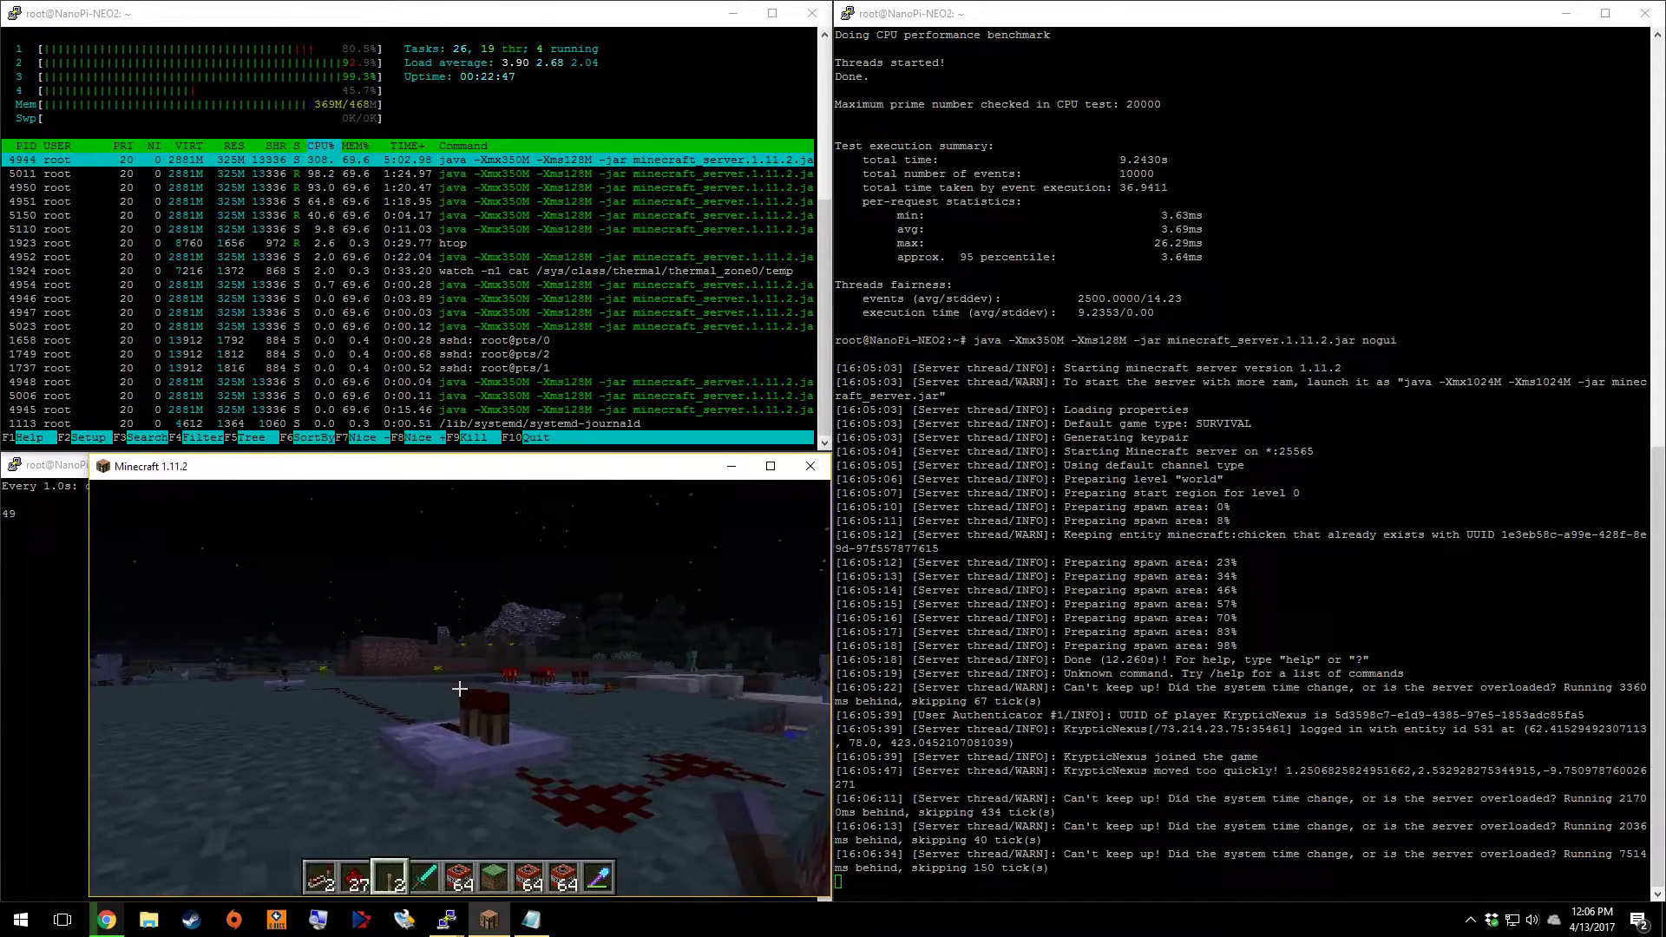
{"action": "key", "text": "w"}
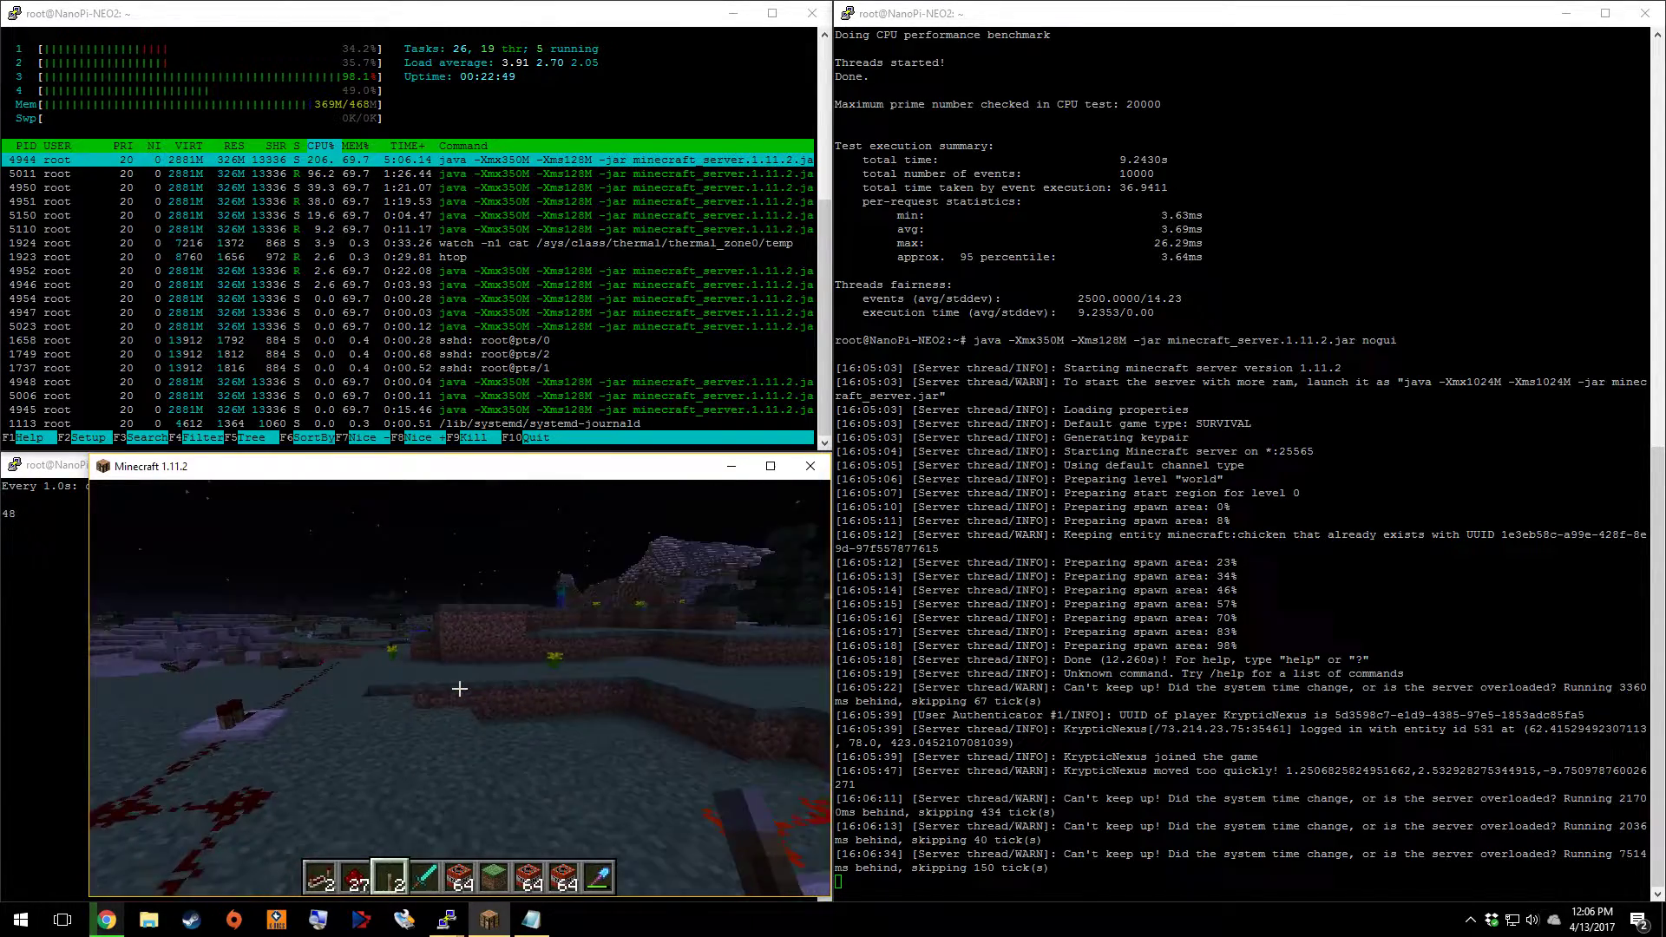
{"action": "key", "text": "w"}
{"action": "key", "text": "w"}
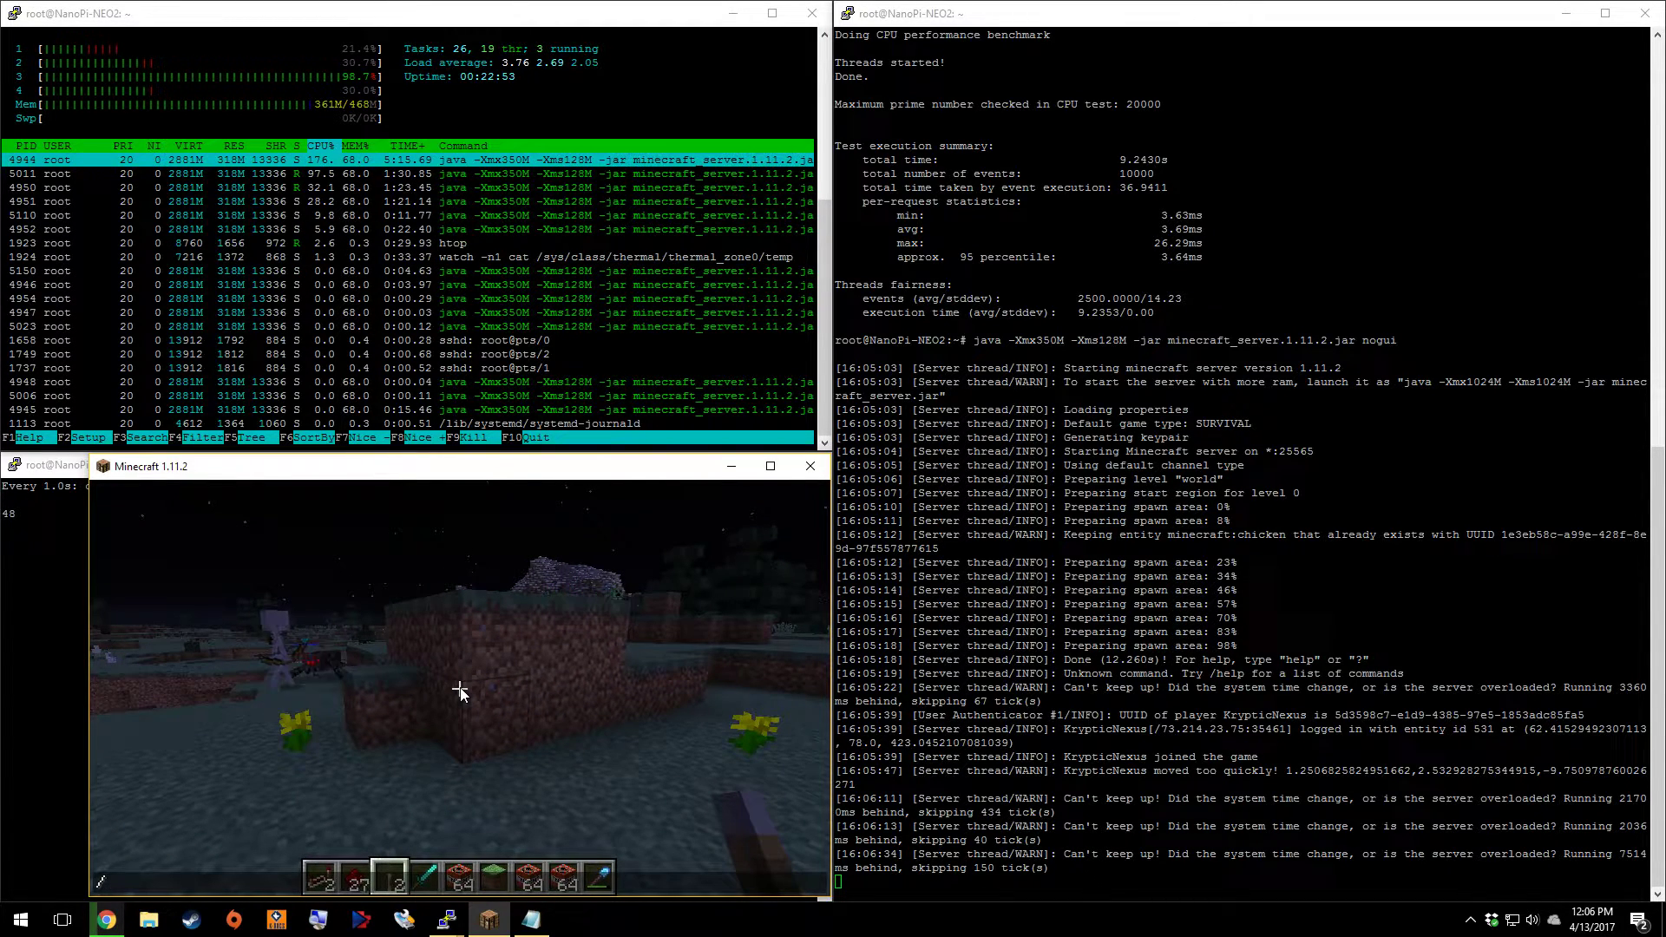
{"action": "type", "text": "/time set d"}
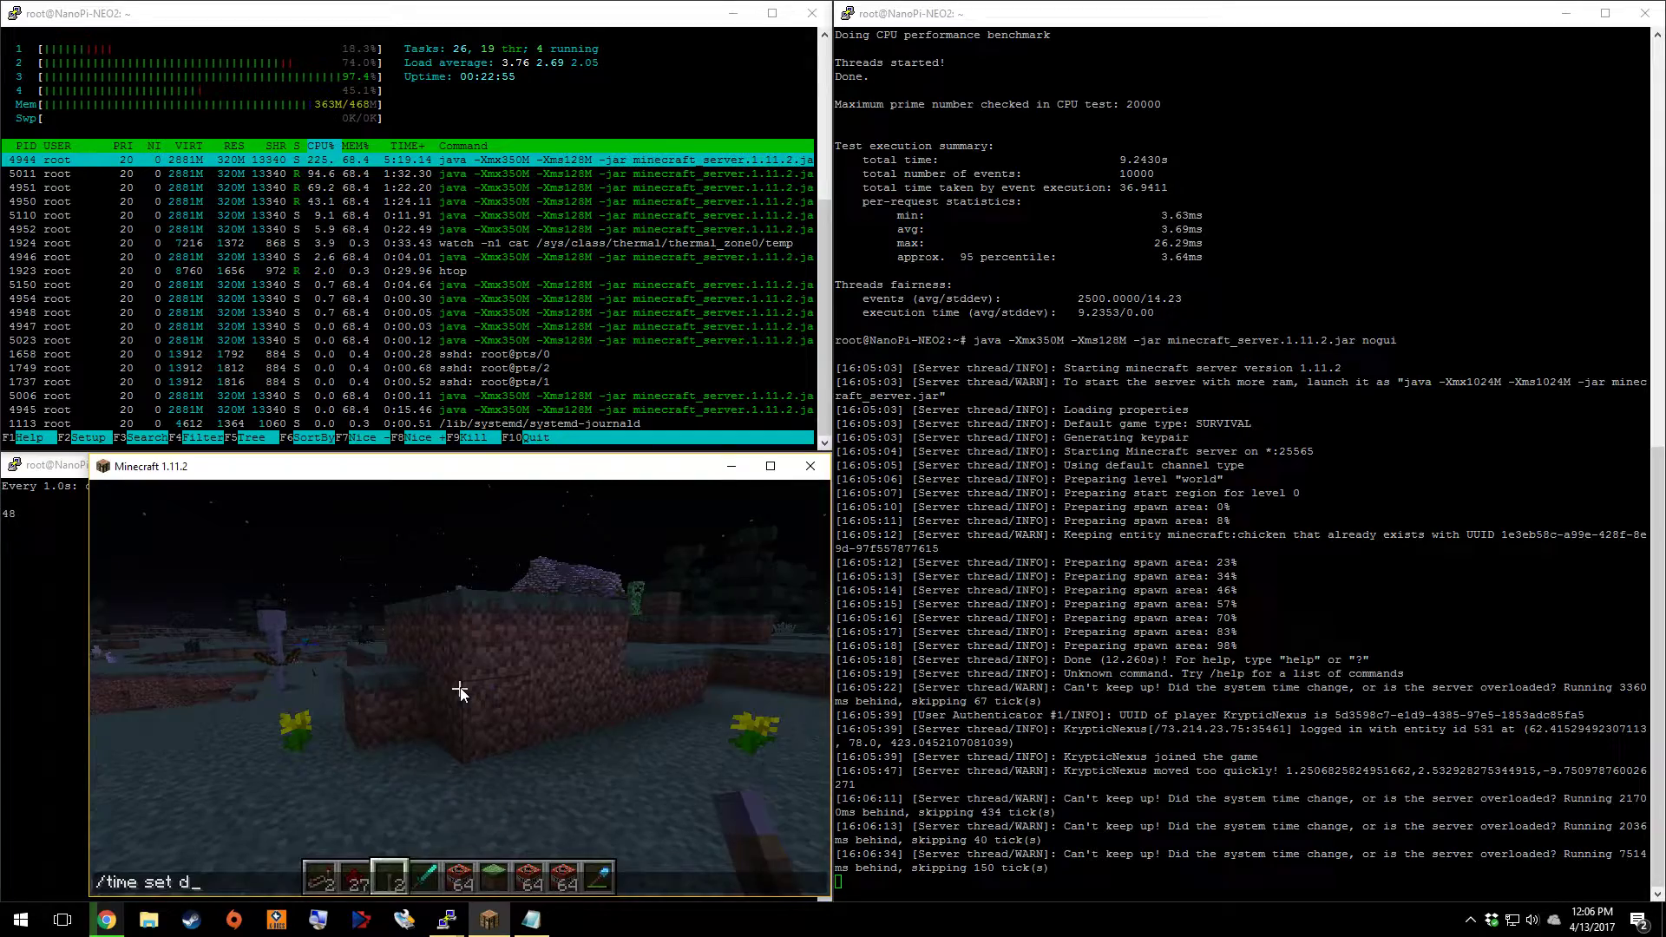
{"action": "type", "text": "ay"}
{"action": "key", "text": "Return"}
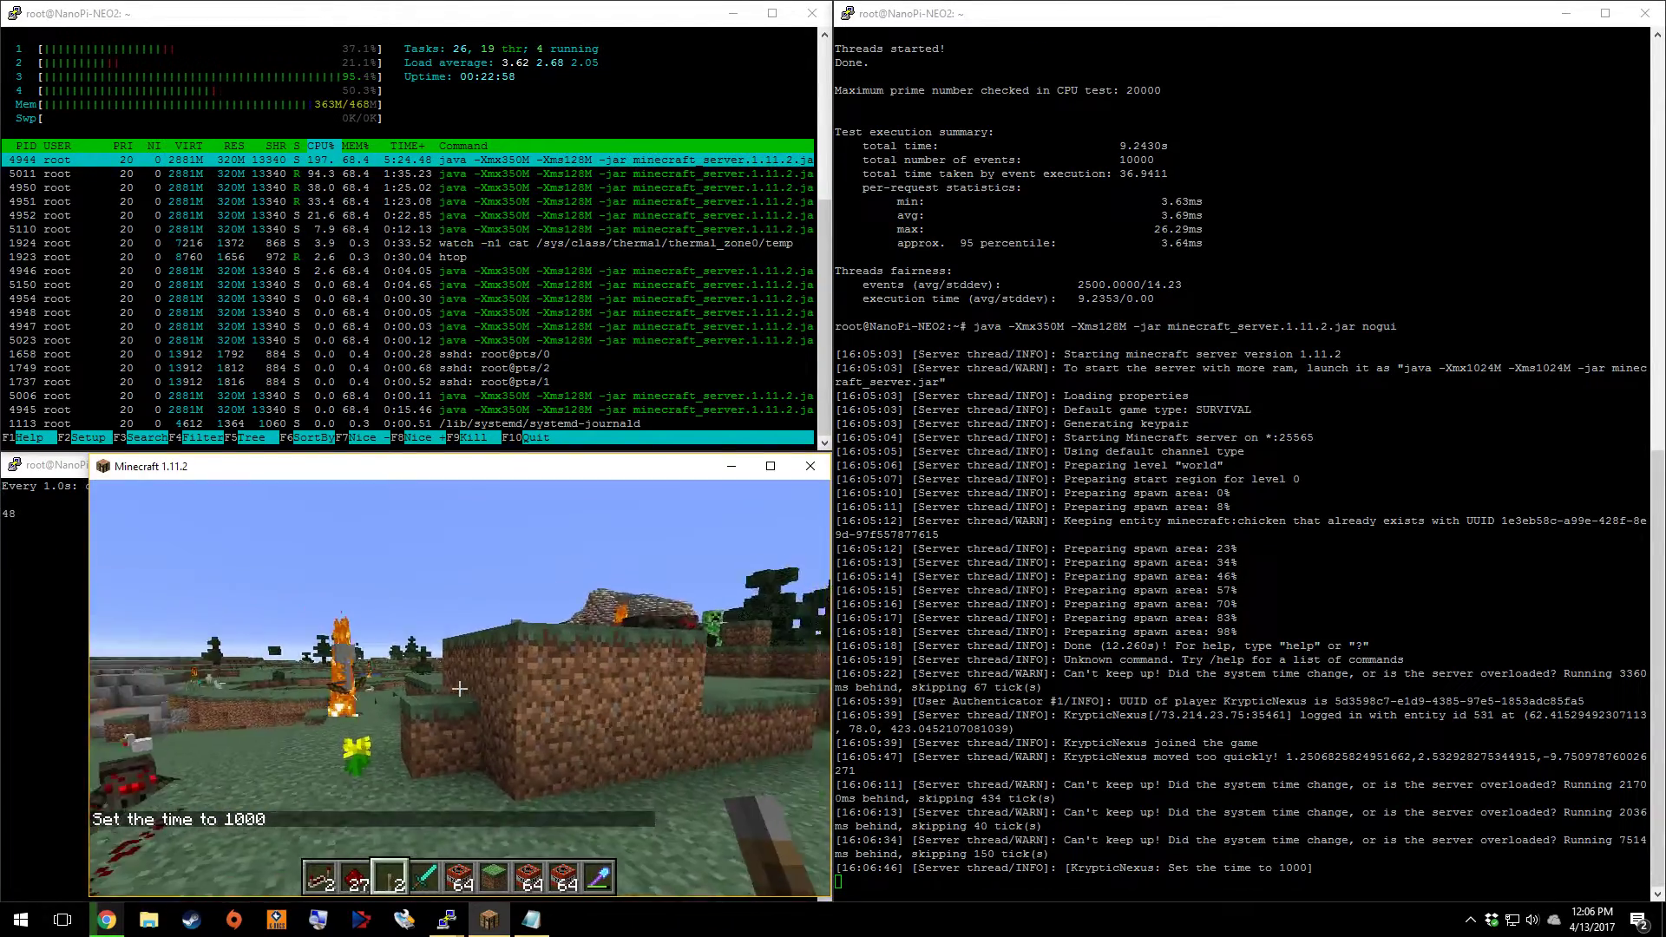
Head across the grassy dirt terrain, equip the Diamond Sword, and attack the approaching spider
{"action": "key", "text": "w"}
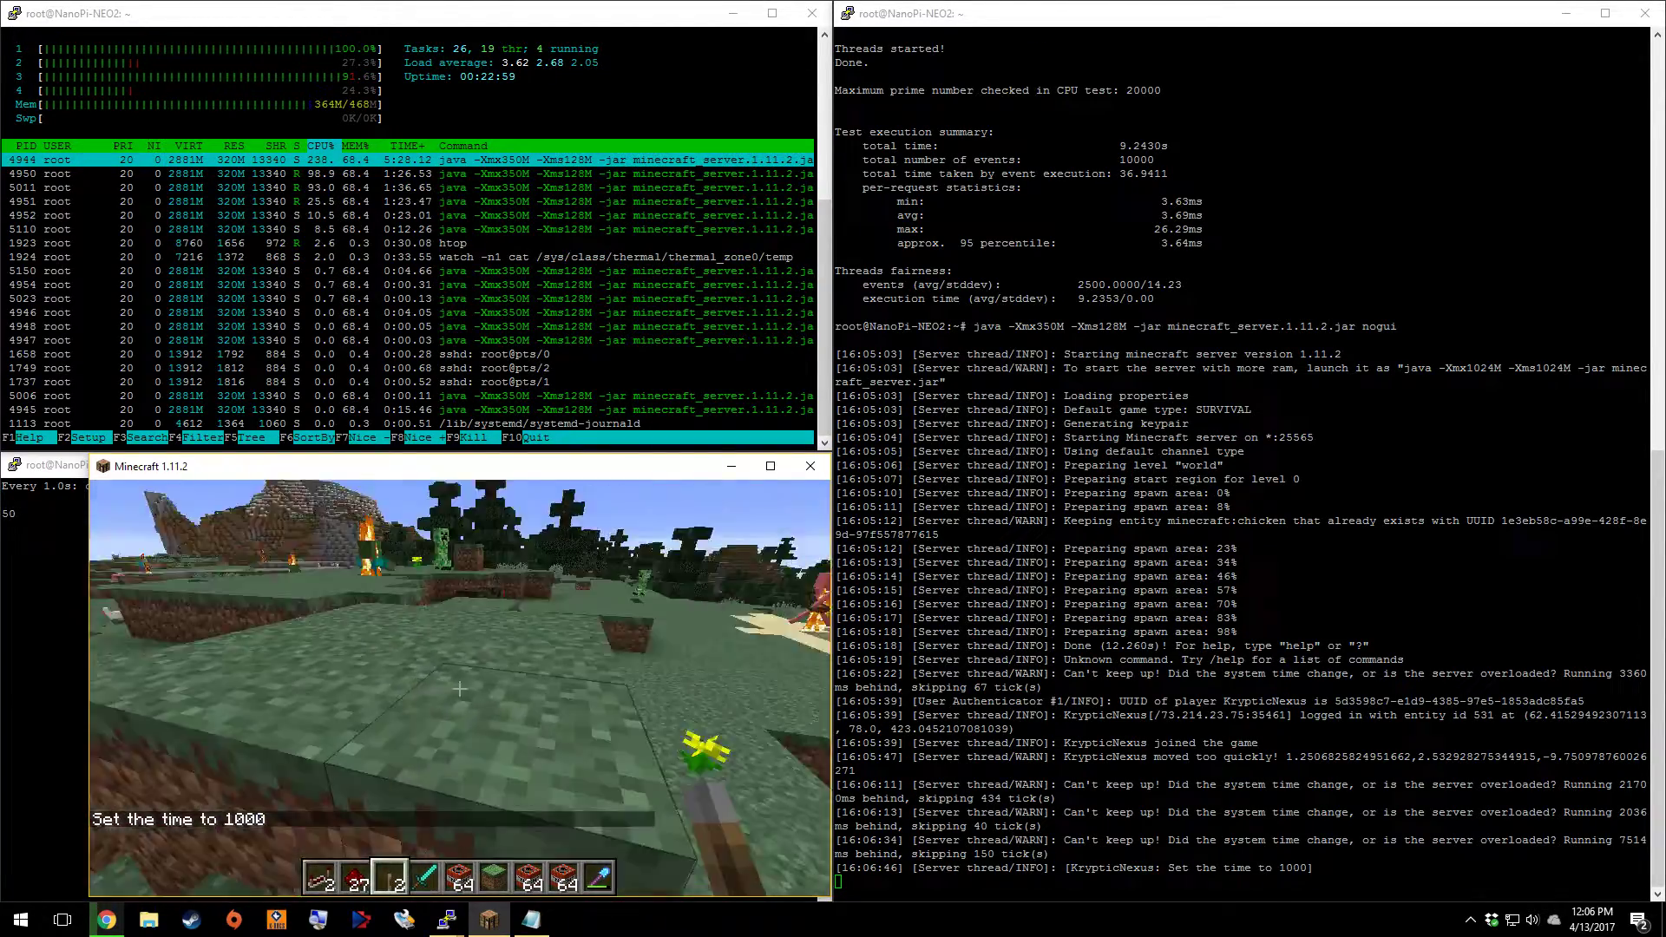
{"action": "key", "text": "space"}
{"action": "key", "text": "s"}
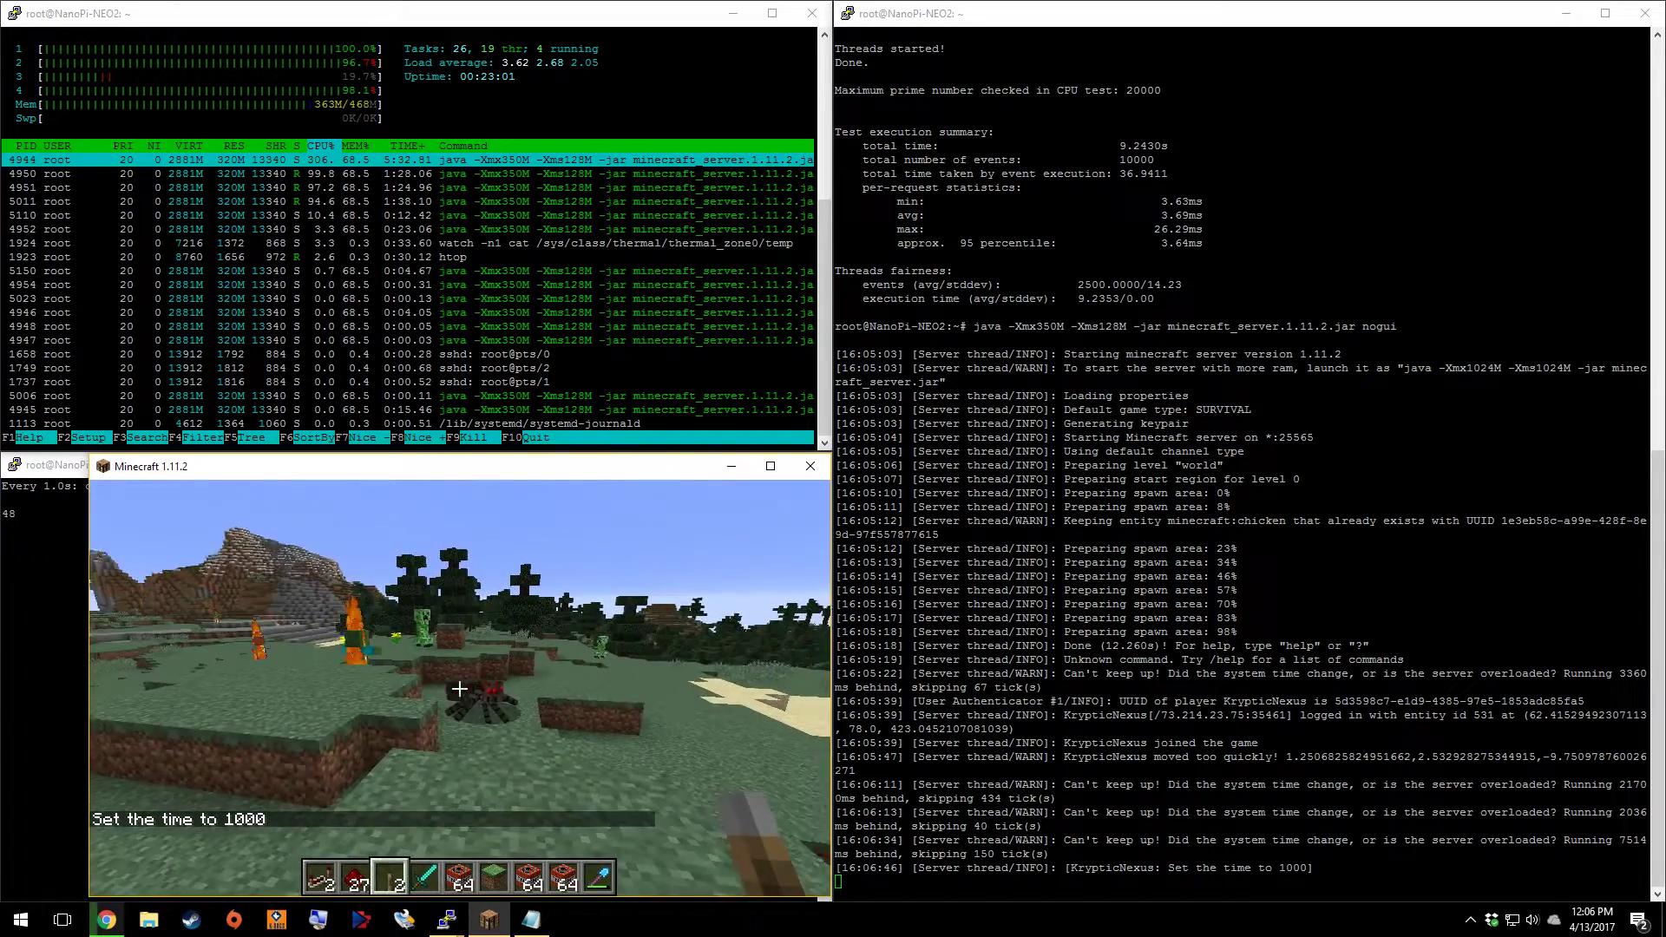
{"action": "scroll", "coordinate": [459, 689], "scroll_direction": "down", "scroll_amount": 2}
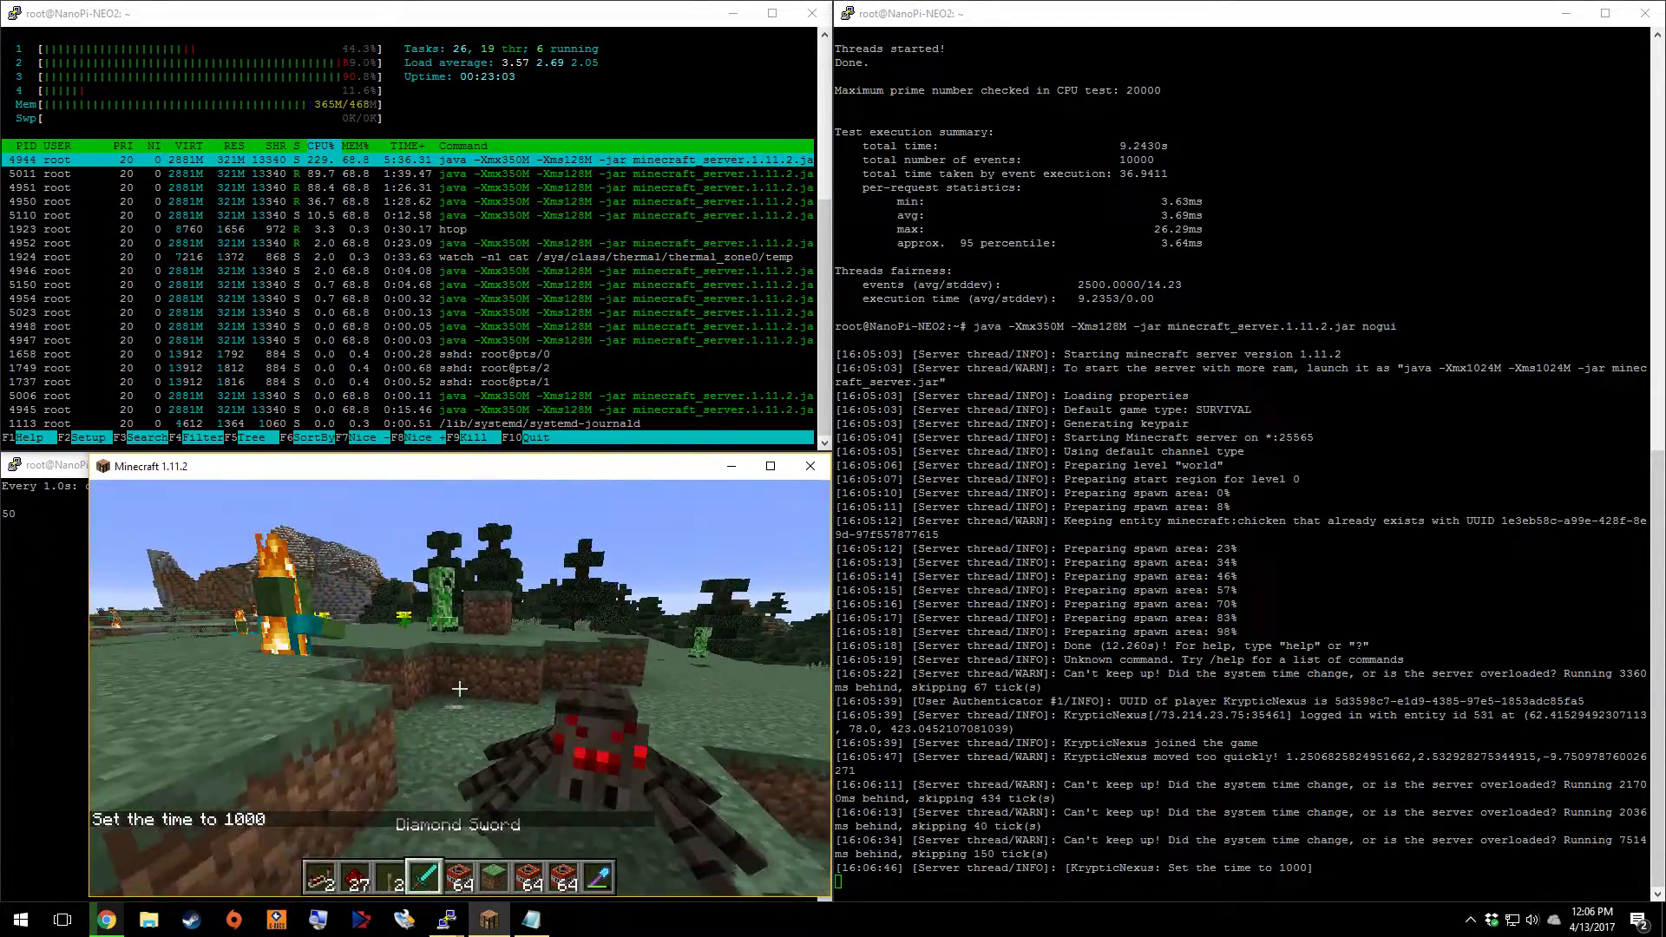
{"action": "key", "text": "w"}
{"action": "left_click", "coordinate": [459, 688]}
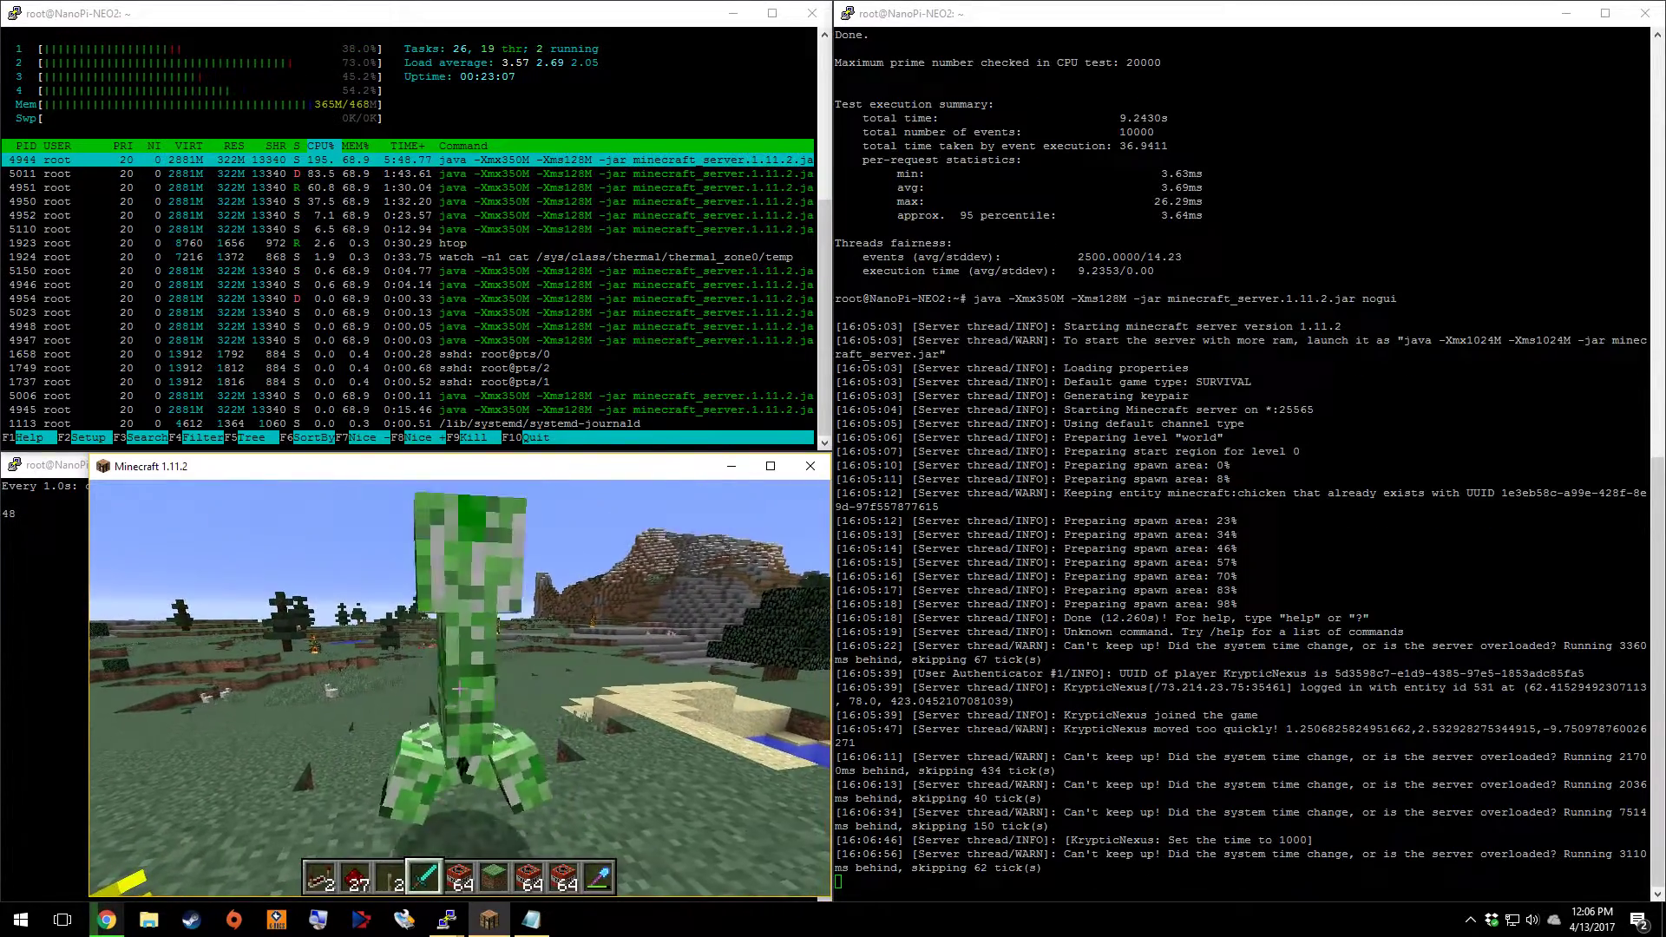
Fight the creepers on the open grass near the water with the Diamond Sword
{"action": "left_click", "coordinate": [459, 688]}
{"action": "left_click", "coordinate": [460, 687]}
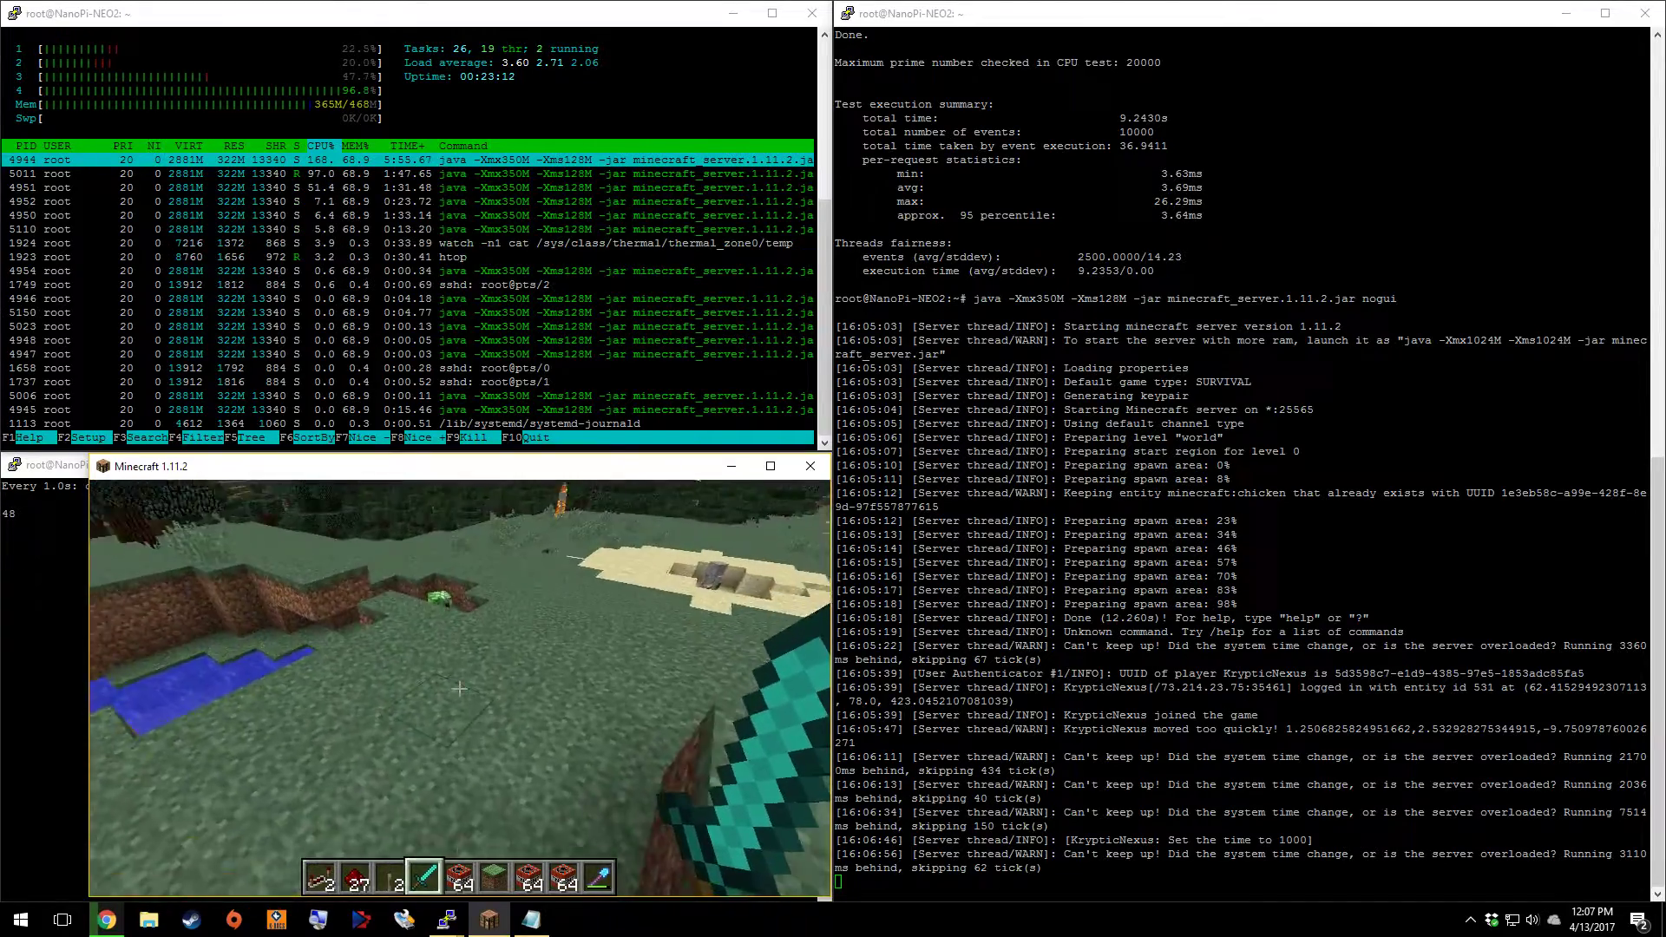
{"action": "left_click", "coordinate": [459, 689]}
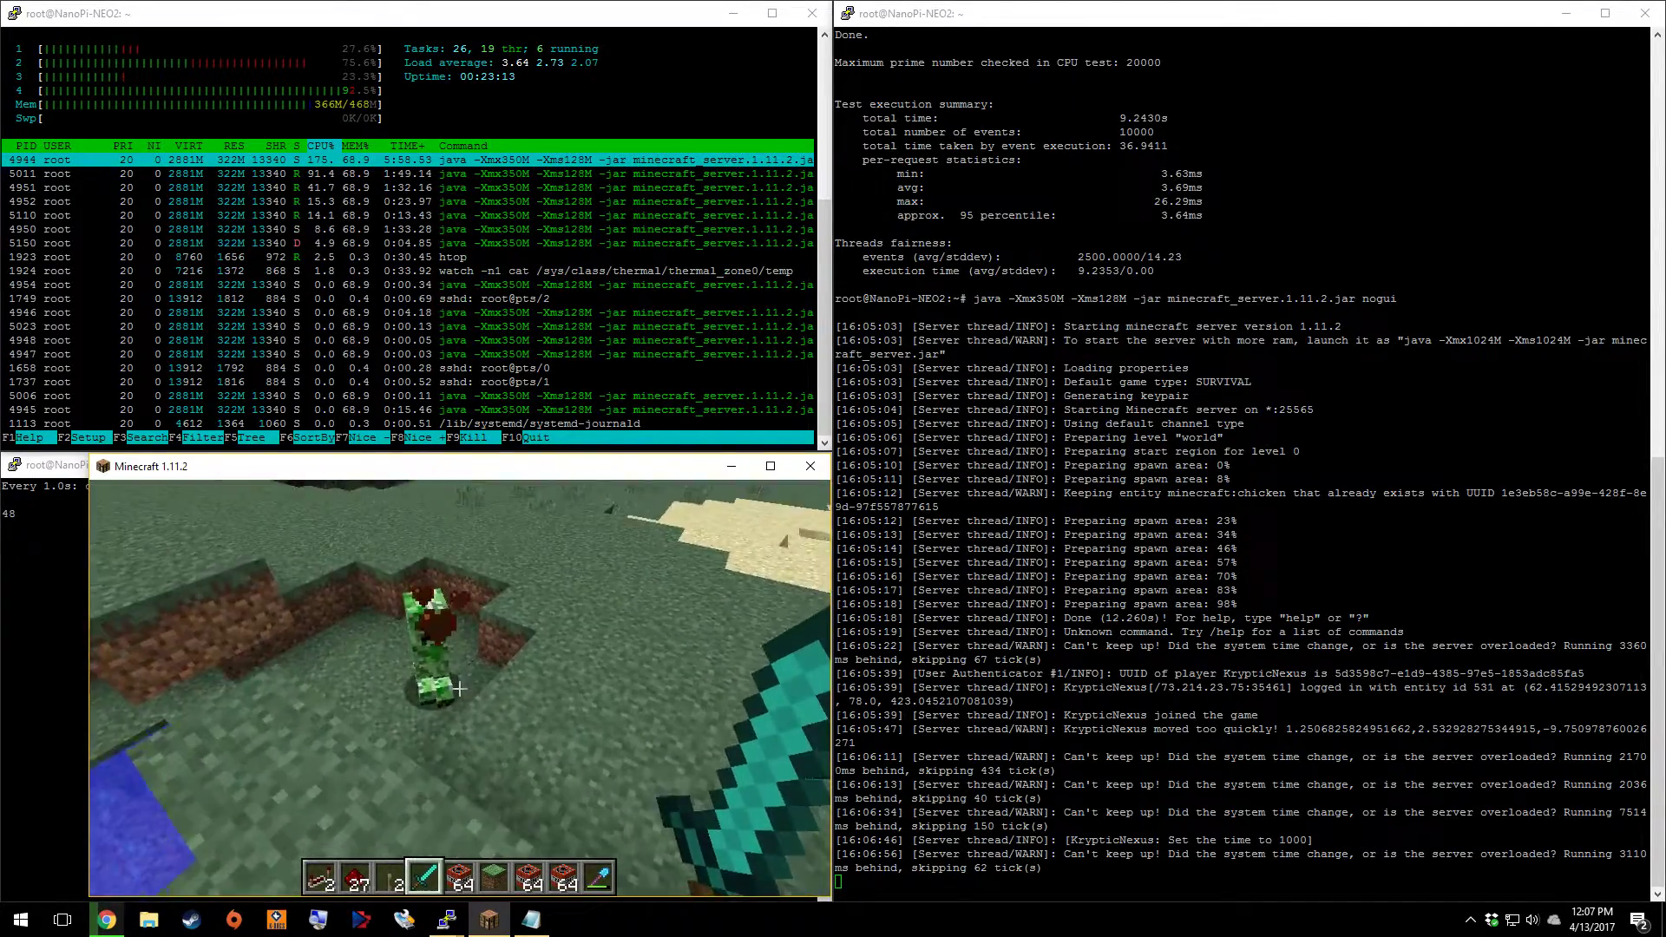
{"action": "left_click", "coordinate": [460, 688]}
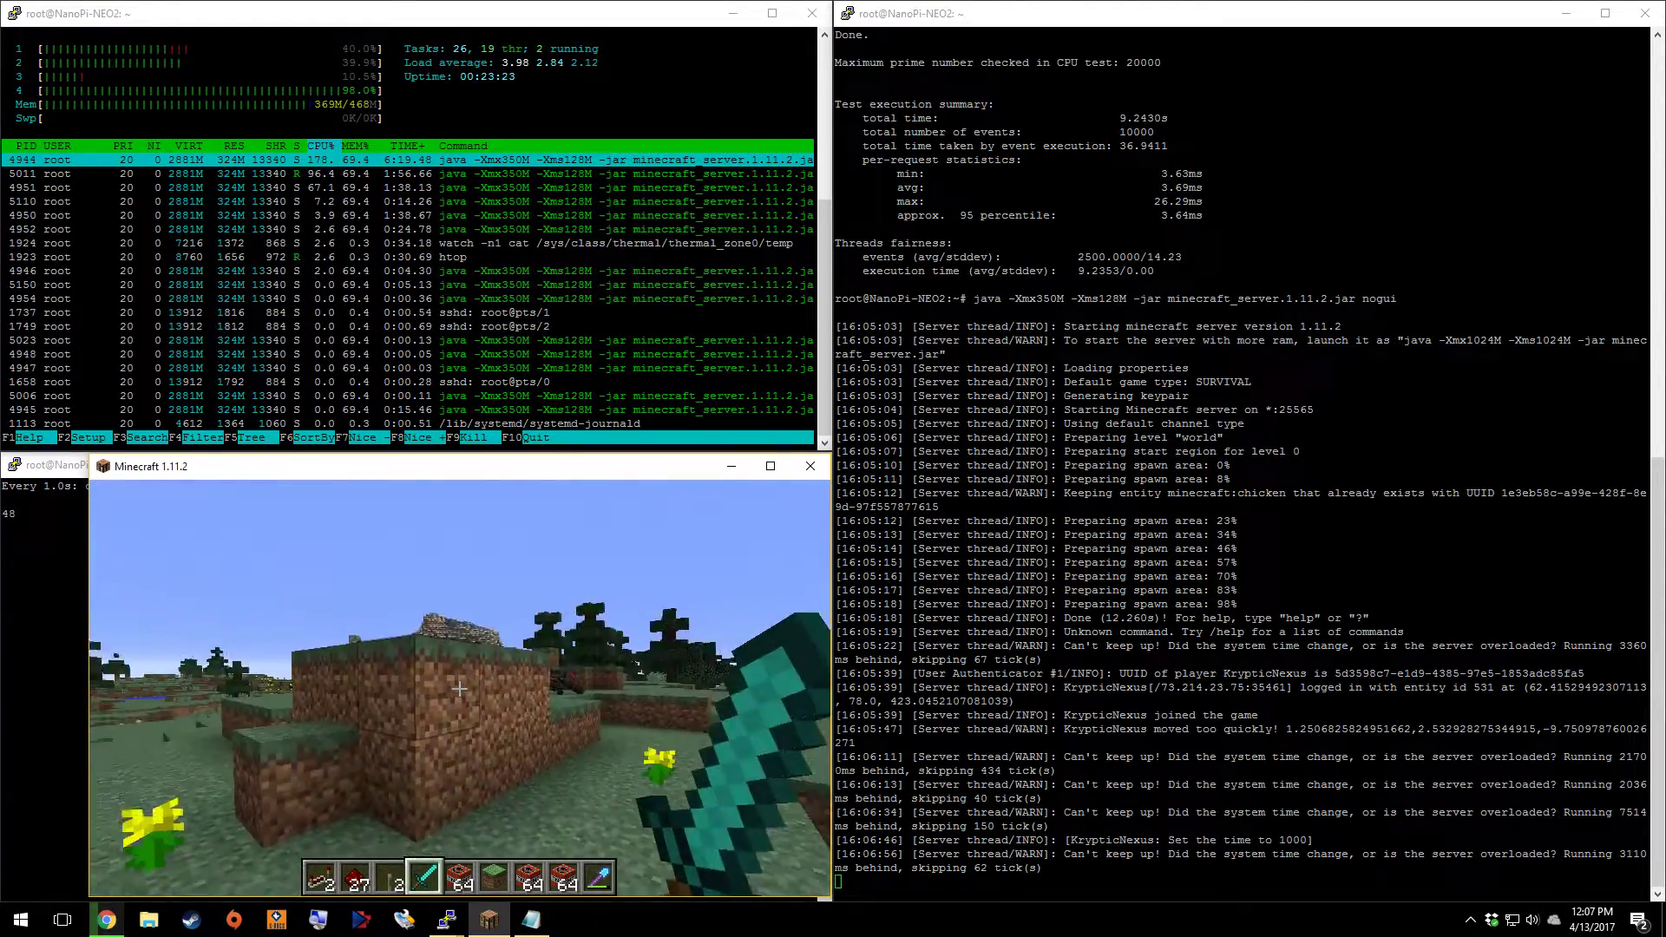
{"action": "left_click", "coordinate": [460, 689]}
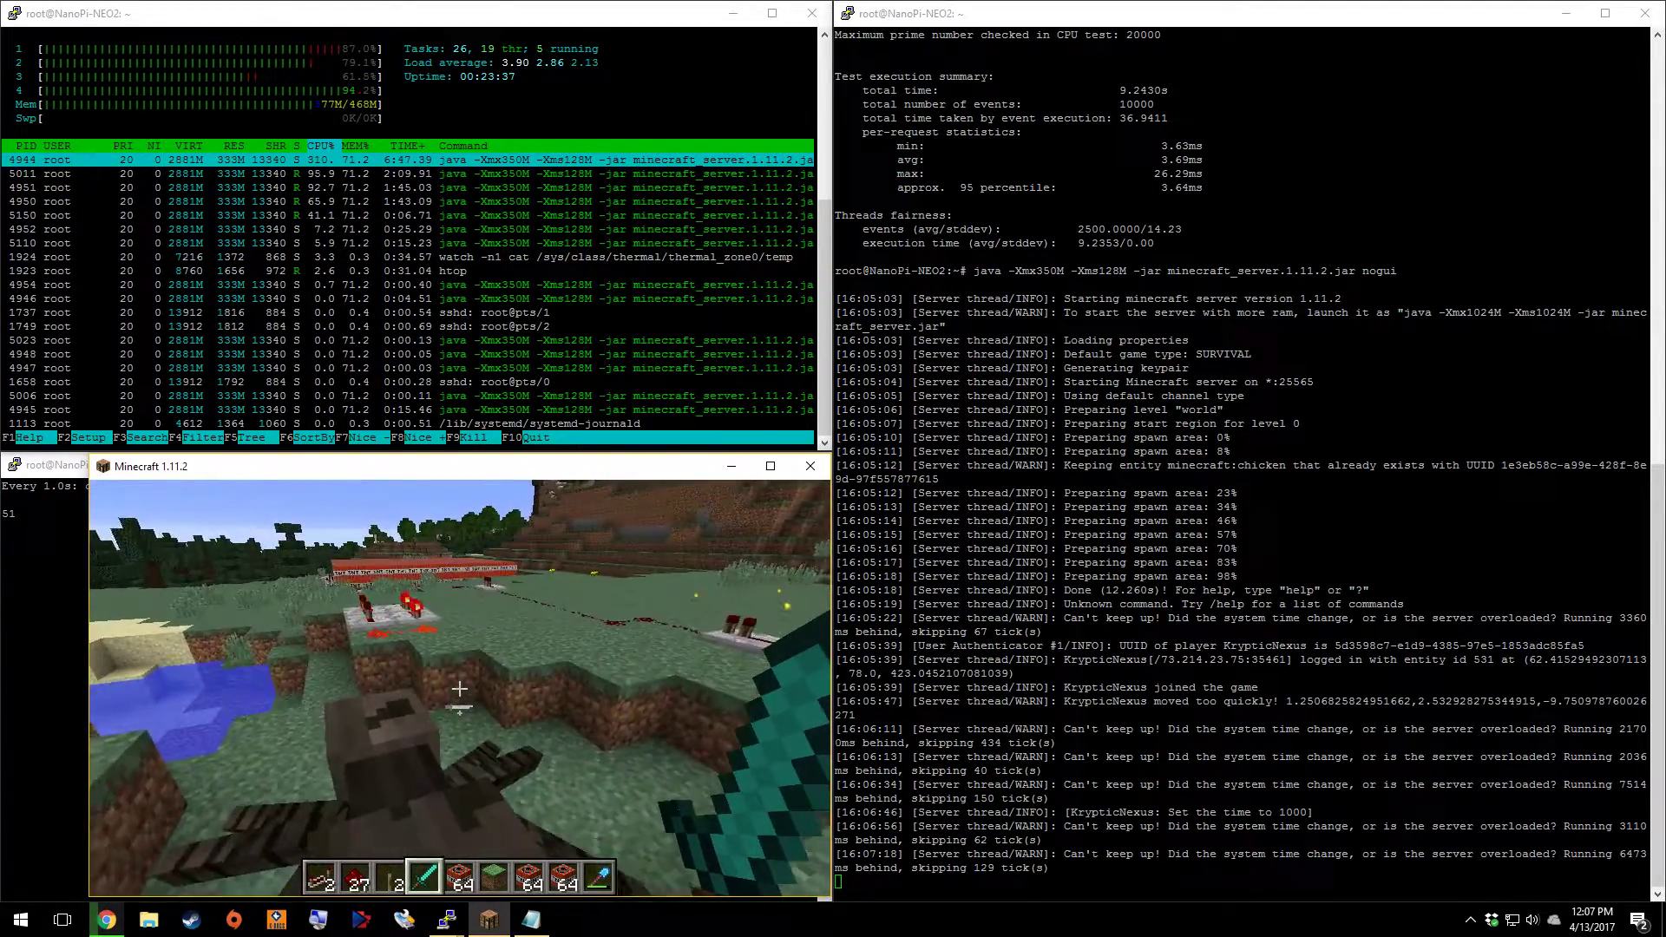
Cross the dirt mound to the redstone line leading to the TNT, place a lever at its end, and power the line
{"action": "key", "text": "w"}
{"action": "key", "text": "space"}
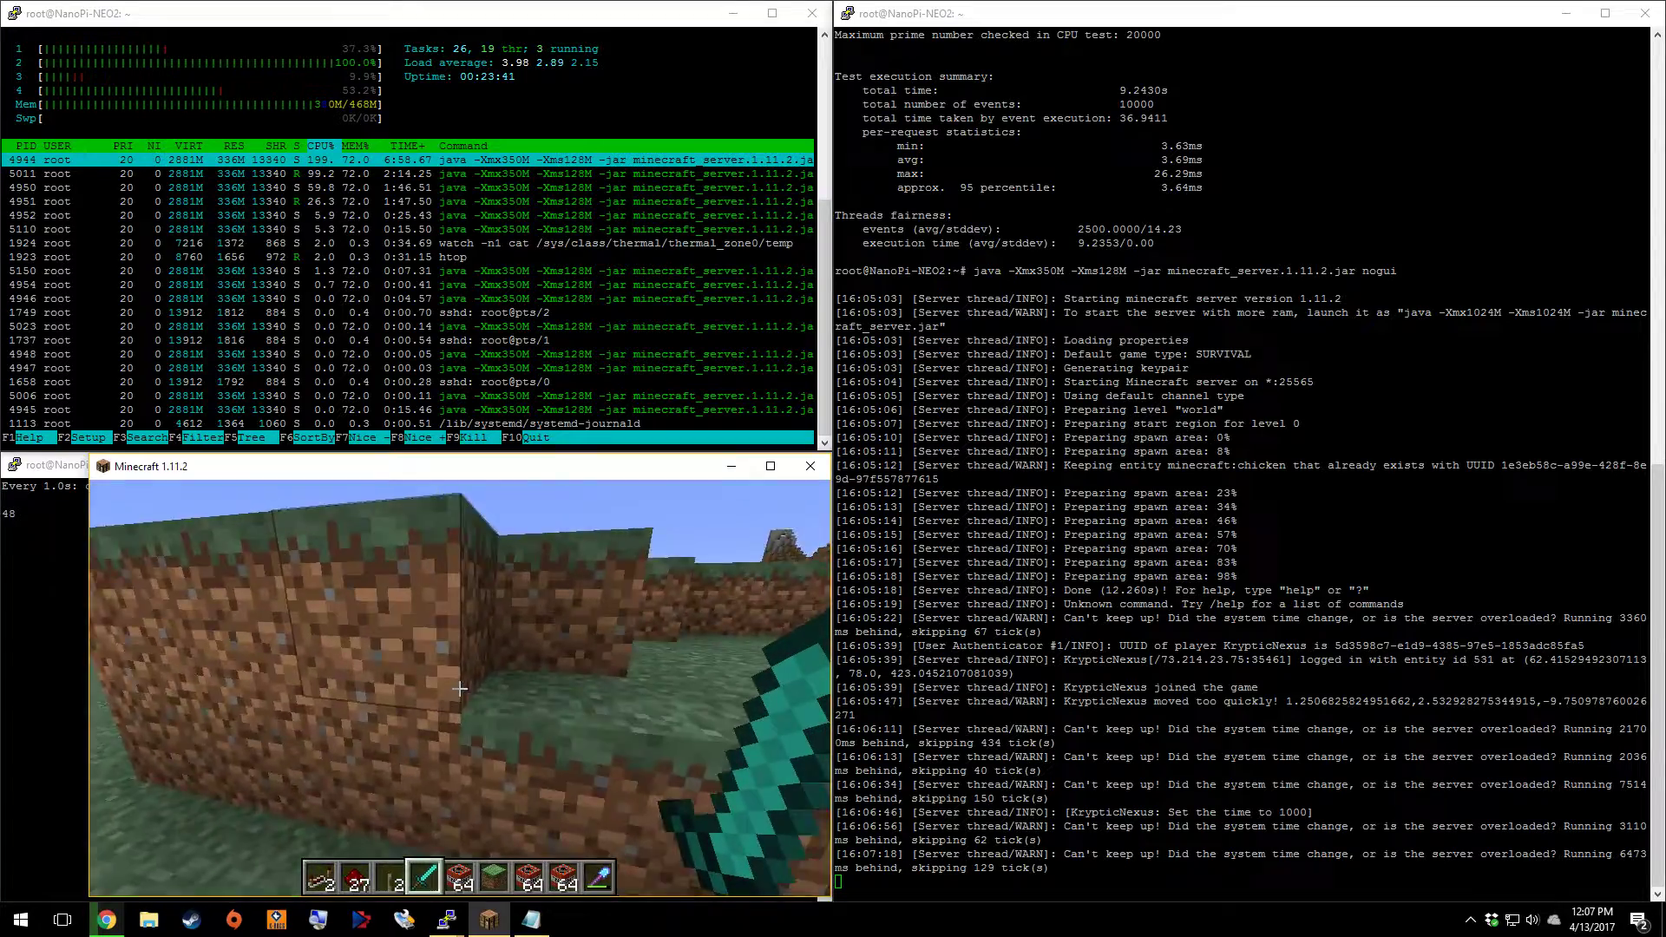
{"action": "key", "text": "w"}
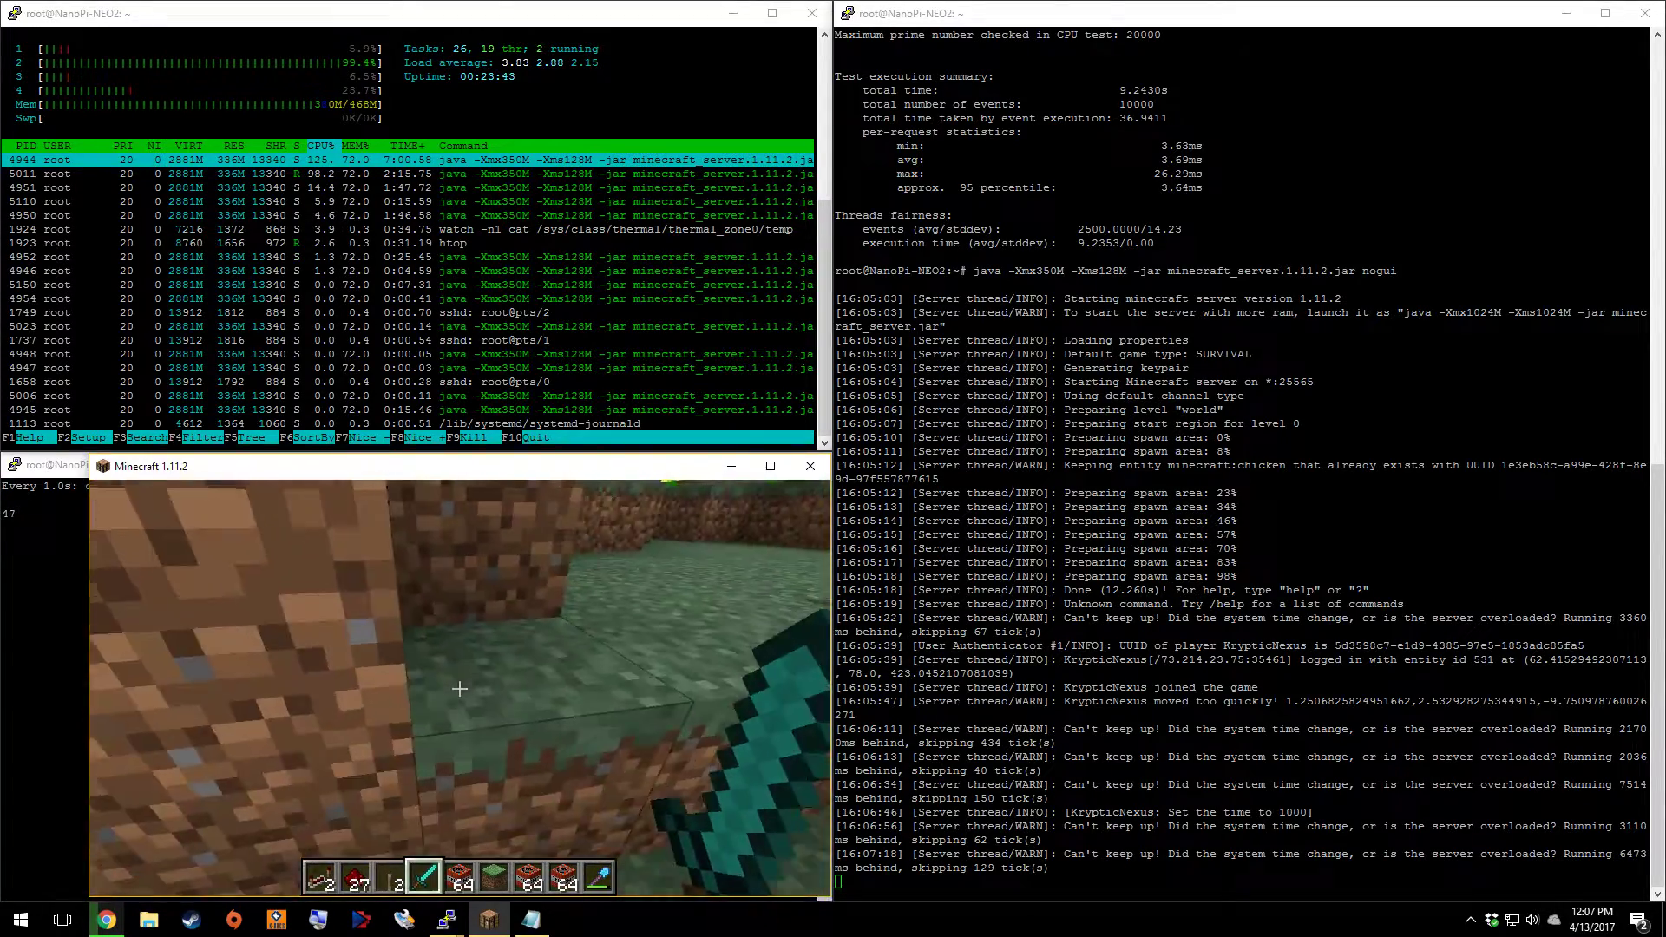
{"action": "key", "text": "9"}
{"action": "key", "text": "space"}
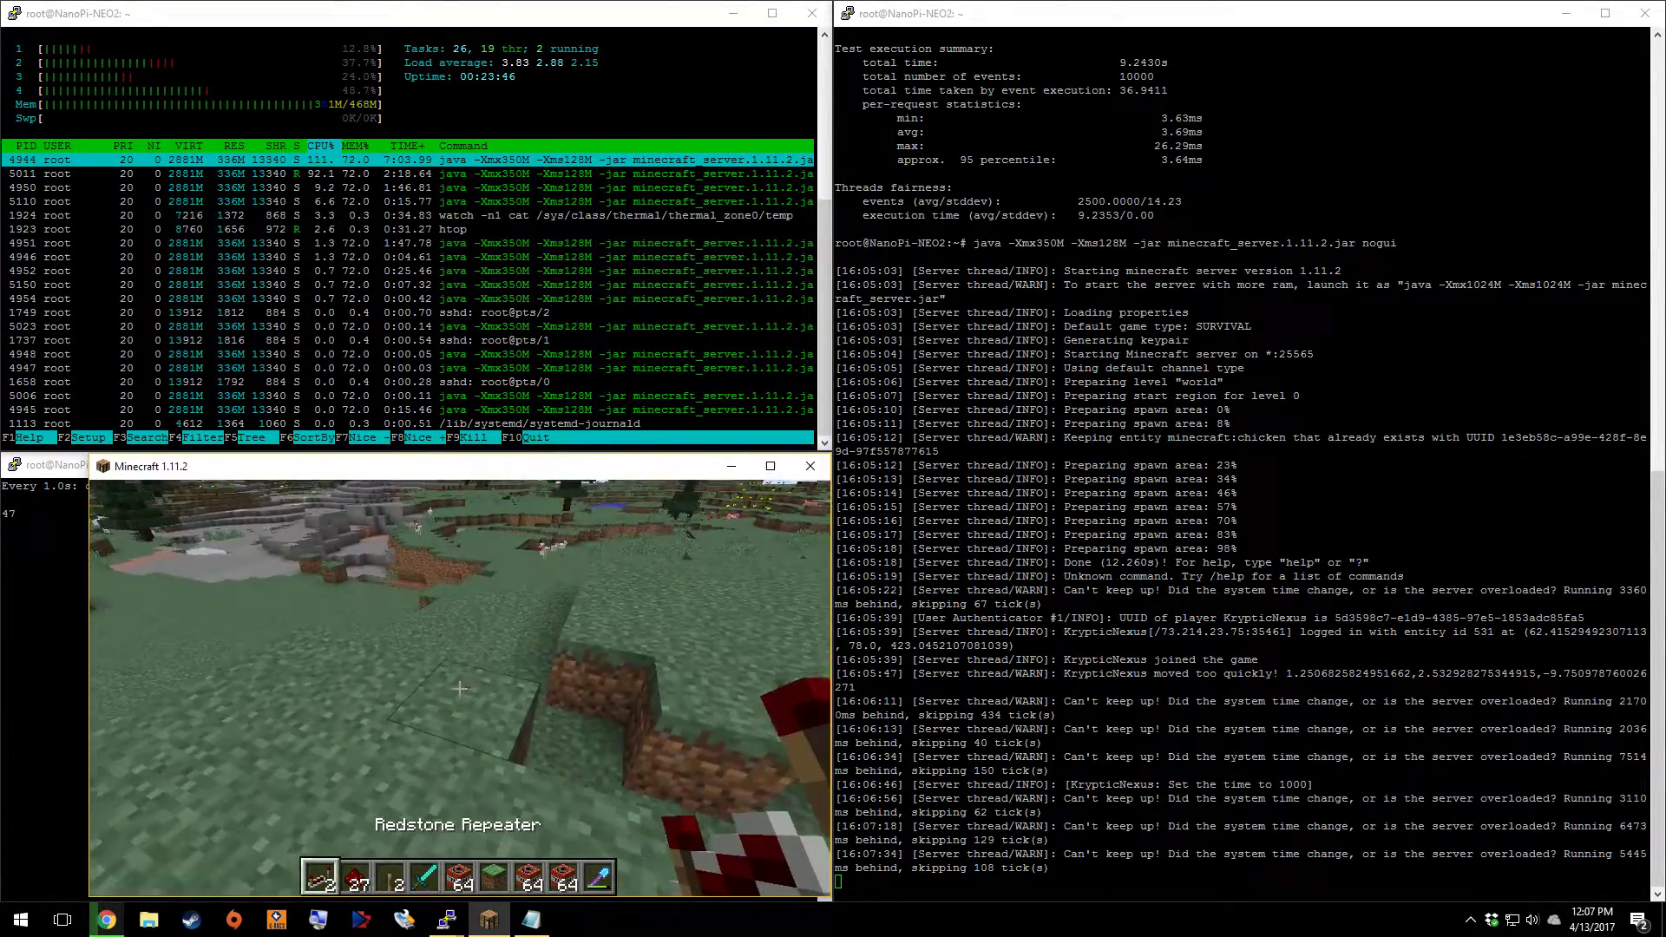
{"action": "left_click", "coordinate": [459, 689]}
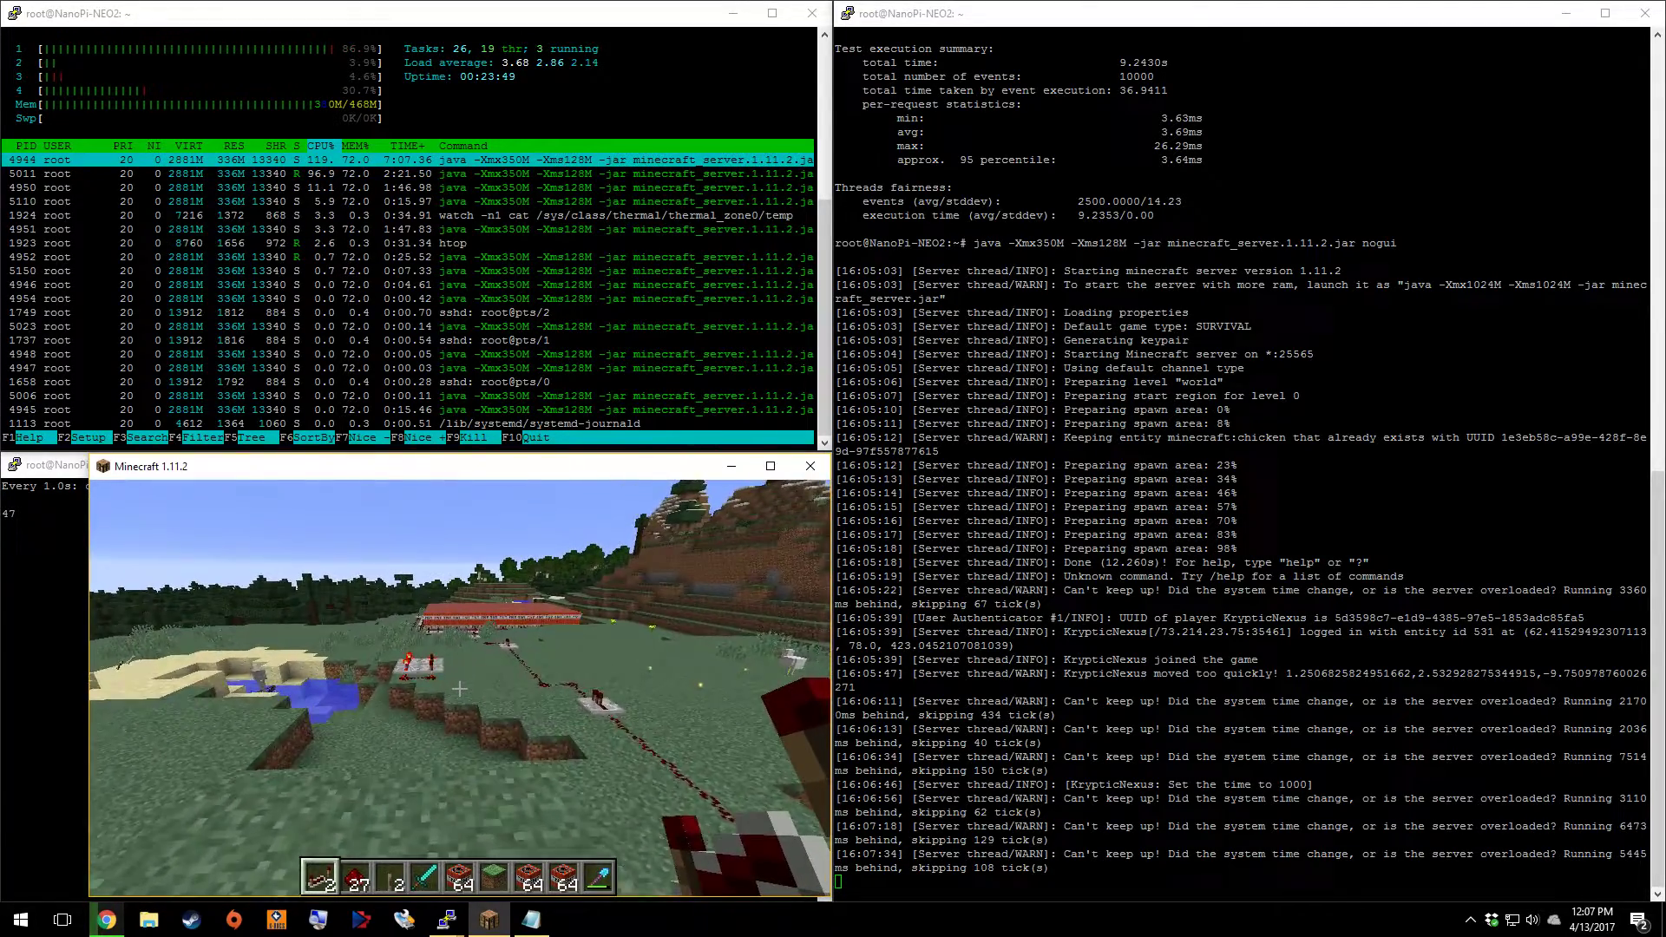
{"action": "scroll", "coordinate": [459, 689], "scroll_direction": "down", "scroll_amount": 2}
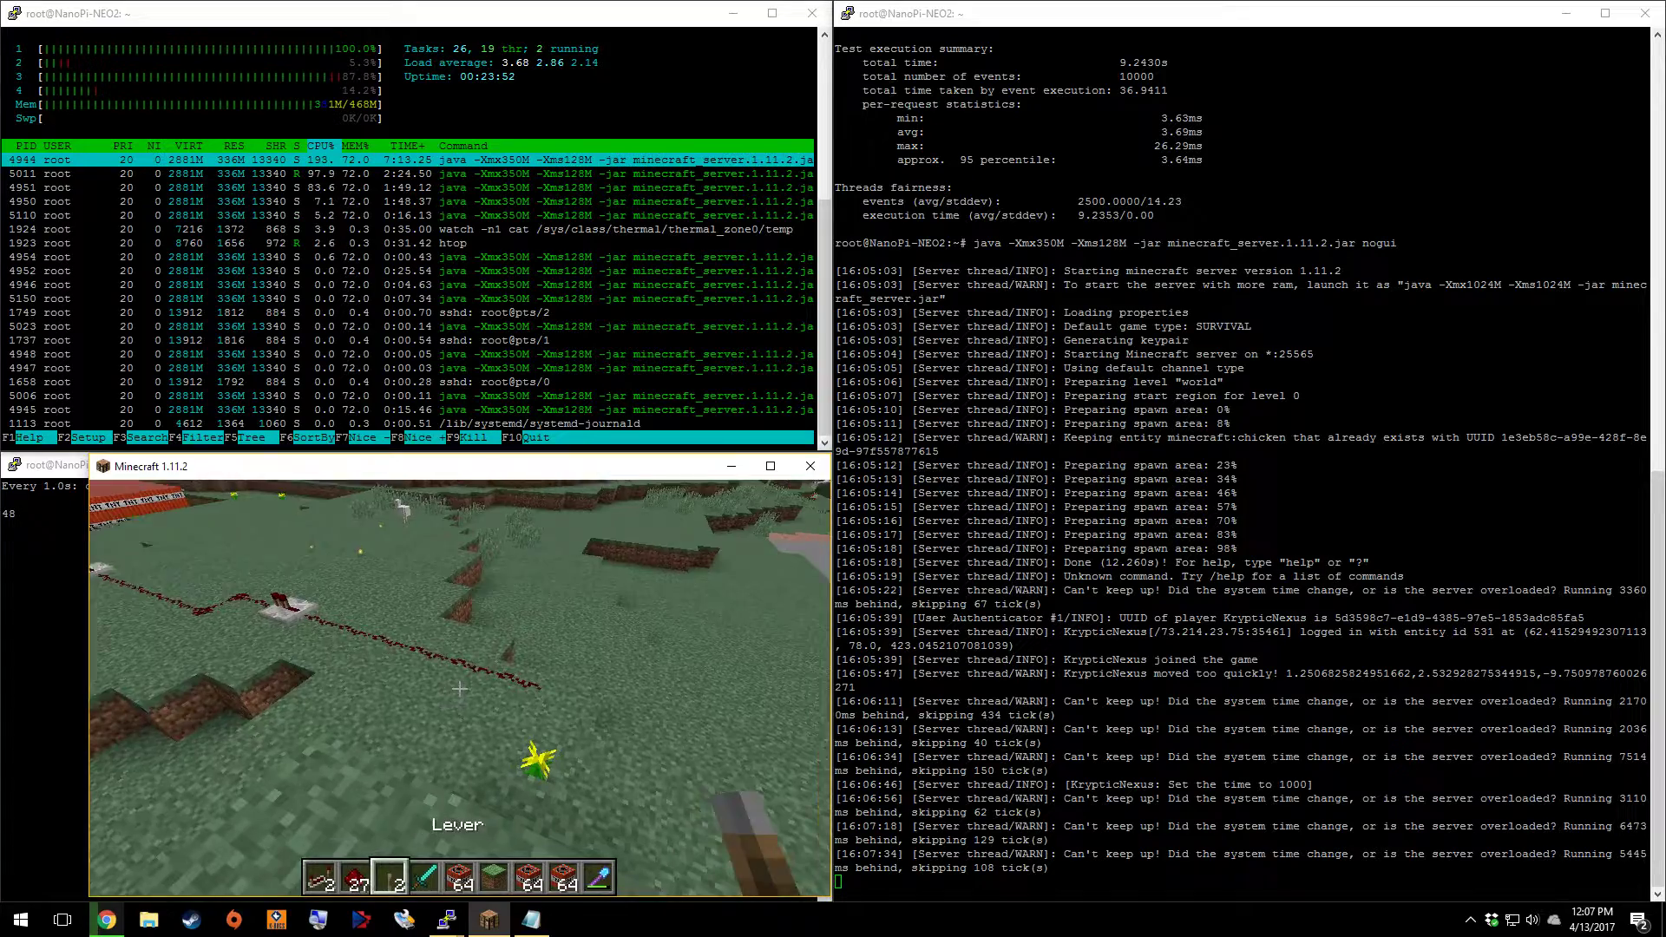
{"action": "right_click", "coordinate": [459, 689]}
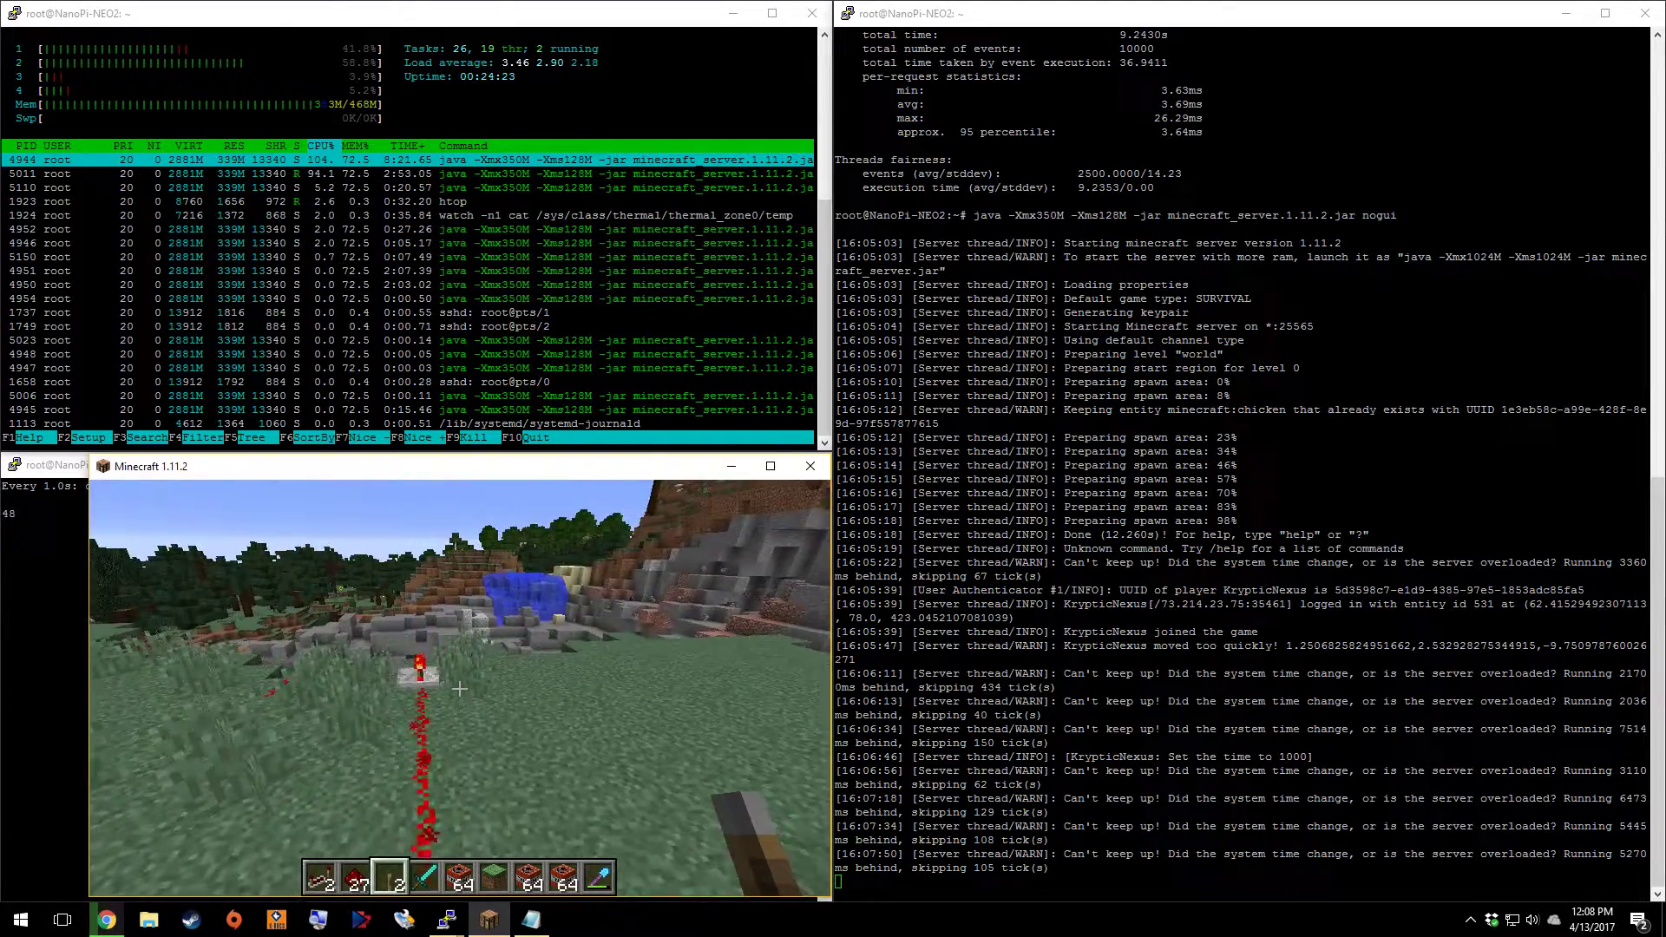
Move to the dirt hillside, equip the Diamond Shovel, and dig away blocks from the grassy ledge
{"action": "key", "text": "w"}
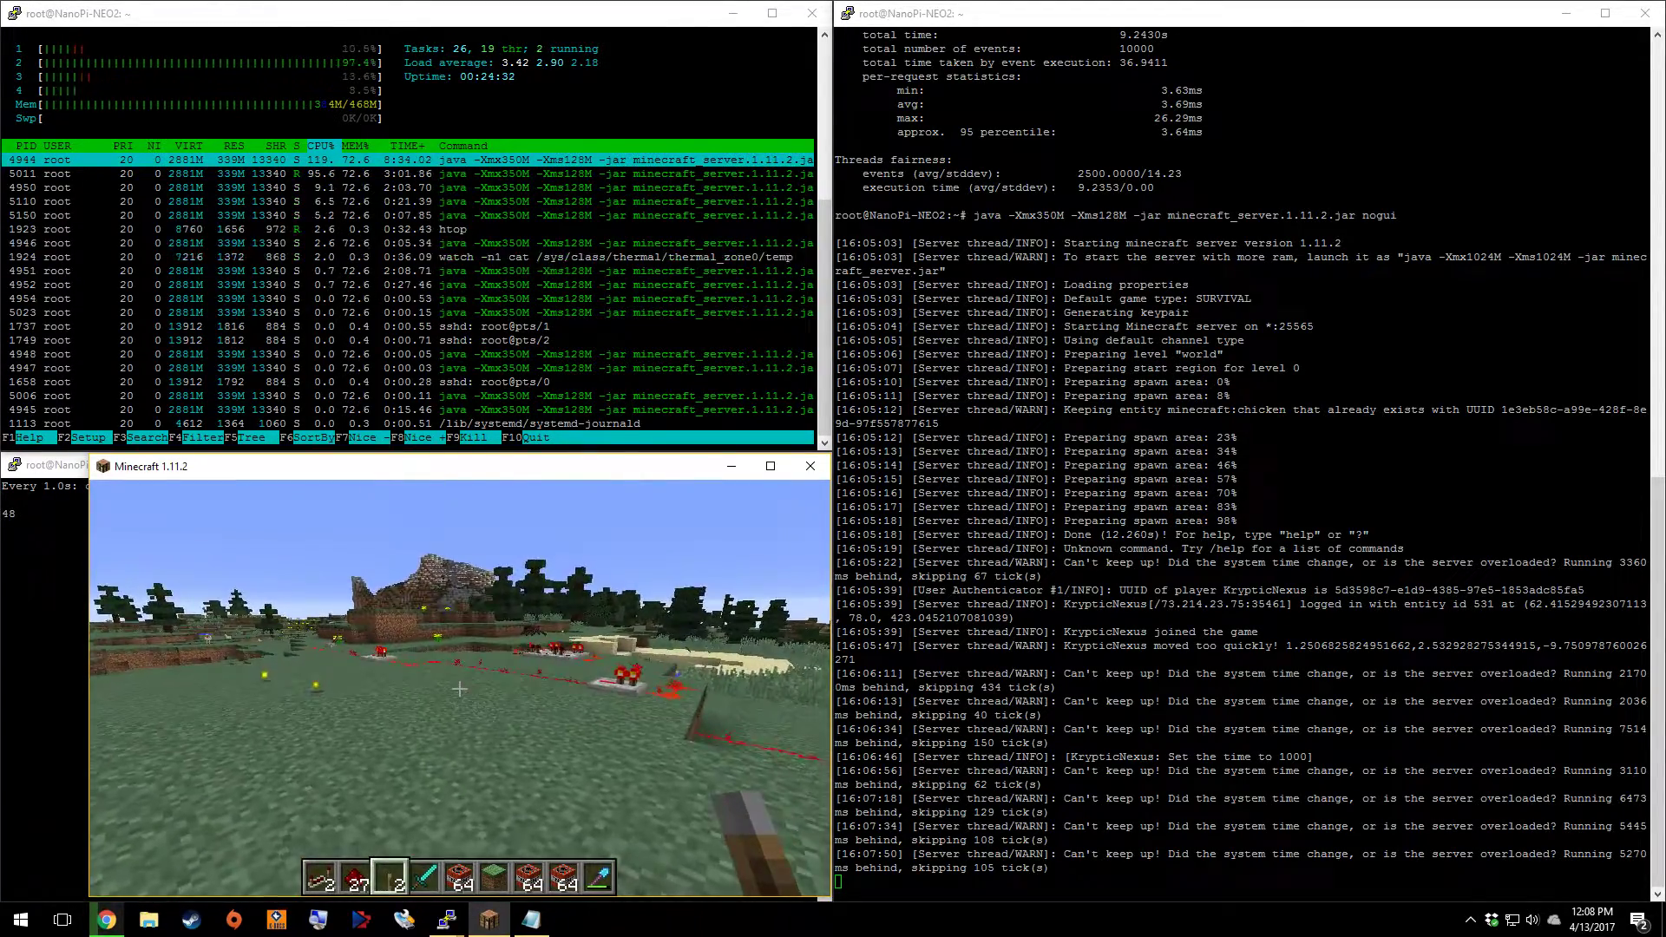
{"action": "scroll", "coordinate": [459, 688], "scroll_direction": "down", "scroll_amount": 5}
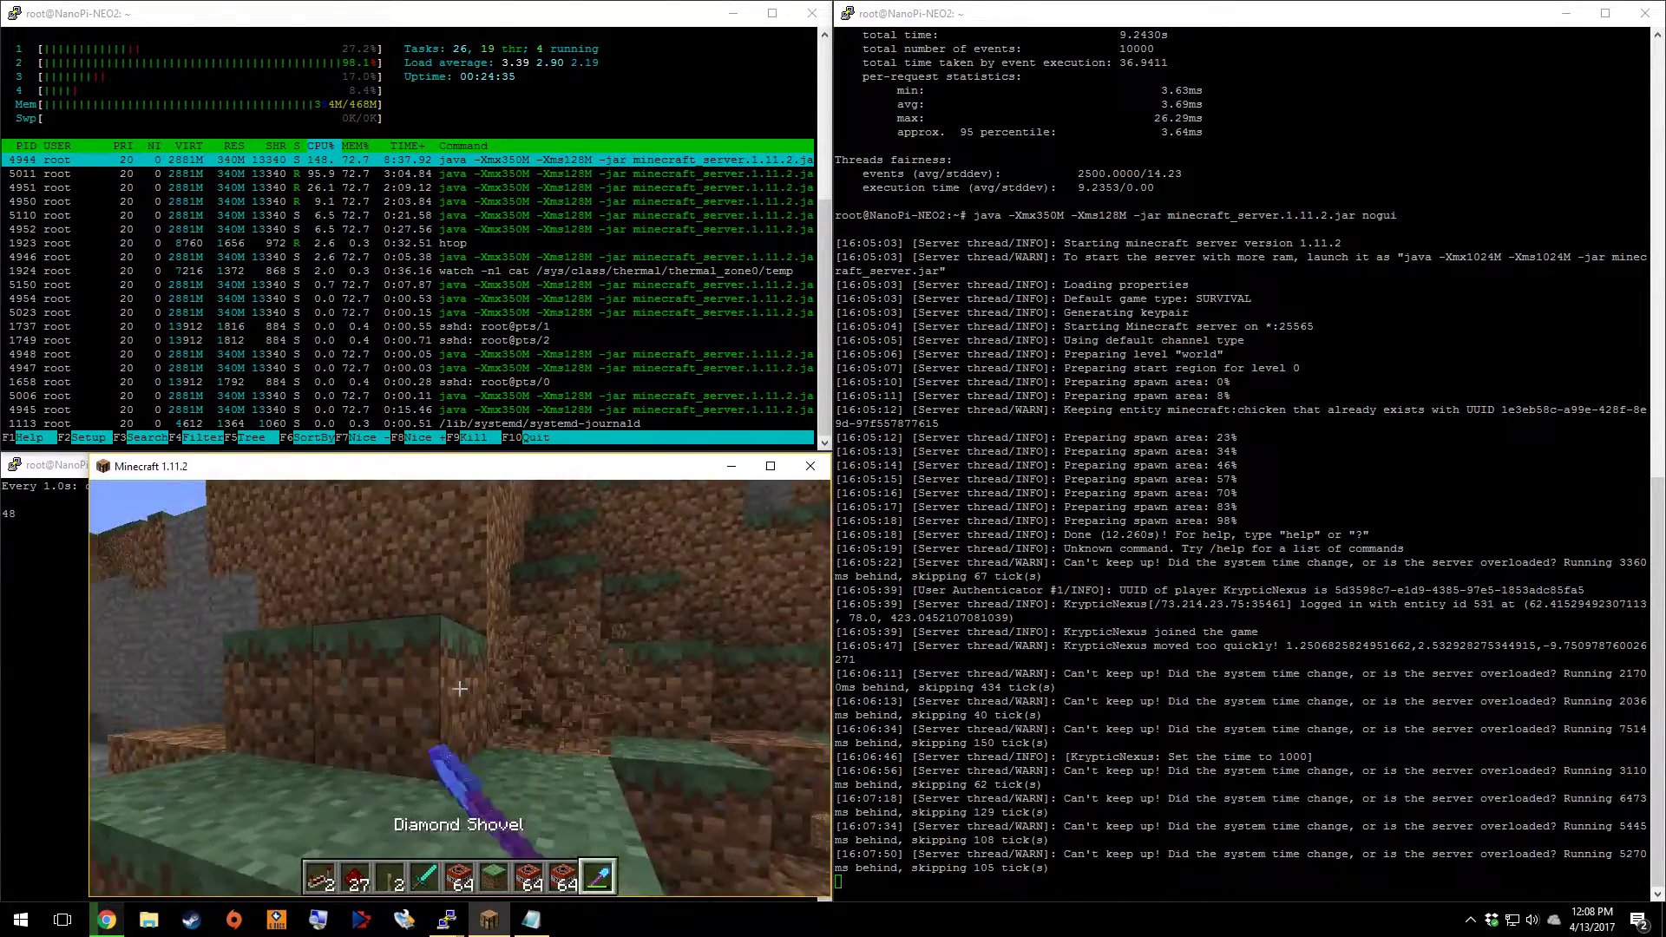
{"action": "left_click", "coordinate": [459, 688]}
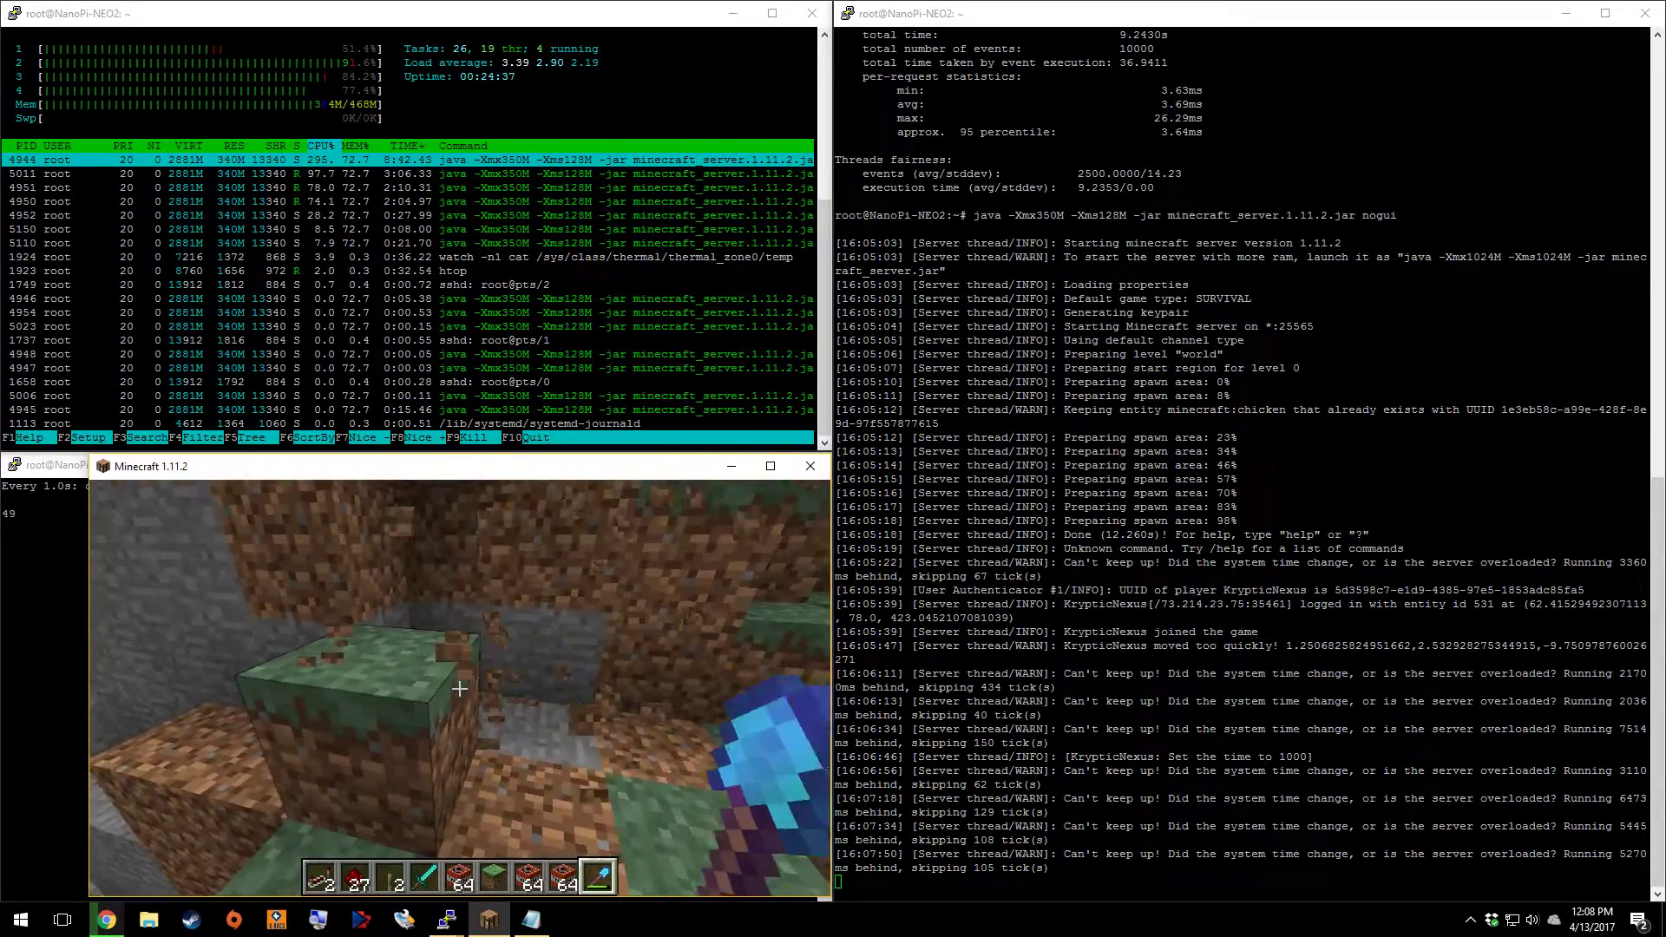
{"action": "left_click", "coordinate": [459, 688]}
{"action": "left_click", "coordinate": [459, 688]}
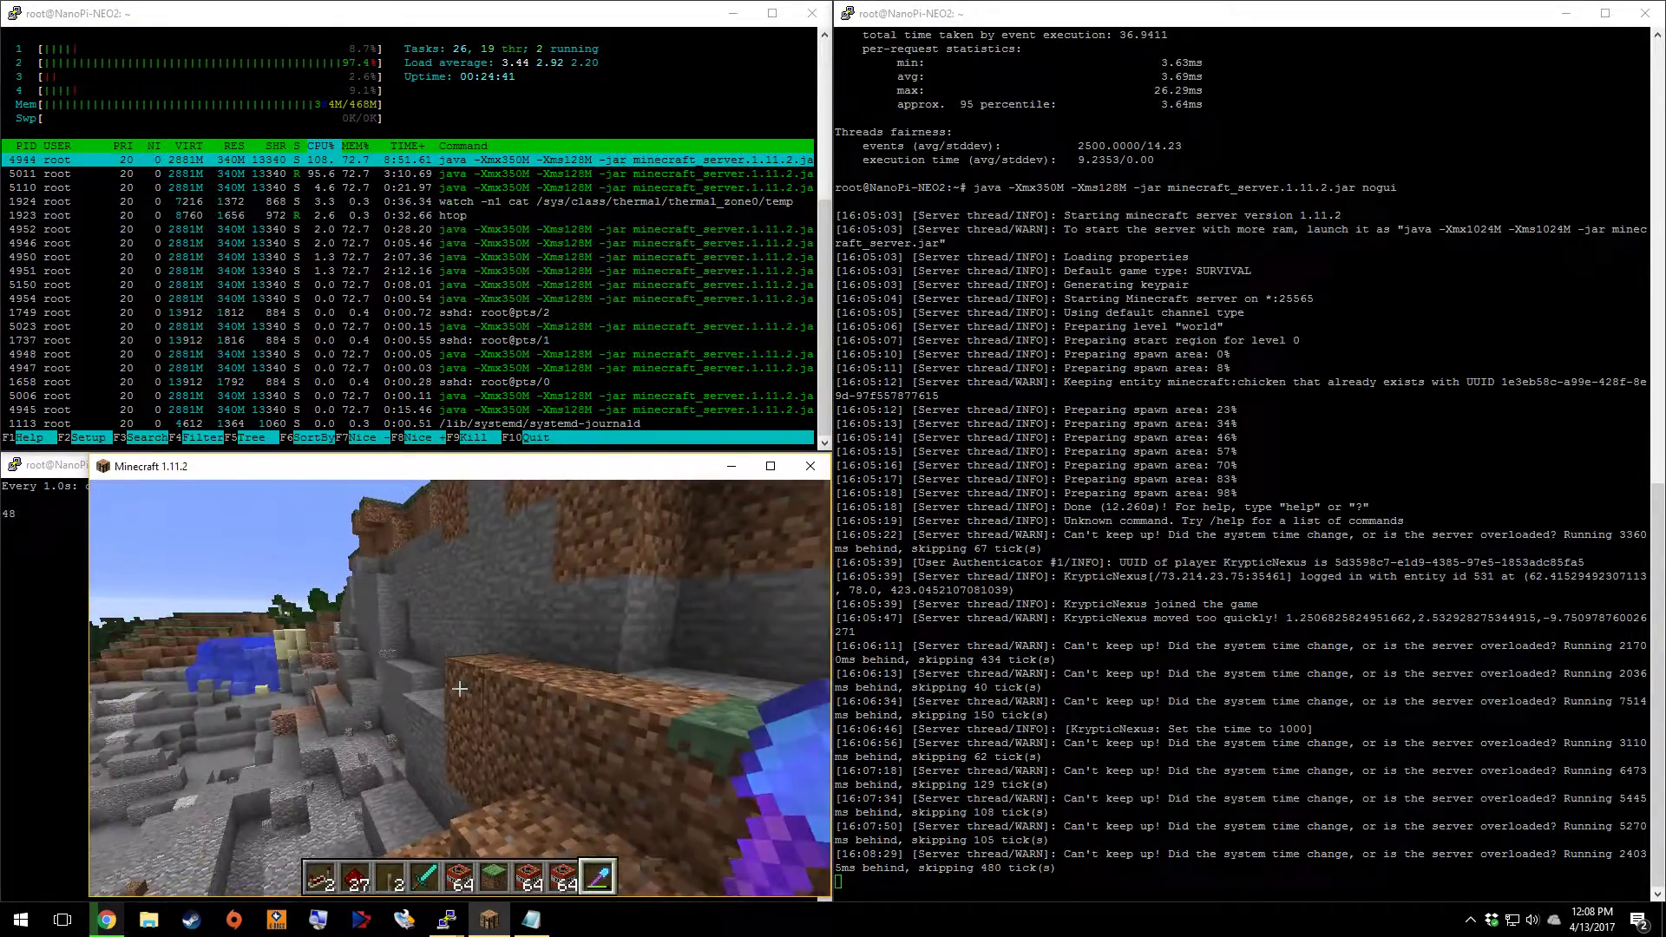
{"action": "key", "text": "slash"}
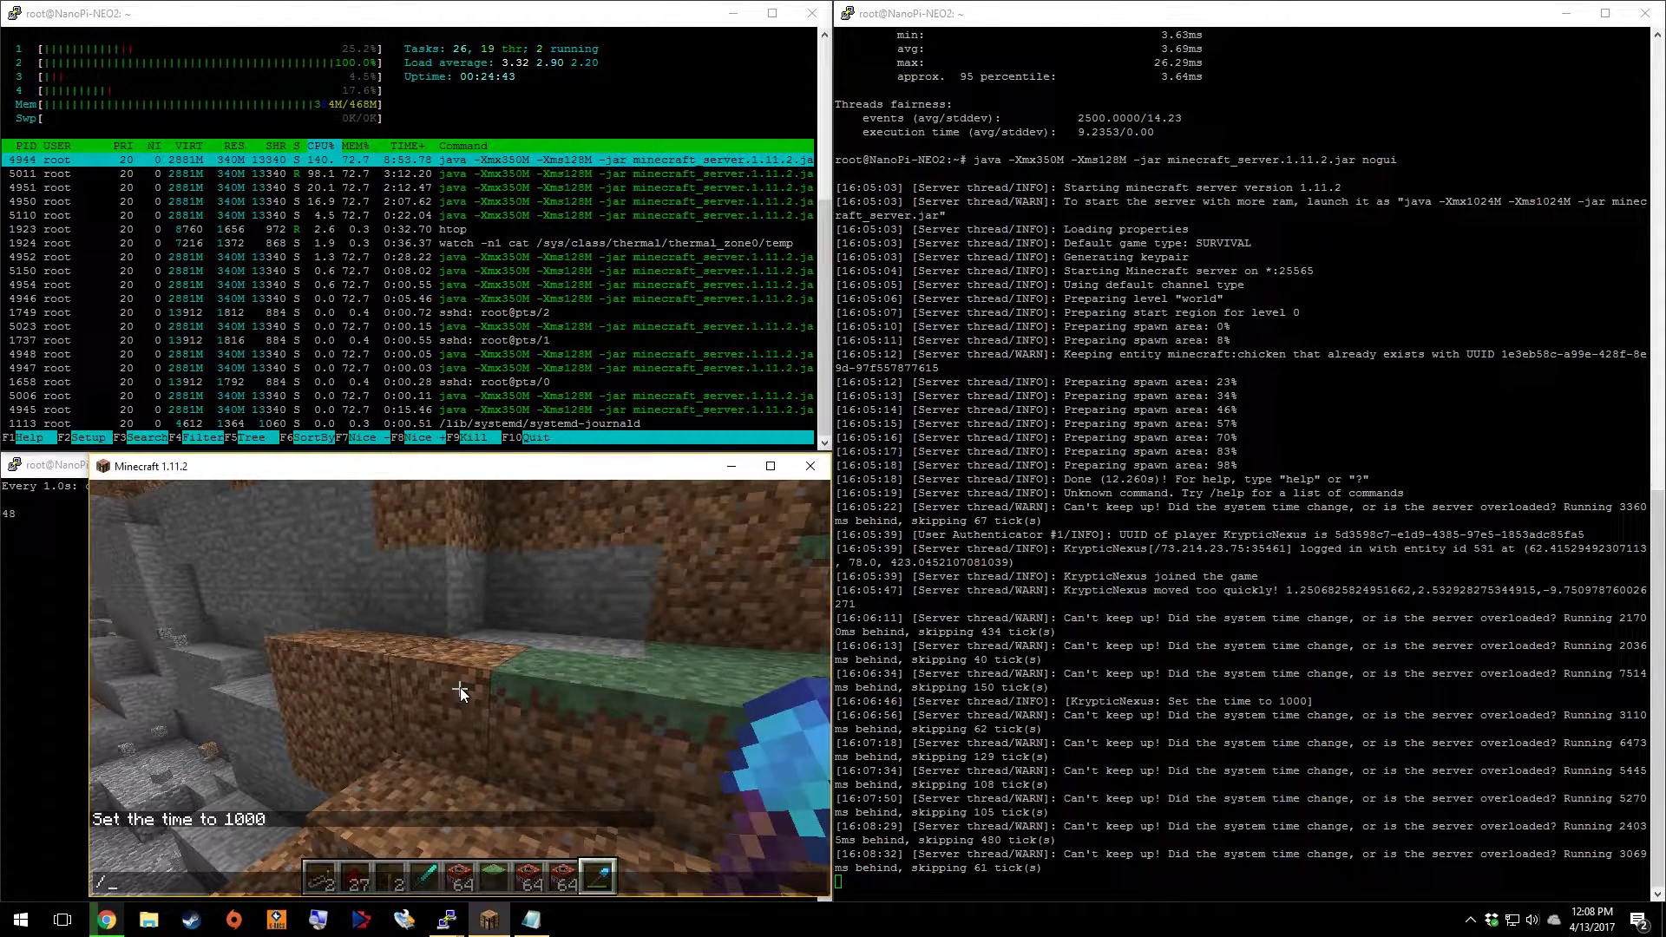
{"action": "type", "text": "time set day"}
{"action": "key", "text": "BackSpace"}
{"action": "key", "text": "BackSpace"}
{"action": "key", "text": "BackSpace"}
{"action": "key", "text": "BackSpace"}
{"action": "key", "text": "BackSpace"}
{"action": "key", "text": "BackSpace"}
{"action": "key", "text": "BackSpace"}
{"action": "key", "text": "BackSpace"}
{"action": "key", "text": "BackSpace"}
{"action": "key", "text": "BackSpace"}
{"action": "key", "text": "BackSpace"}
{"action": "key", "text": "BackSpace"}
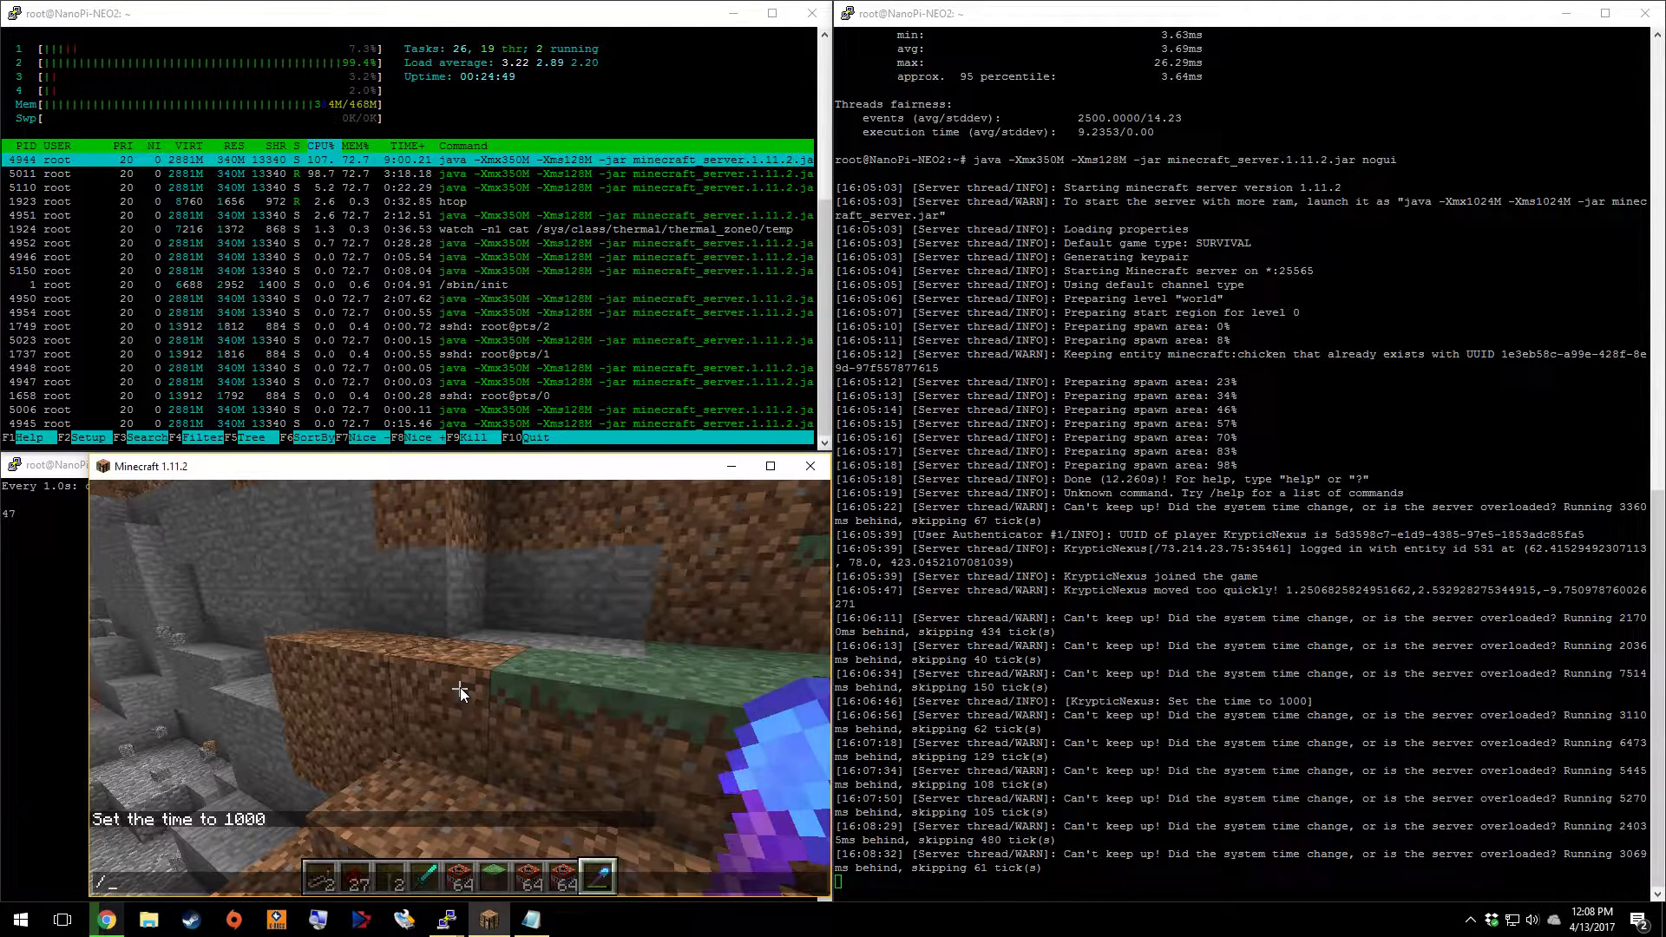
Switch your own game mode to Survival with the /gamemode command and dig a trench through the grassy dirt with the Diamond Shovel
{"action": "type", "text": "ode s"}
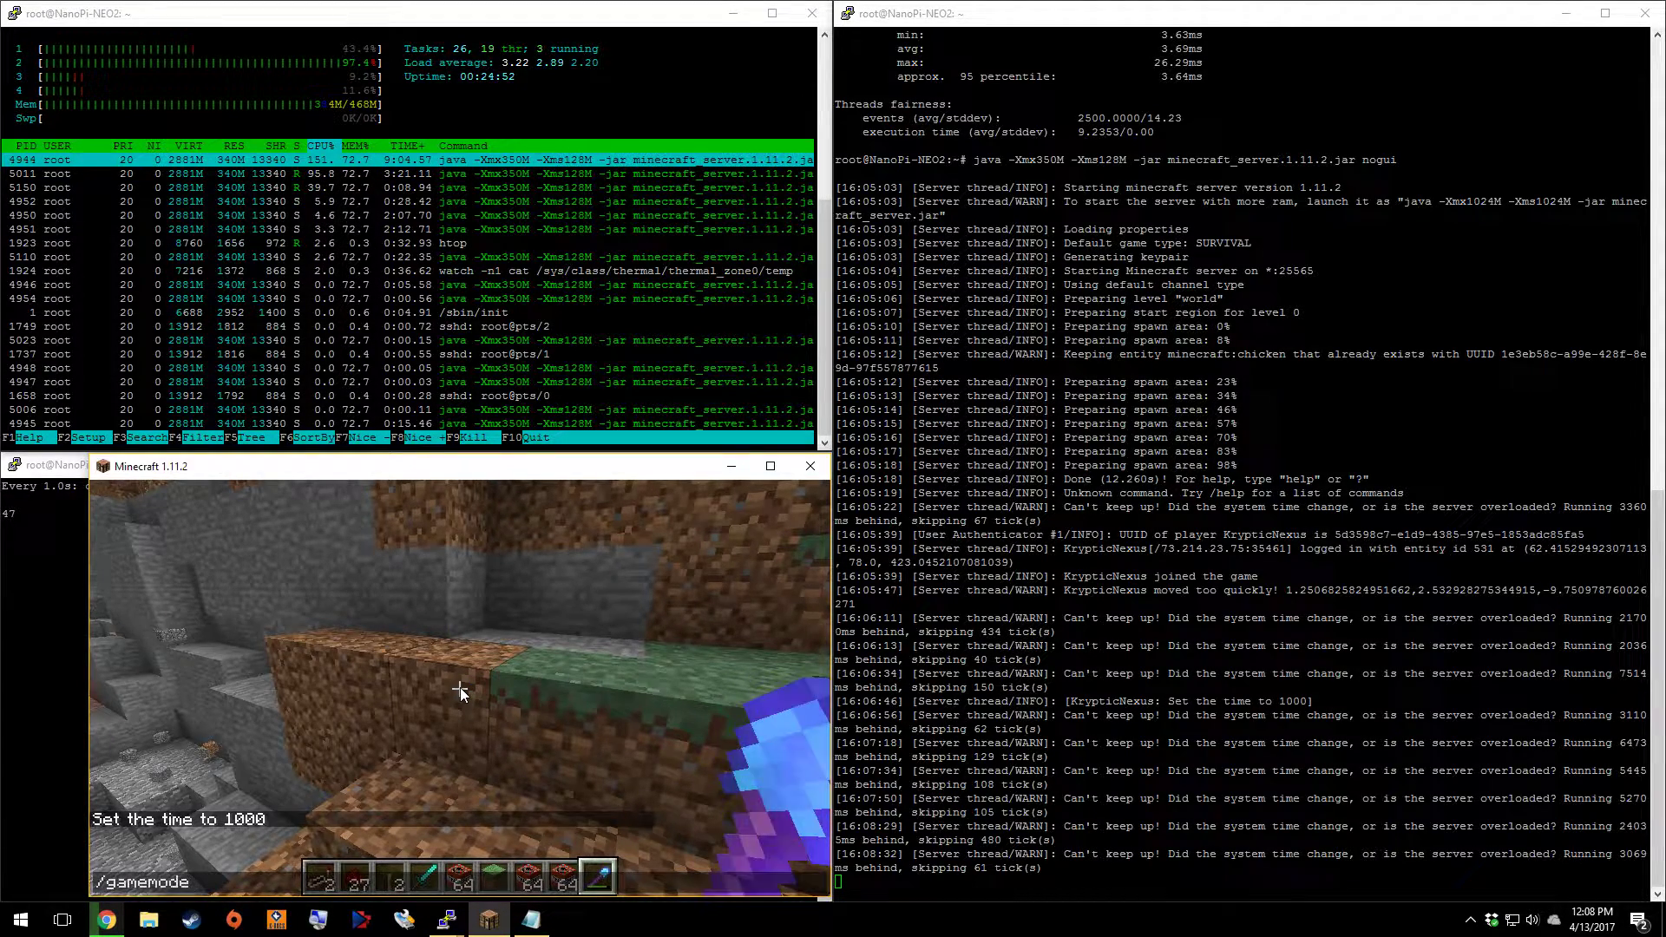
{"action": "key", "text": "Return"}
{"action": "key", "text": "w"}
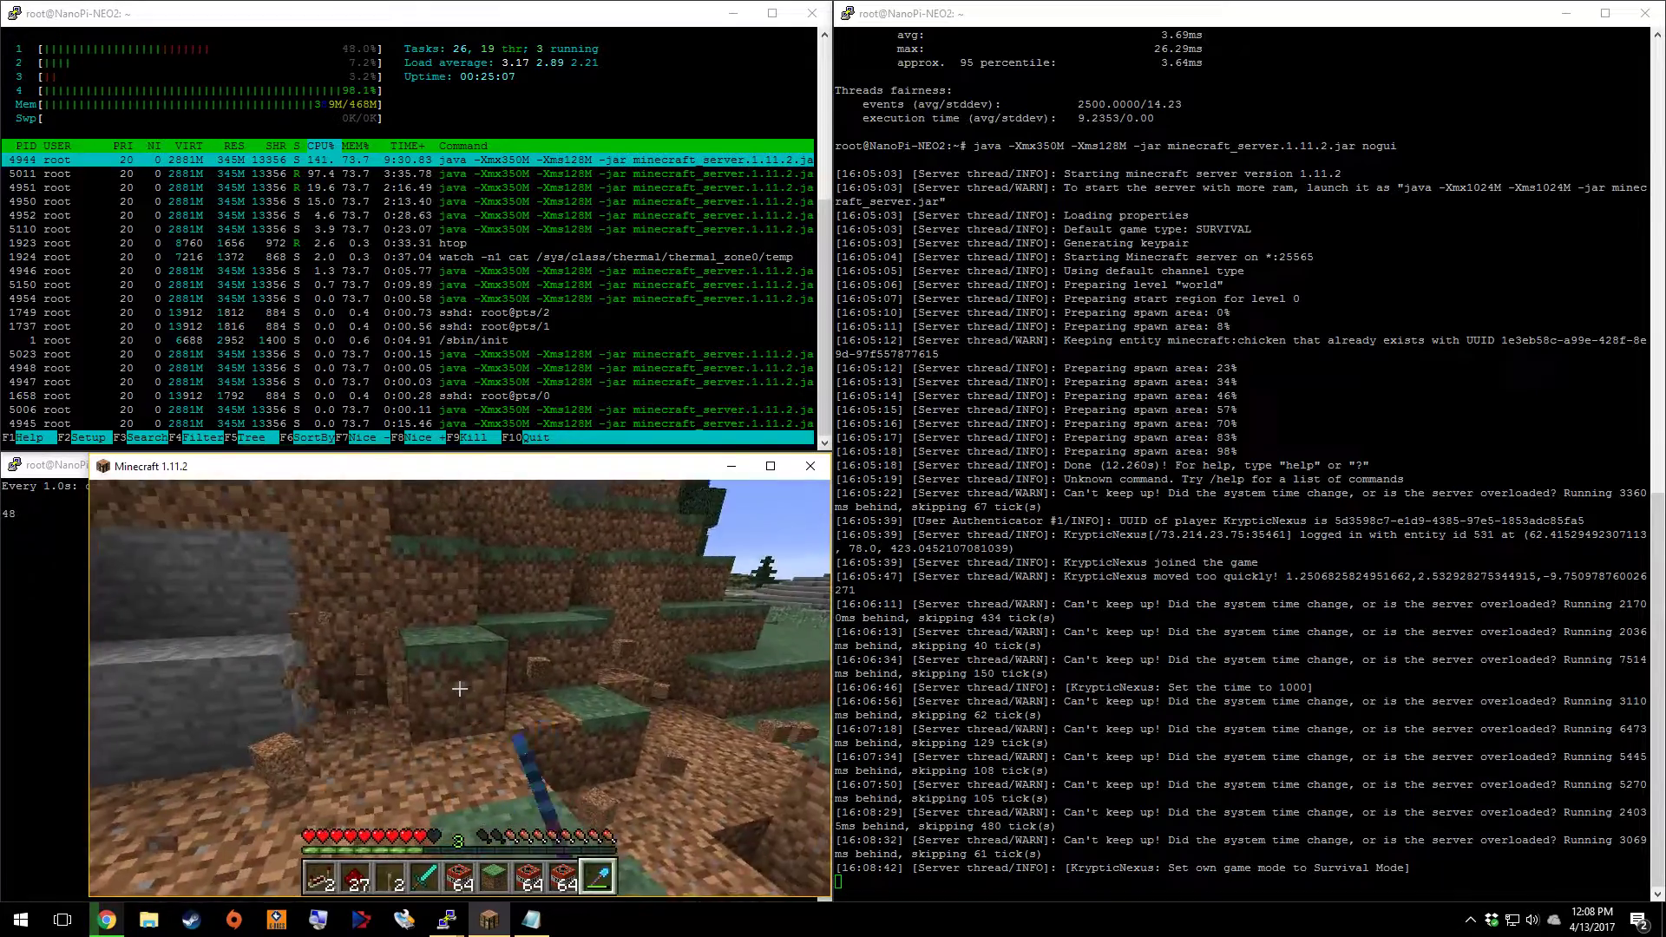
{"action": "left_click", "coordinate": [459, 688]}
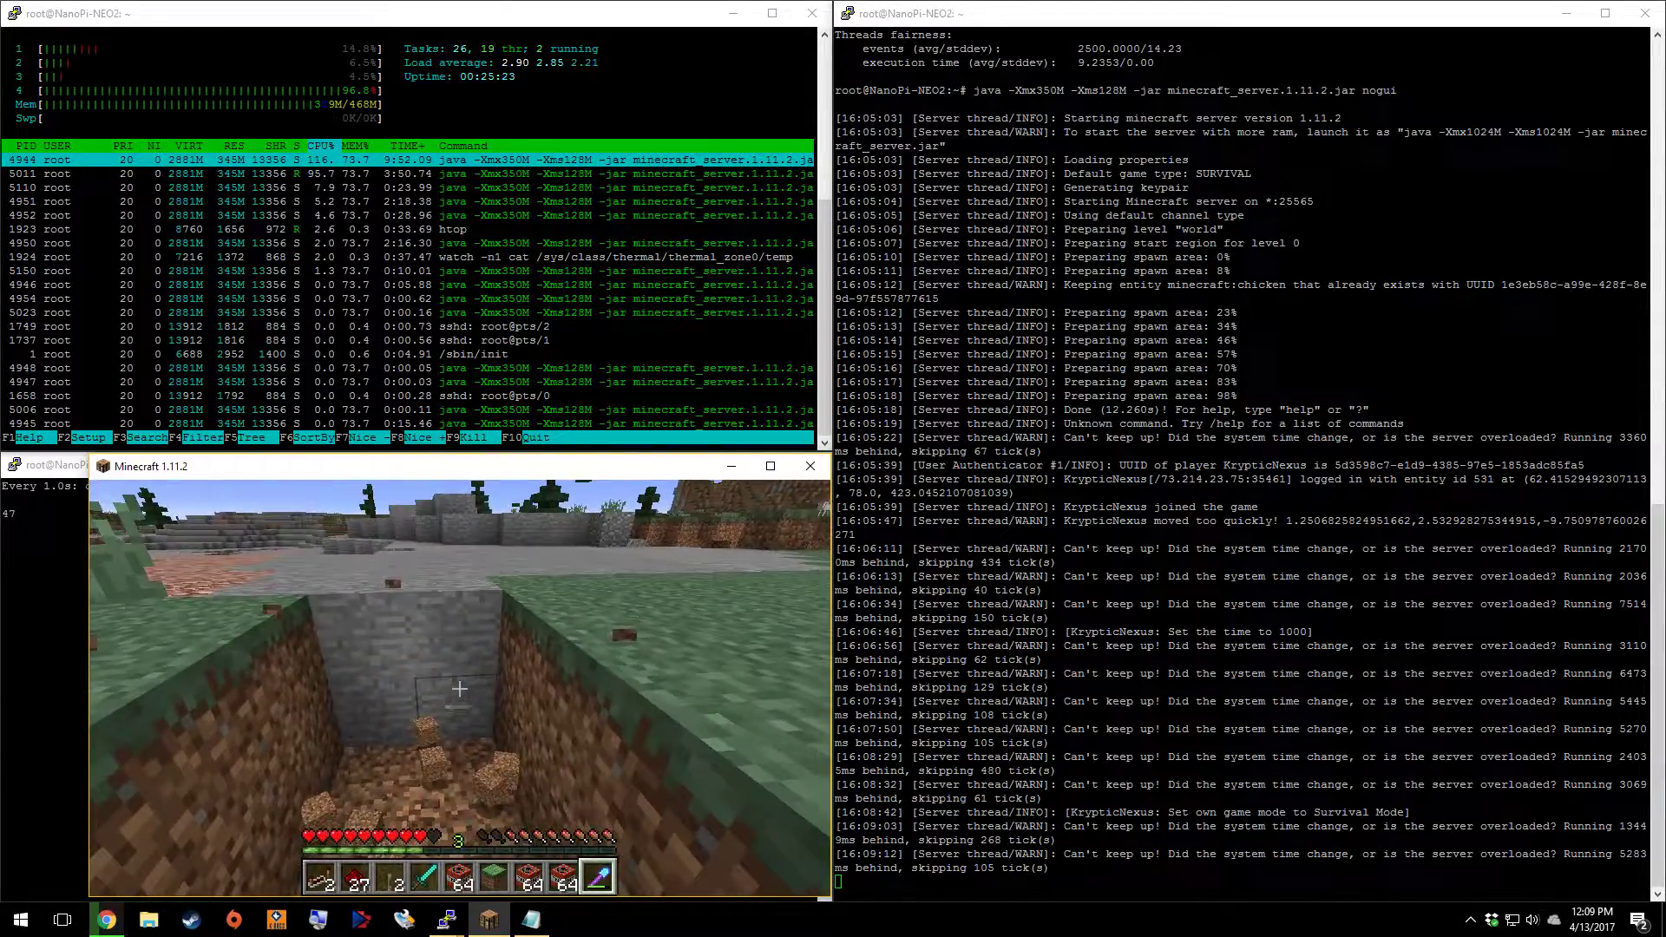
{"action": "left_click", "coordinate": [459, 689]}
{"action": "key", "text": "s"}
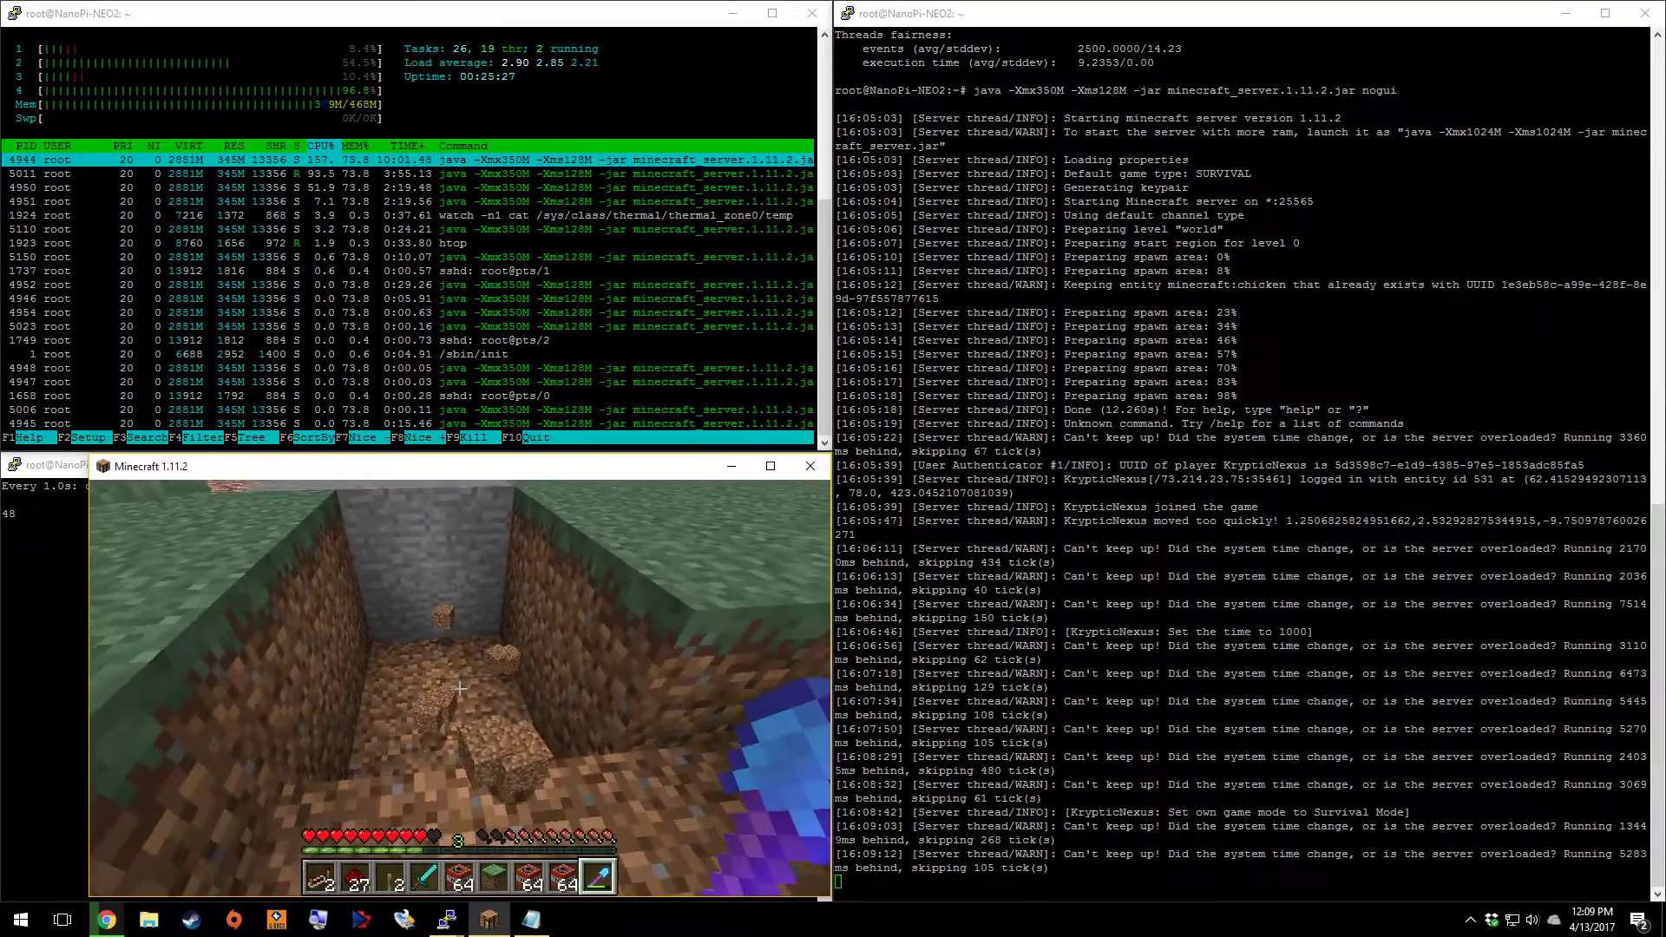
{"action": "key", "text": "s"}
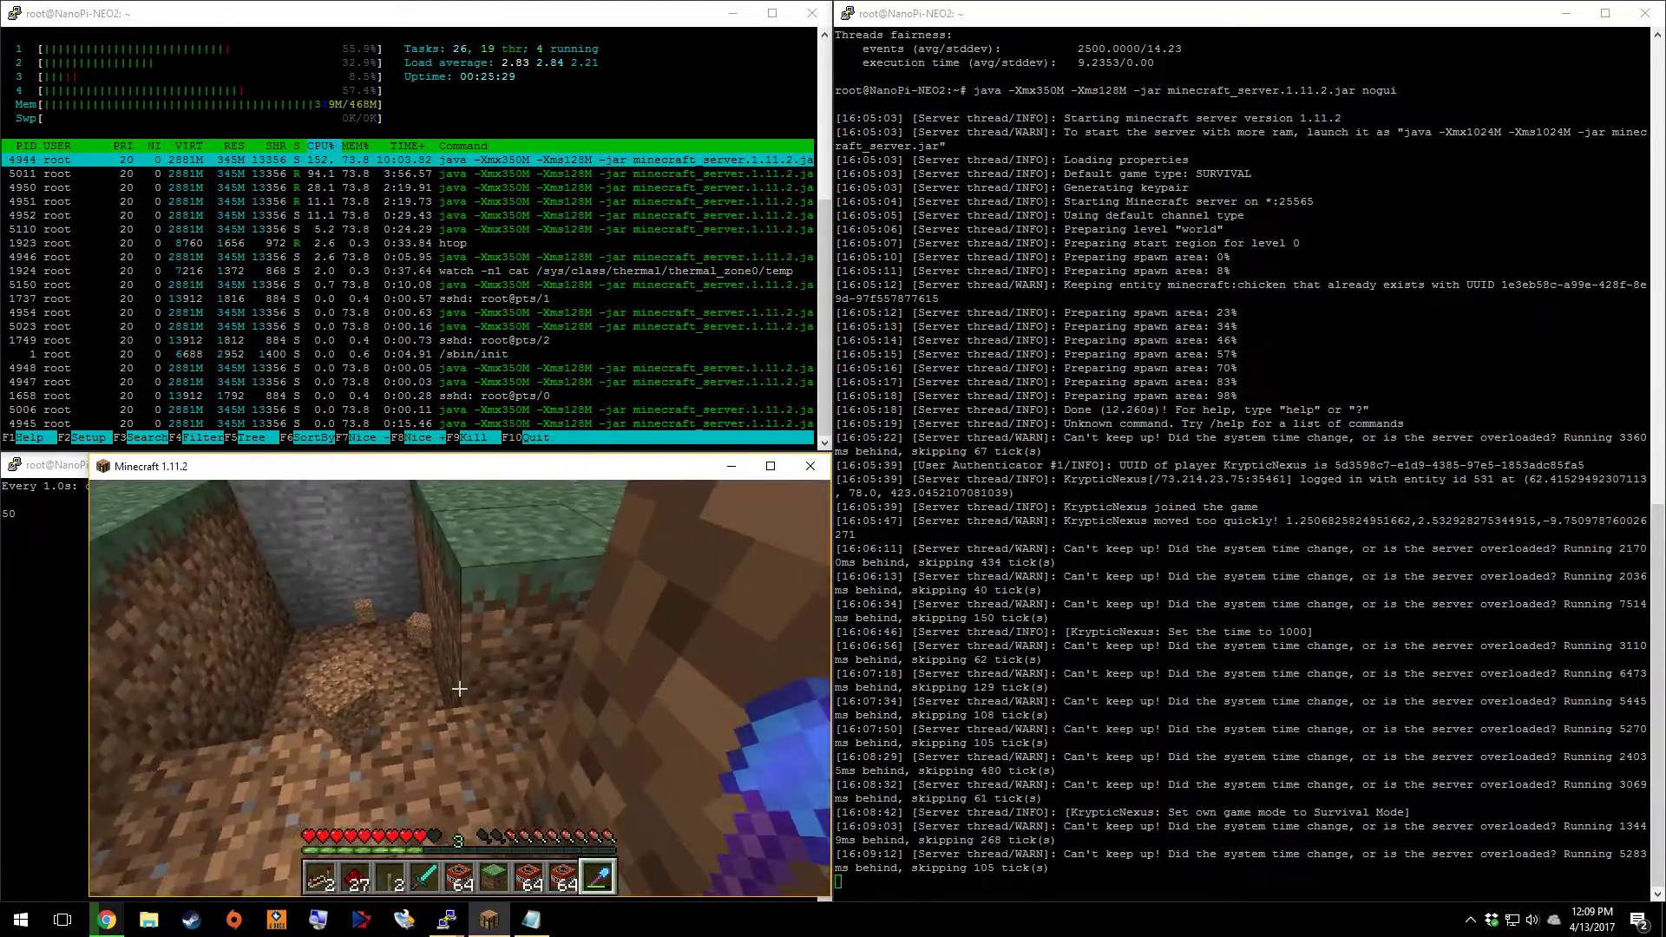
{"action": "key", "text": "w"}
{"action": "key", "text": "space"}
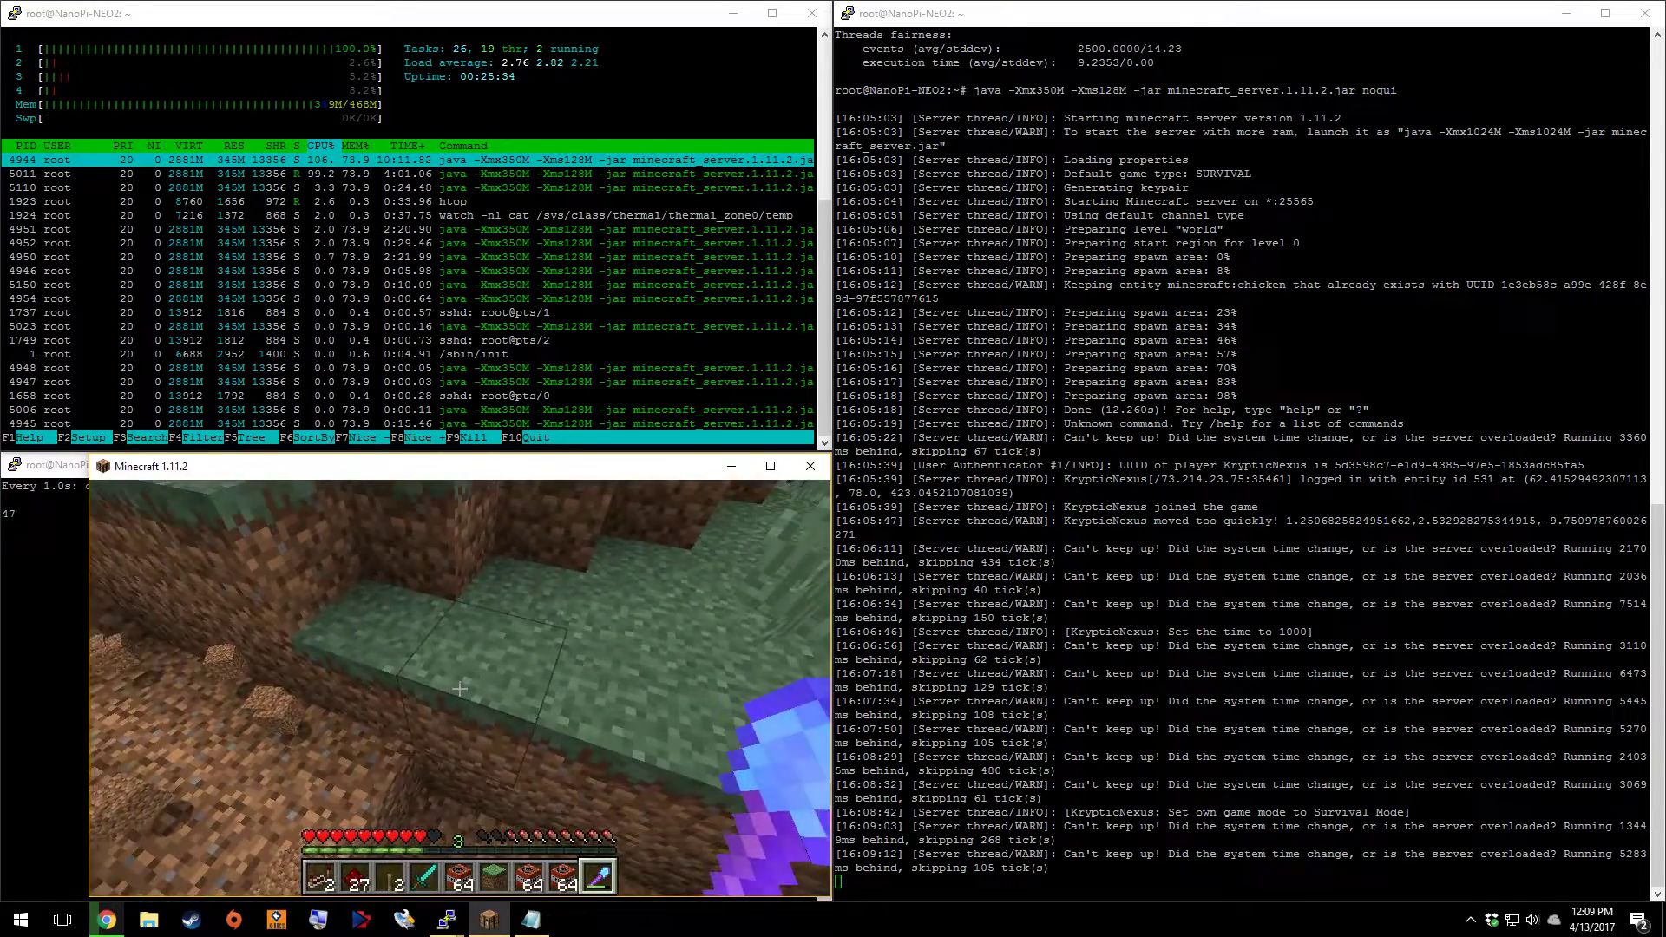
{"action": "left_click", "coordinate": [460, 688]}
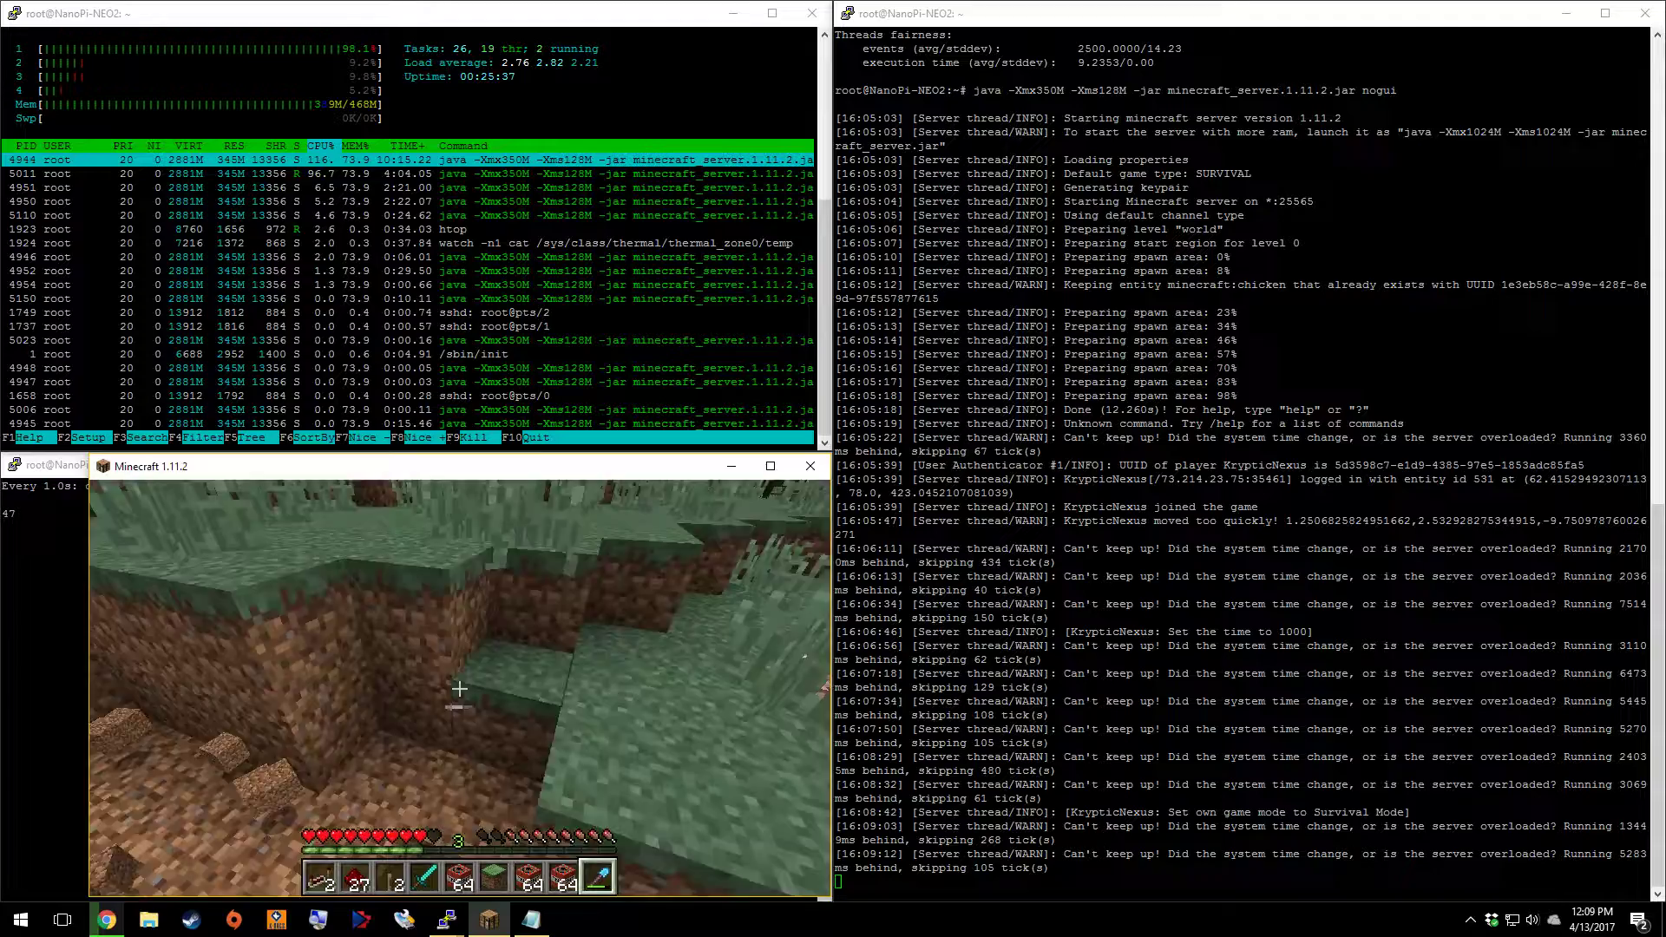
Switch the game mode to Creative with "/gamemode 1", and return it to Survival with "/gamemode 0"
{"action": "type", "text": "/gamemode "}
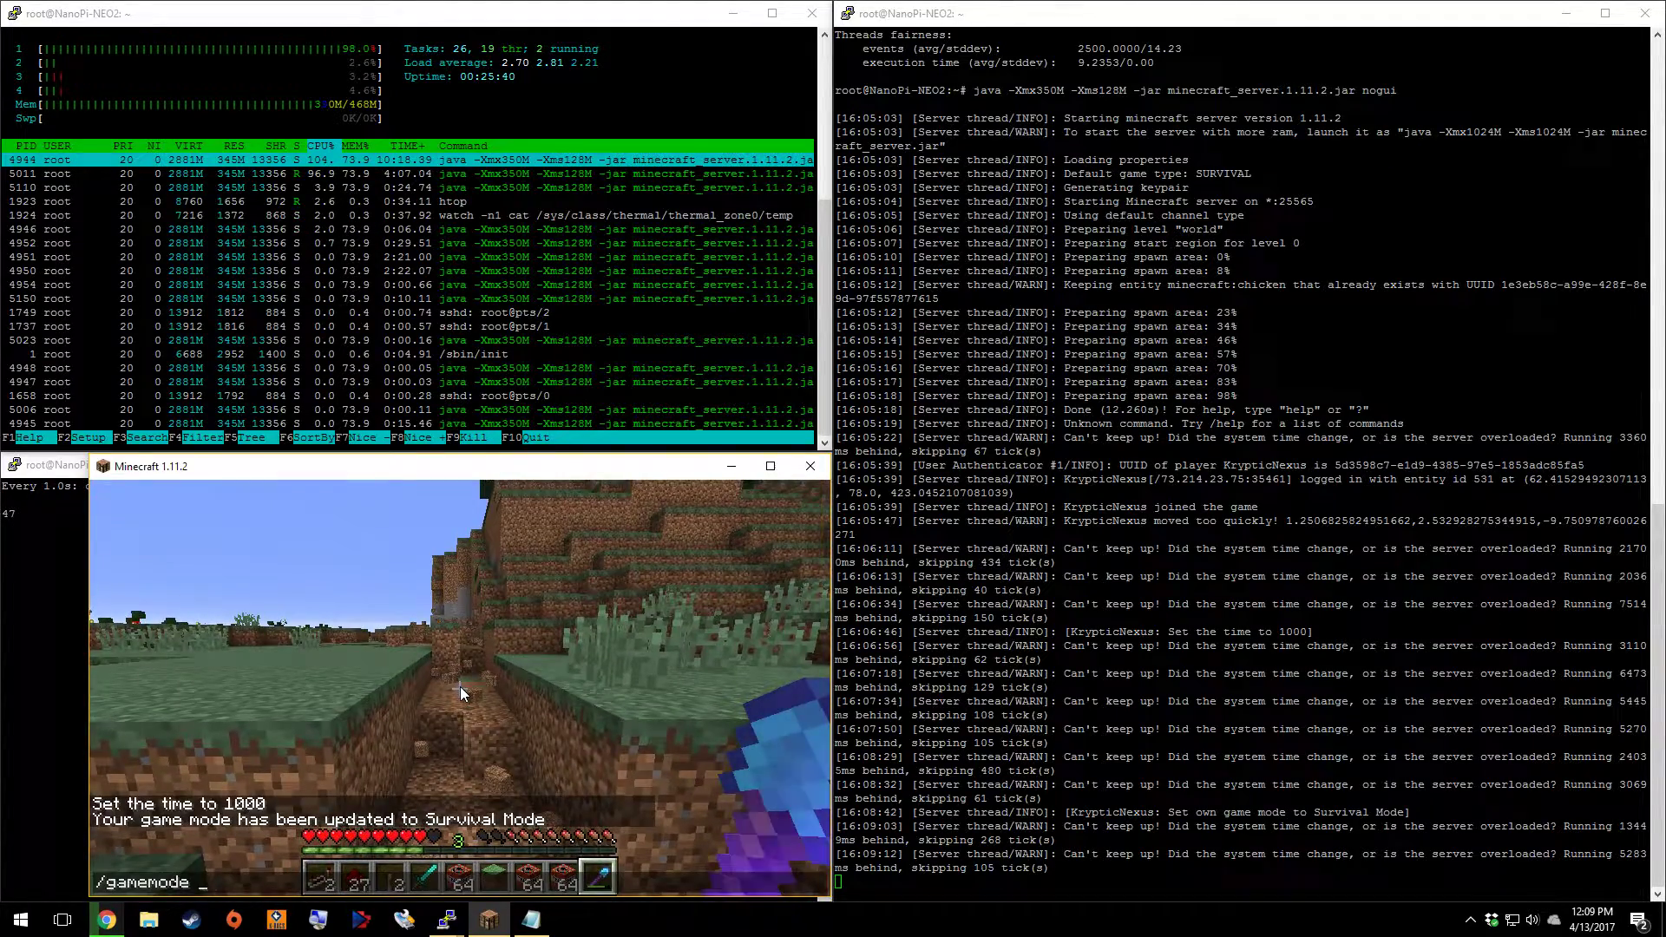
{"action": "type", "text": "1"}
{"action": "key", "text": "Return"}
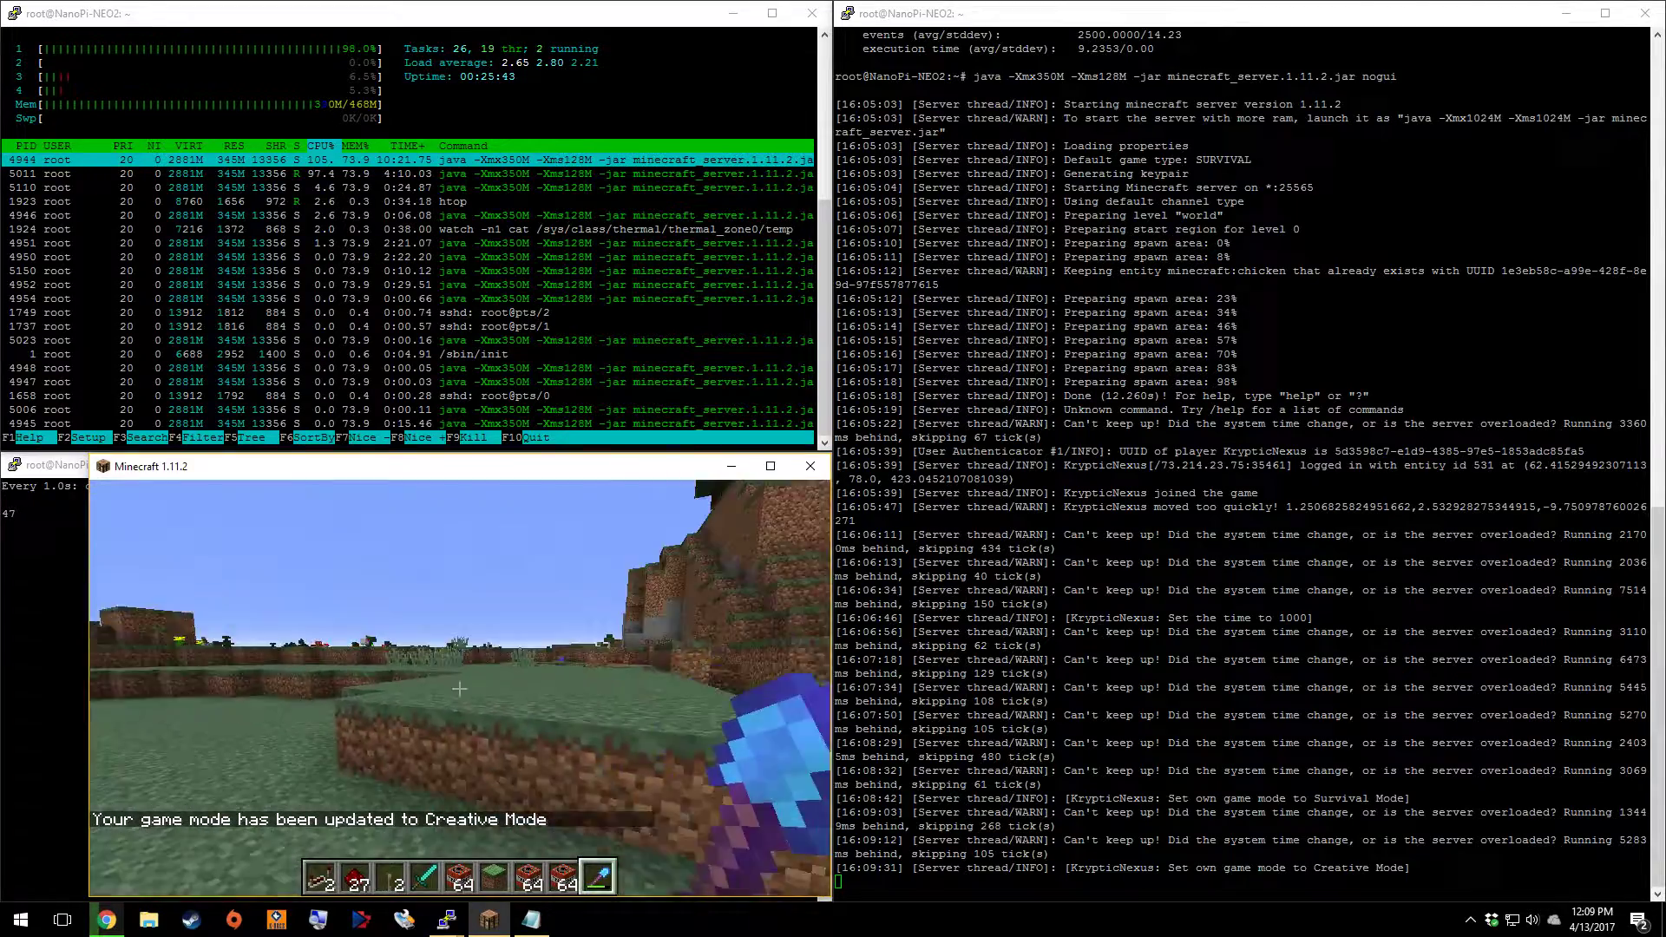
{"action": "key", "text": "slash"}
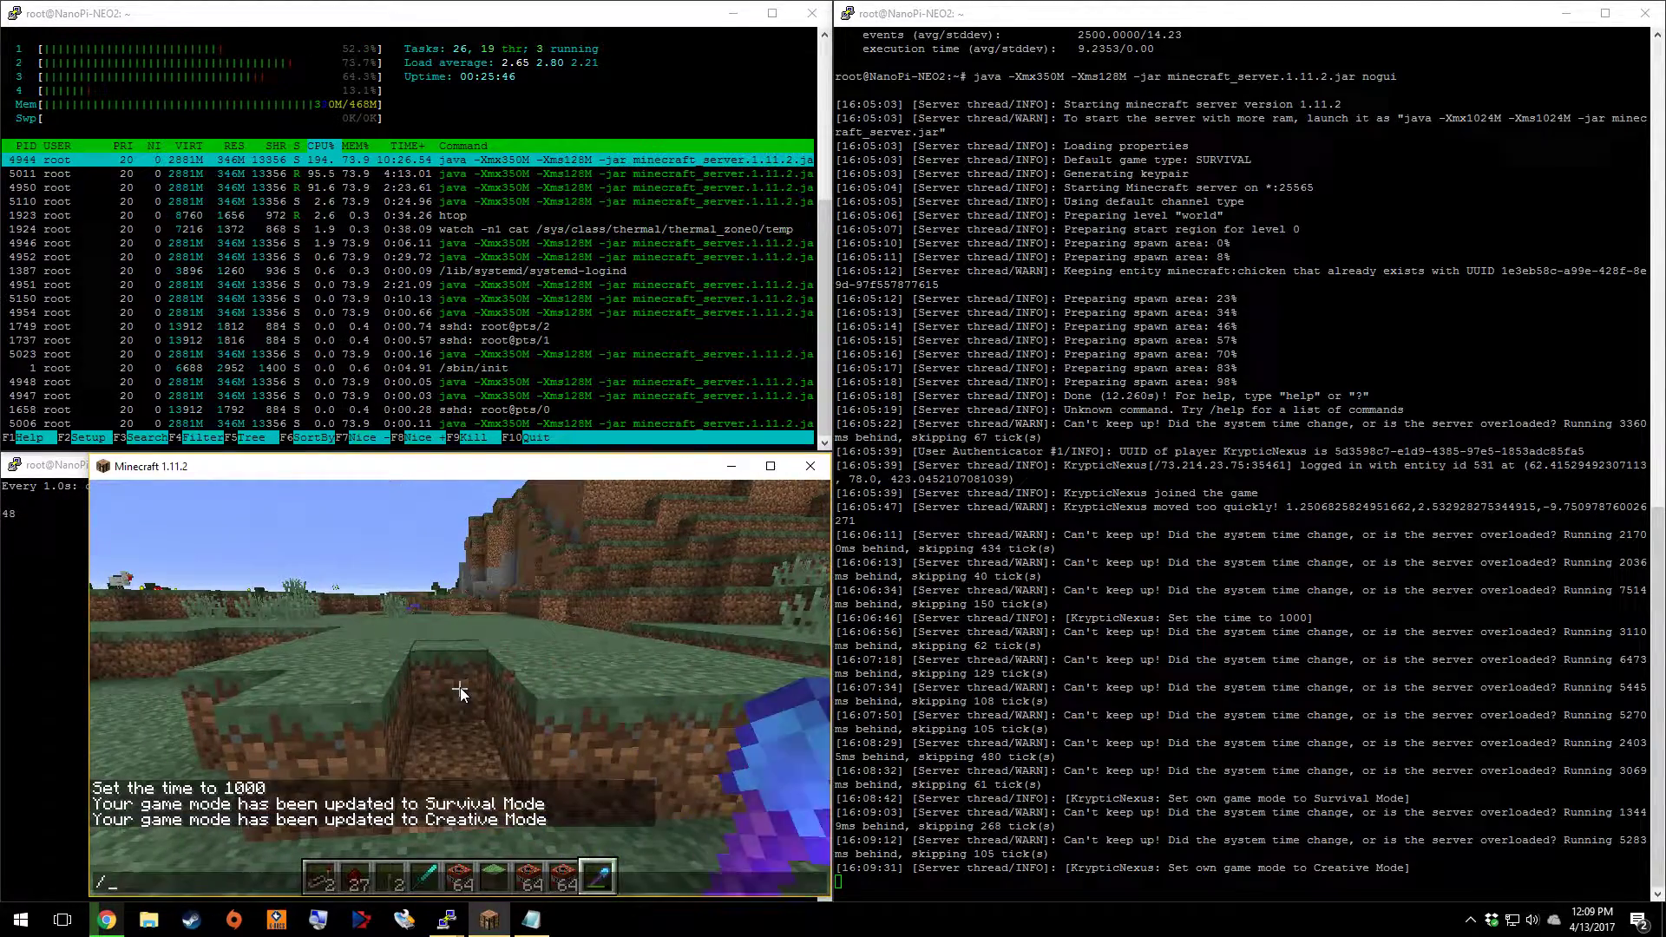
{"action": "type", "text": "gamemode 0"}
{"action": "key", "text": "Return"}
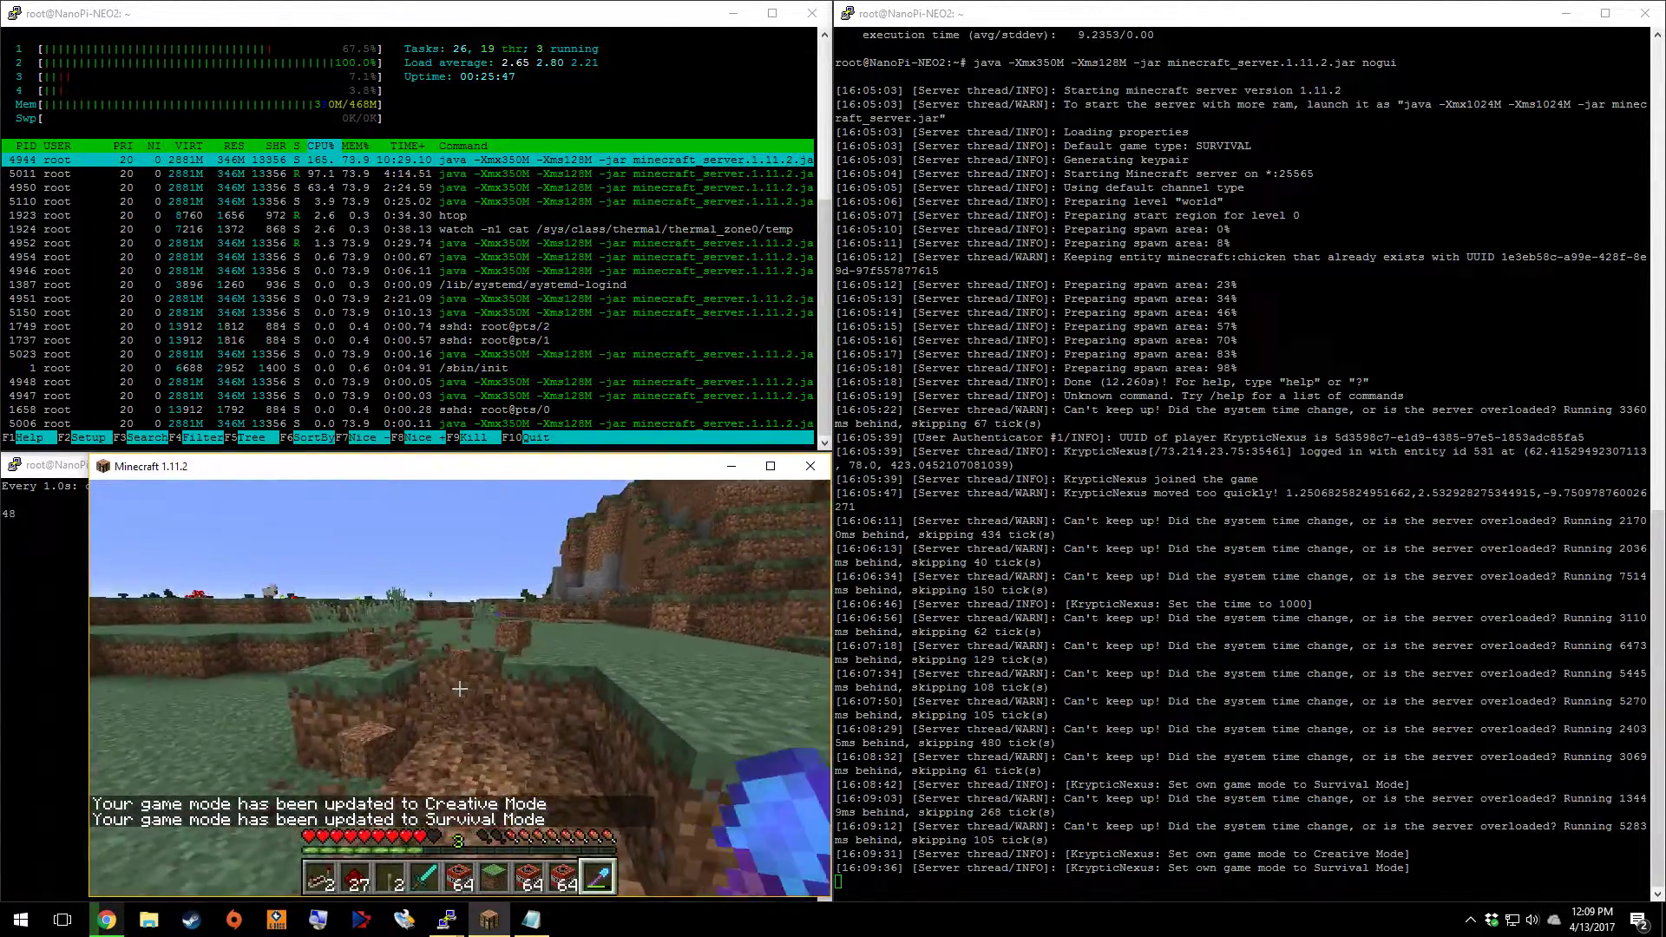
Dig out more dirt and grass blocks with the Diamond Shovel while moving across the grassy field in Survival mode
{"action": "left_click", "coordinate": [460, 689]}
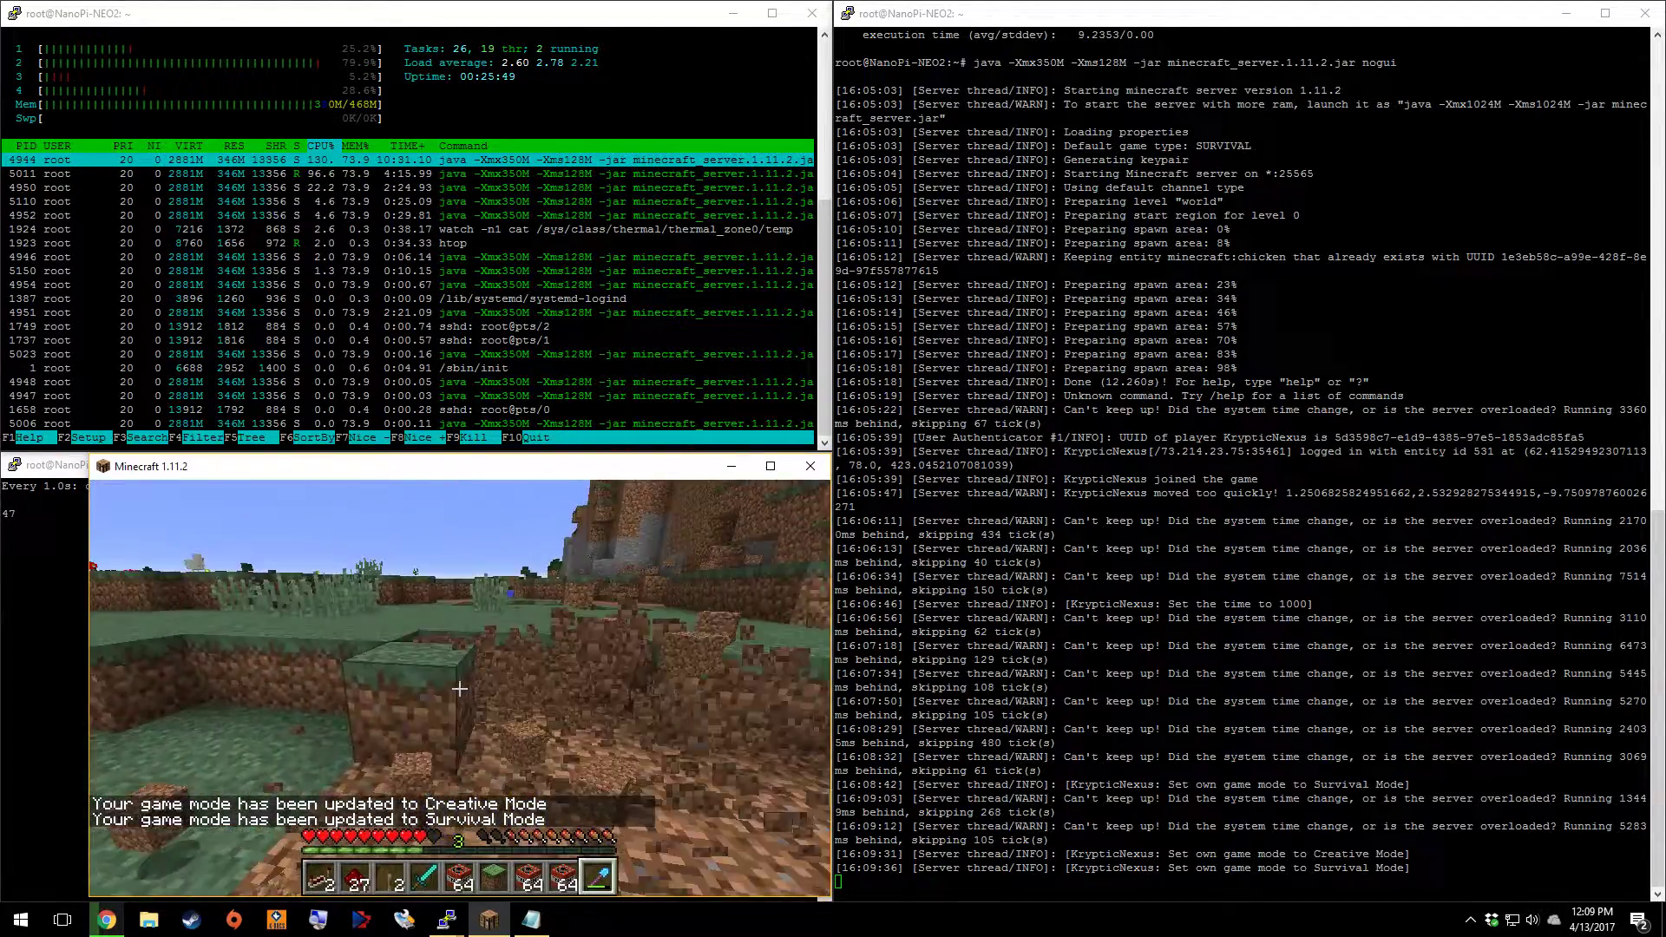
{"action": "left_click", "coordinate": [460, 689]}
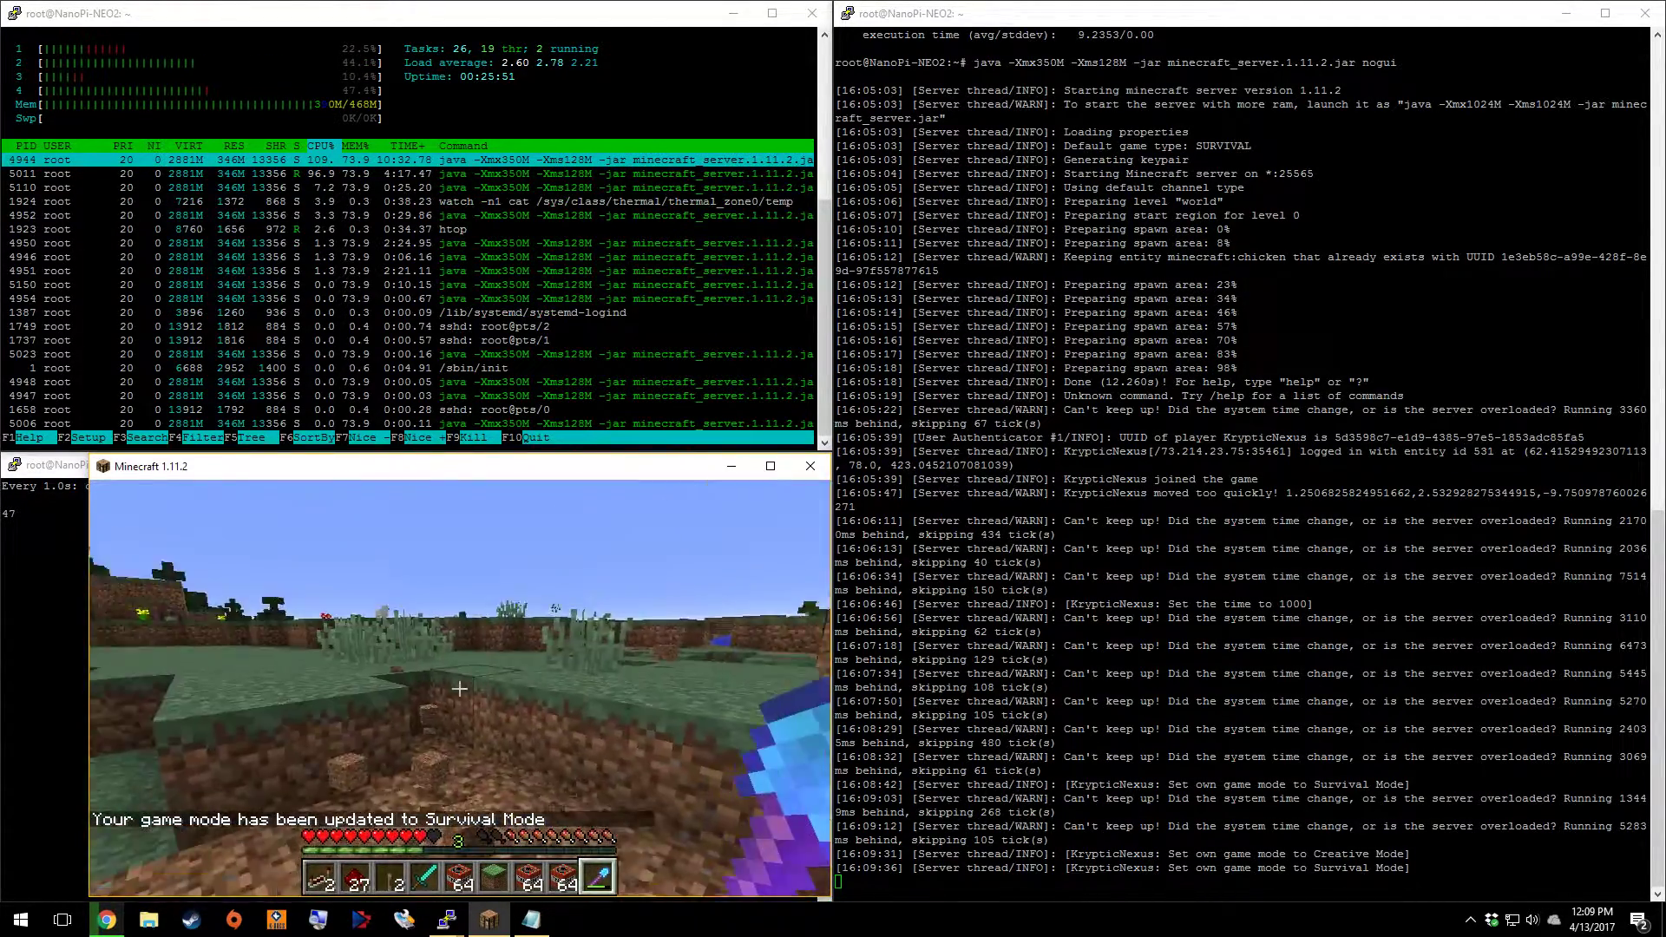
{"action": "key", "text": "w"}
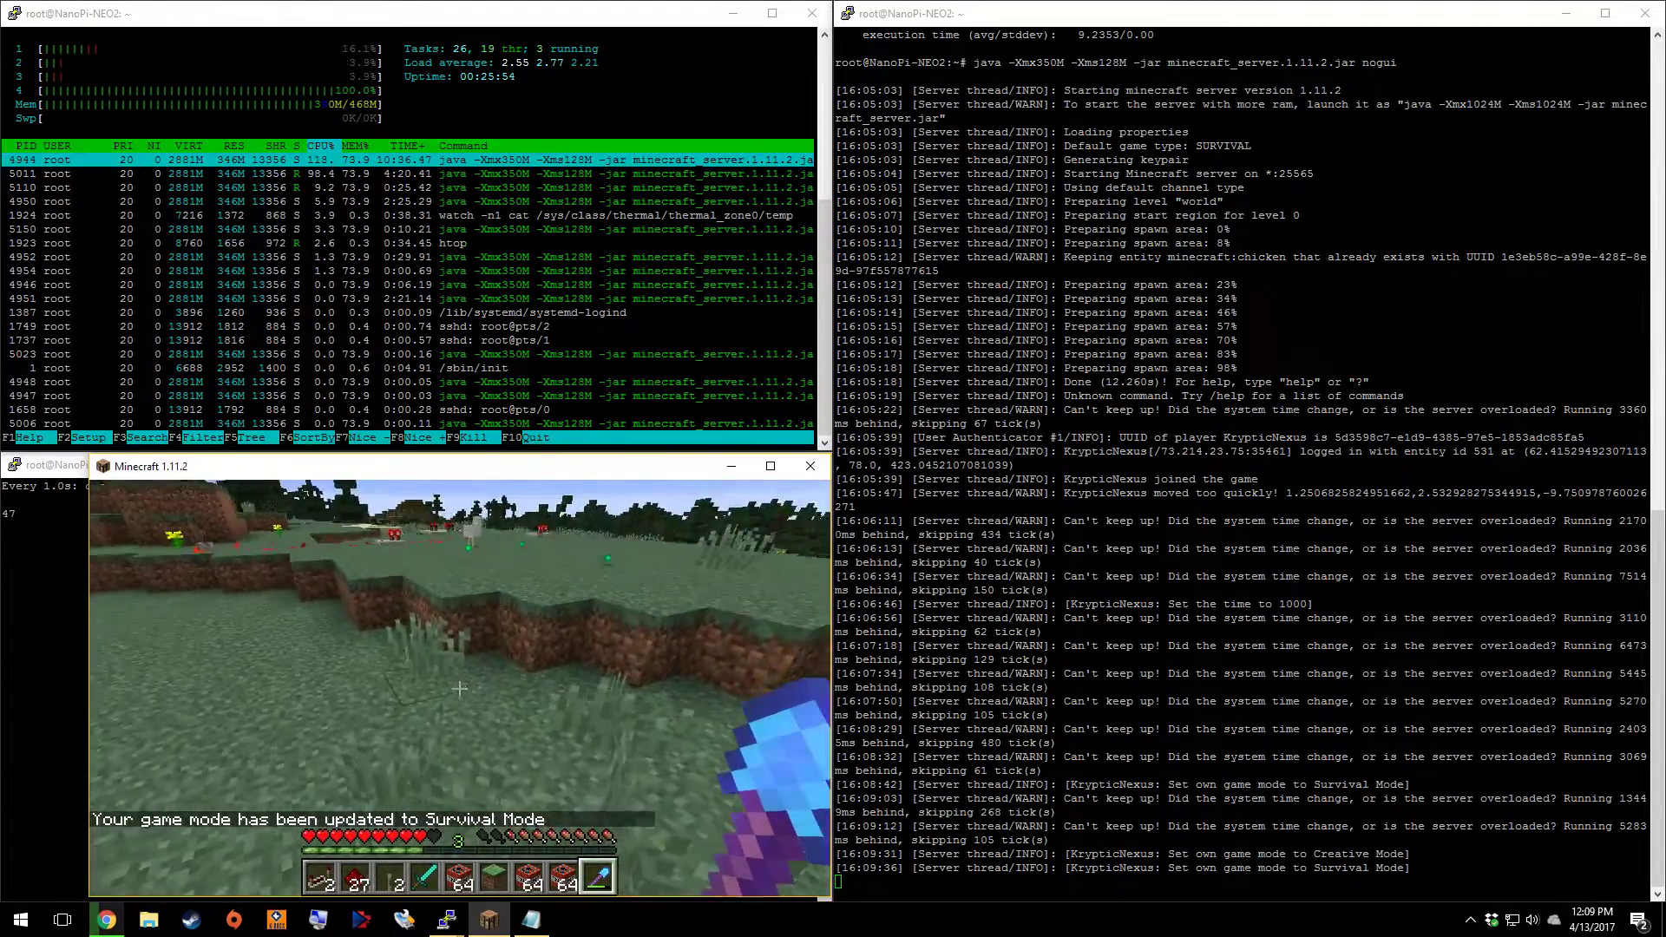
{"action": "key", "text": "w"}
{"action": "left_click", "coordinate": [460, 689]}
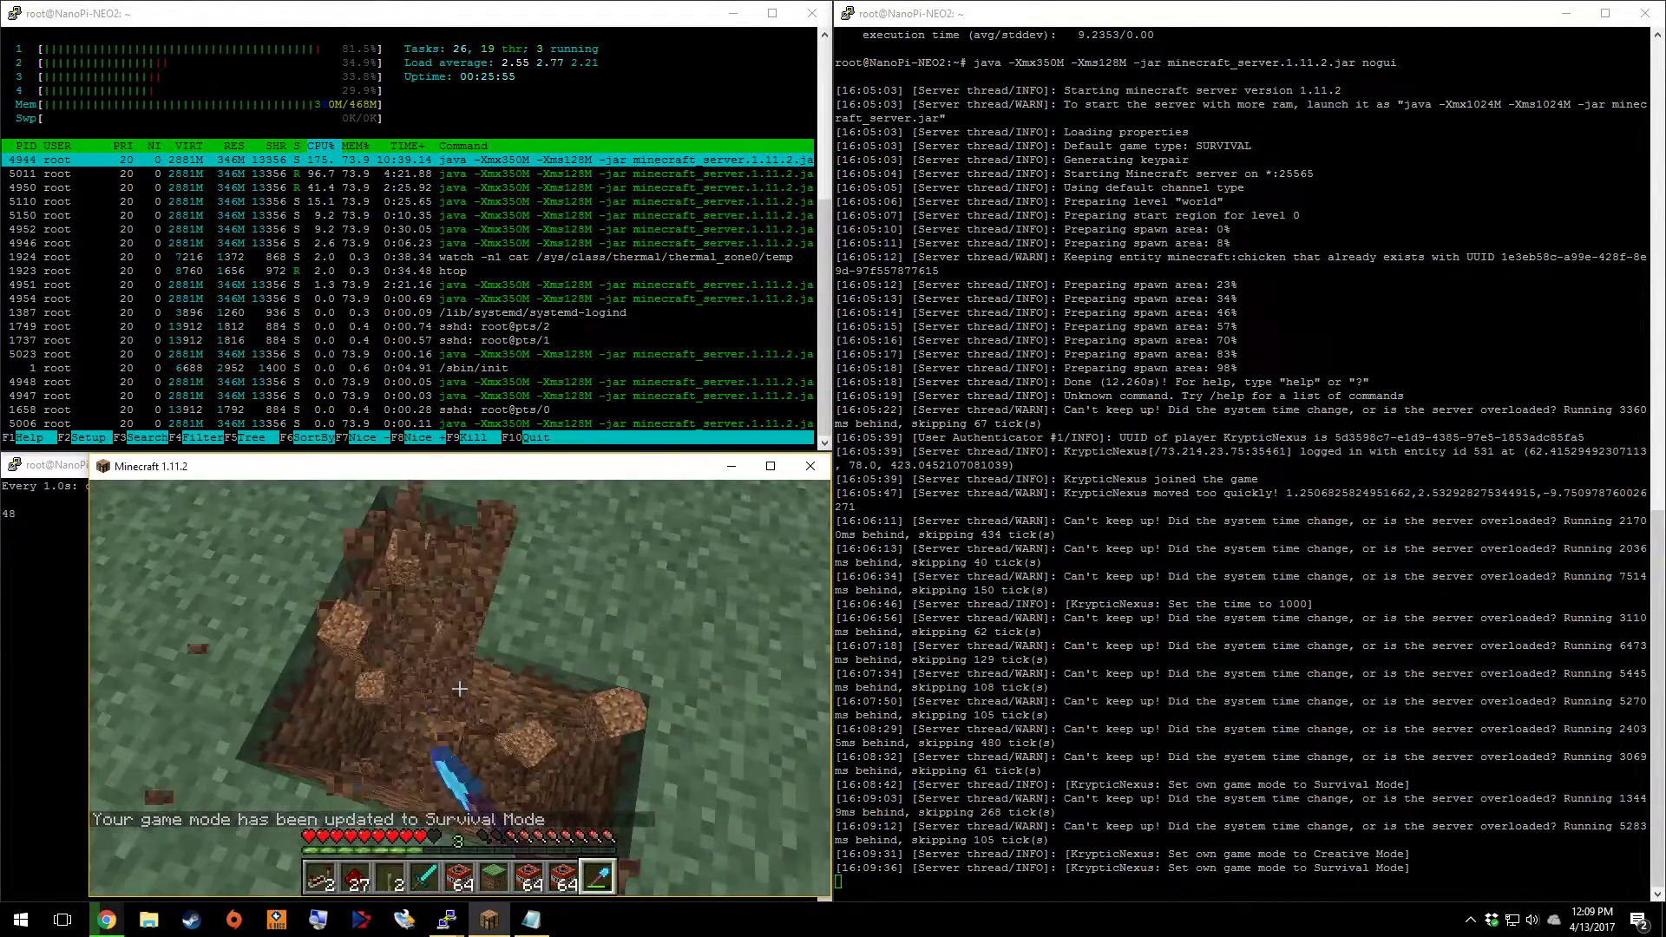
Dig the shaft down to the stone, fill it with TNT, and stack more TNT blocks above the grass
{"action": "left_click", "coordinate": [460, 689]}
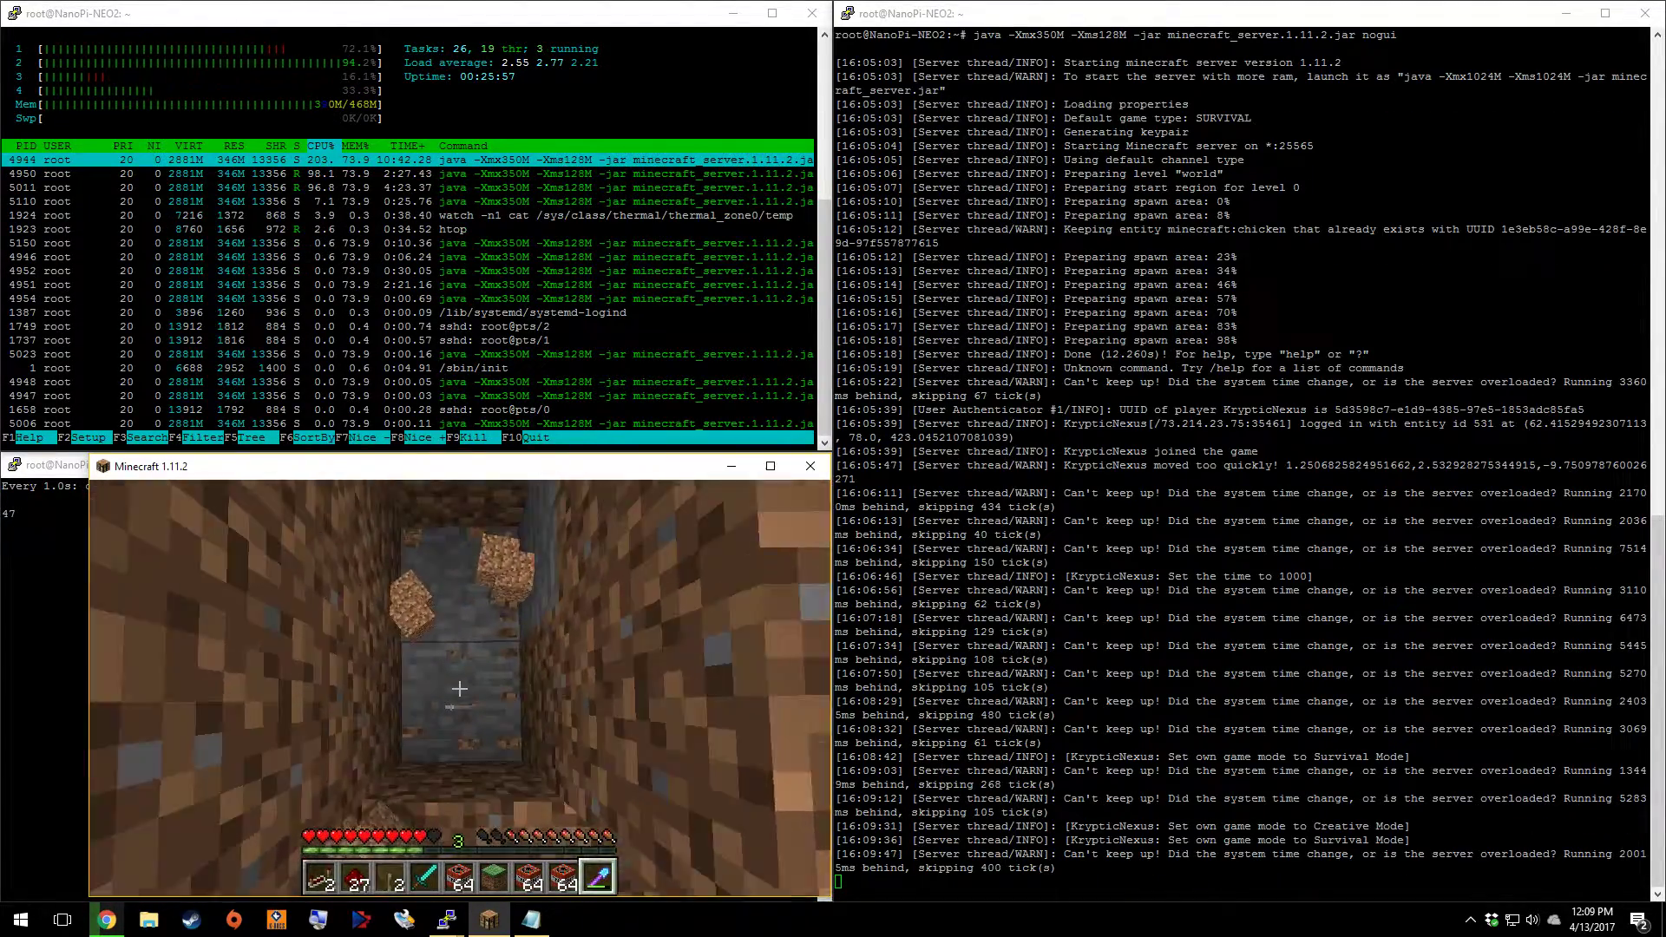
{"action": "key", "text": "7"}
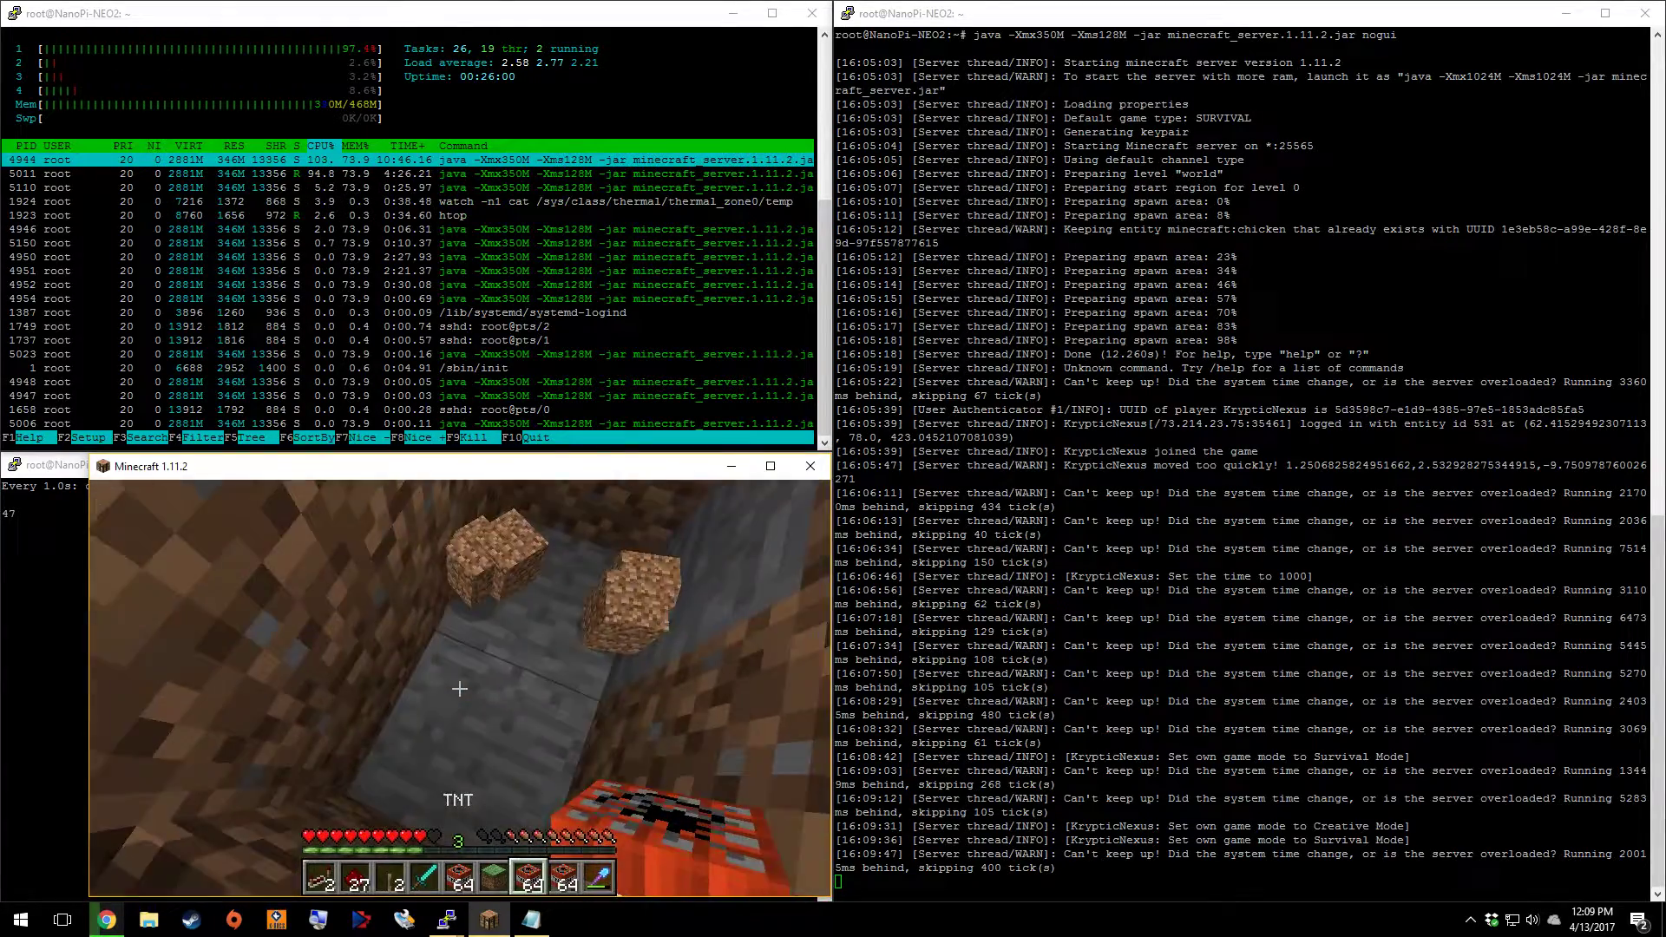
{"action": "right_click", "coordinate": [459, 688]}
{"action": "right_click", "coordinate": [460, 688]}
{"action": "right_click", "coordinate": [459, 688]}
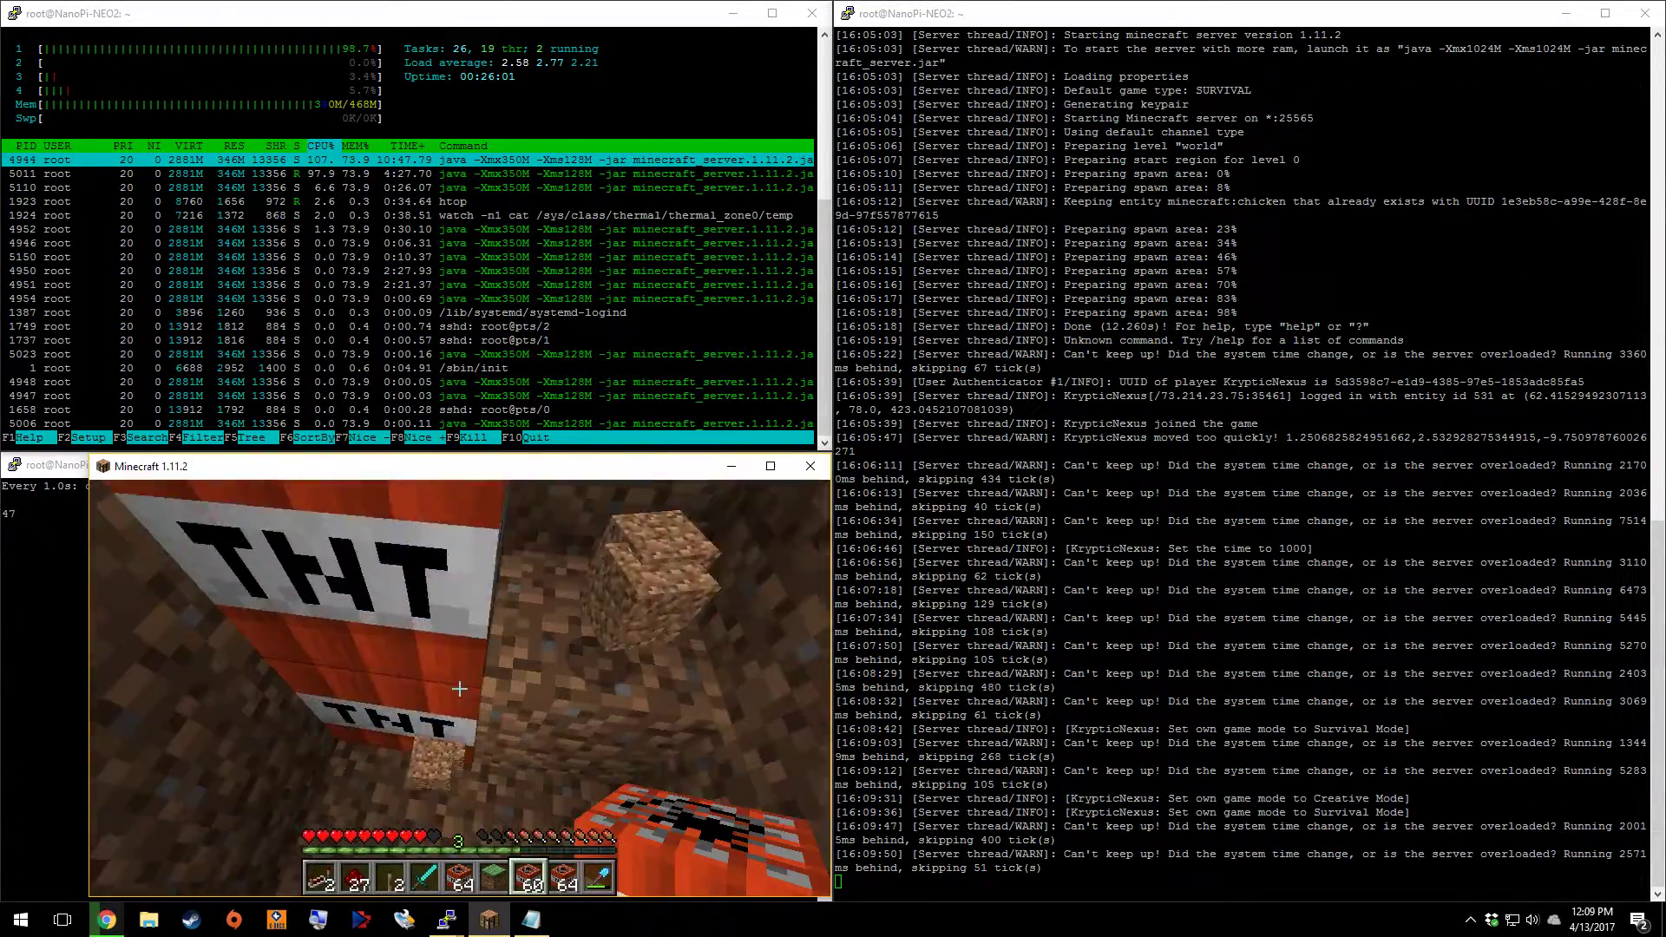
{"action": "right_click", "coordinate": [460, 688]}
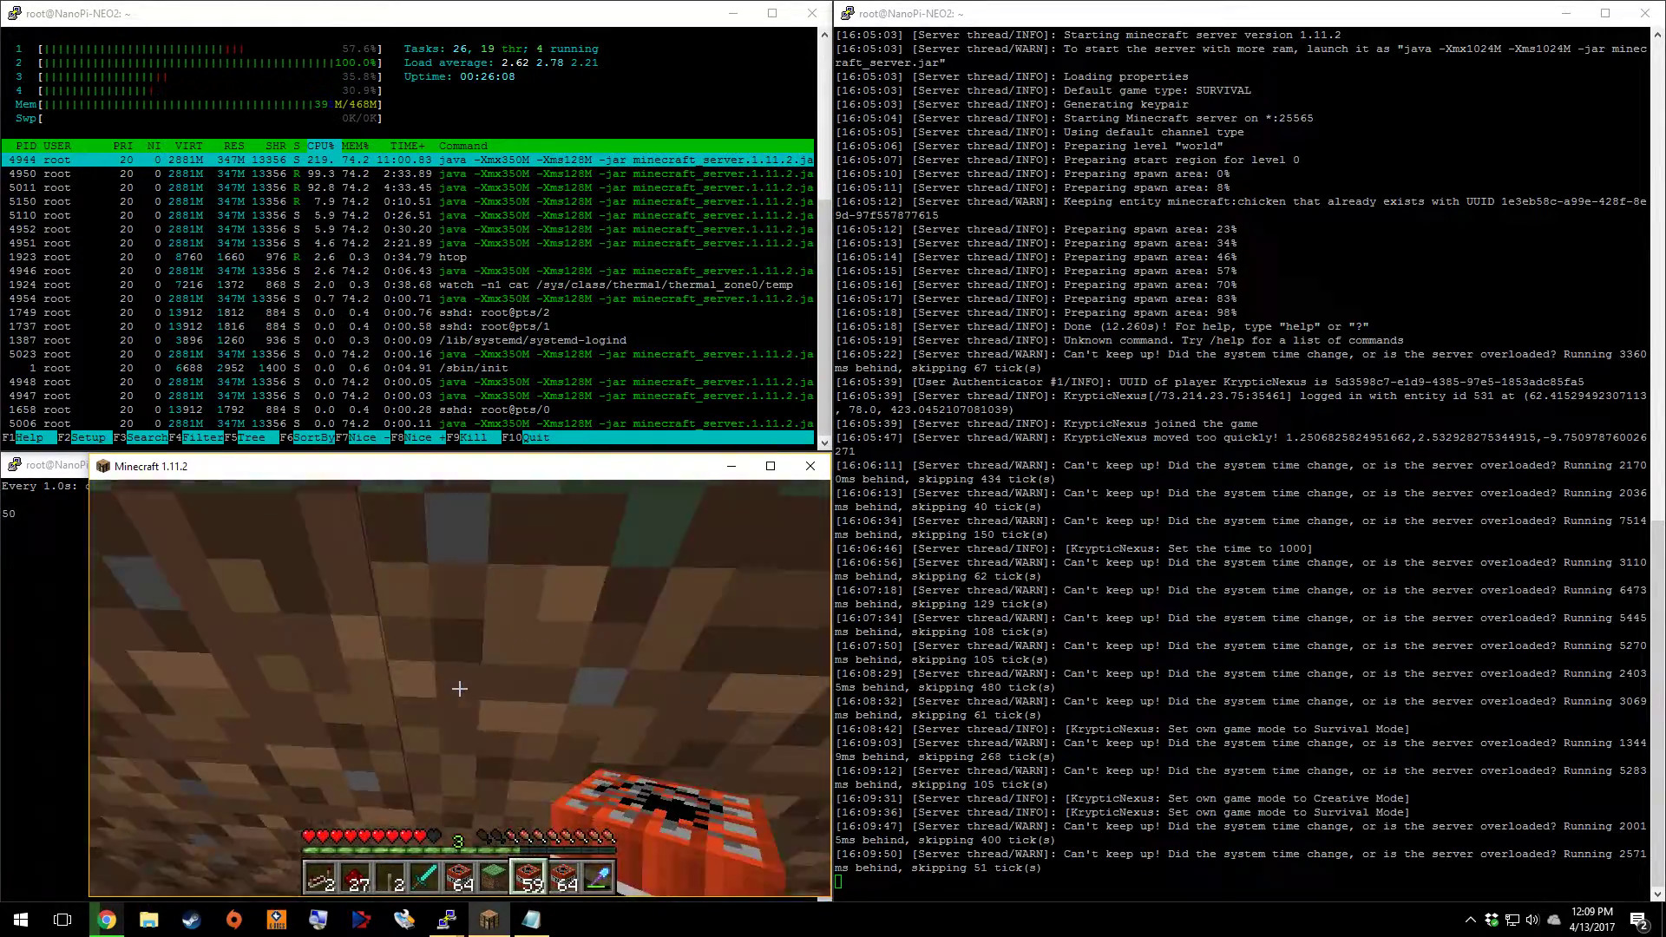
{"action": "right_click", "coordinate": [460, 688]}
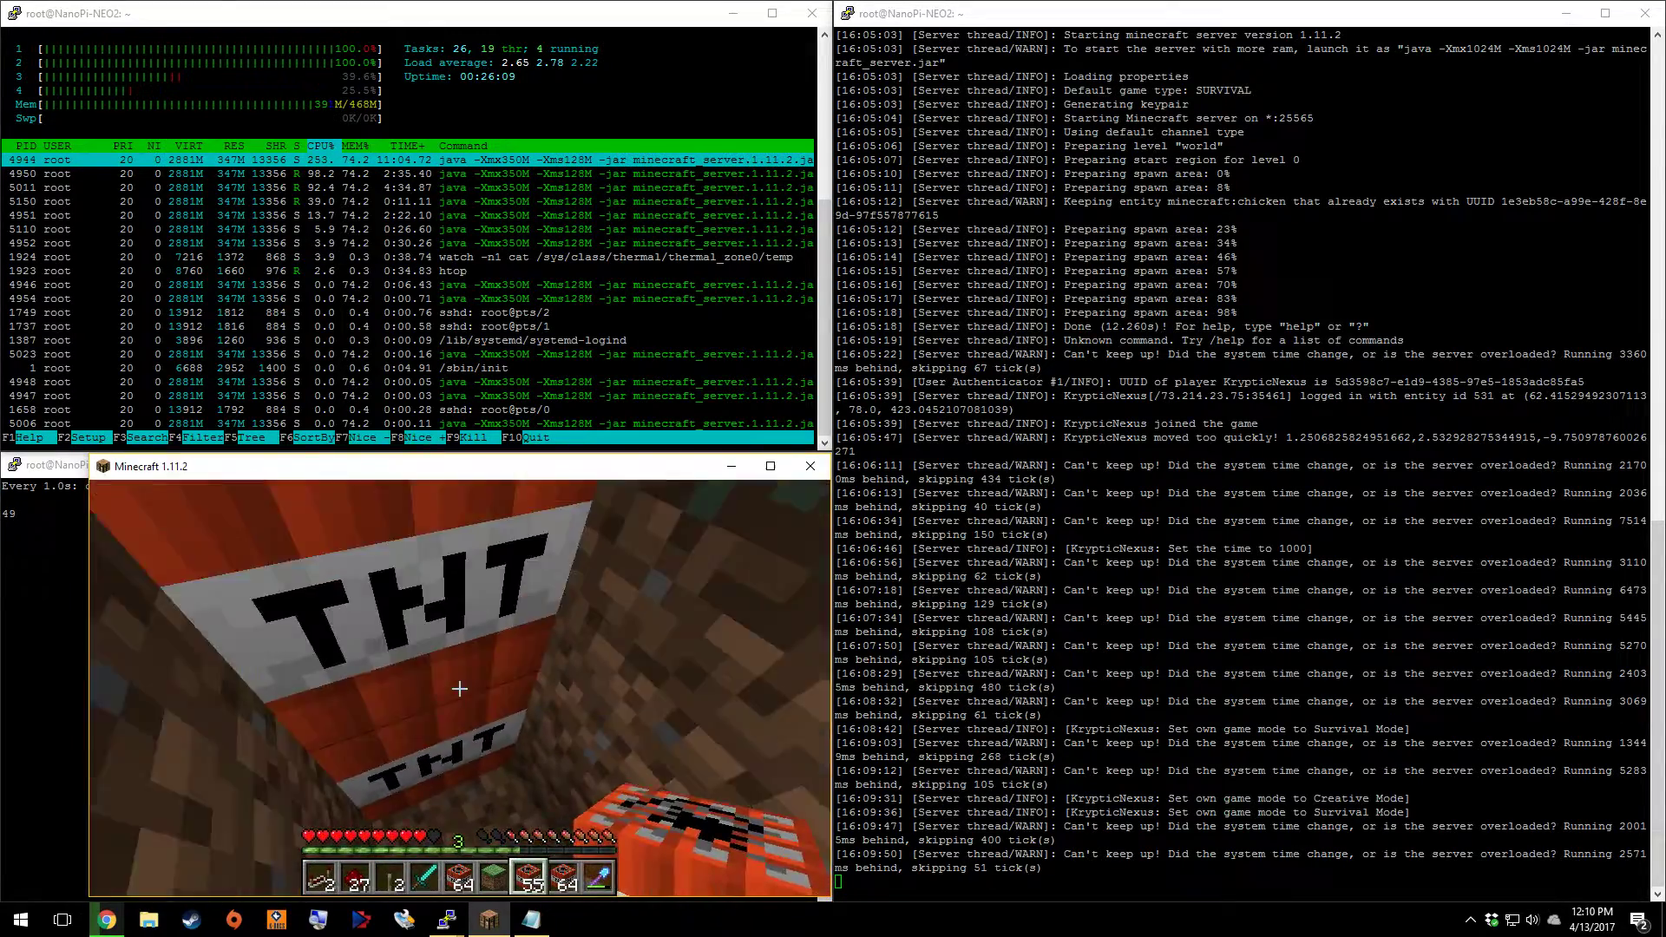
{"action": "right_click", "coordinate": [460, 689]}
{"action": "right_click", "coordinate": [460, 688]}
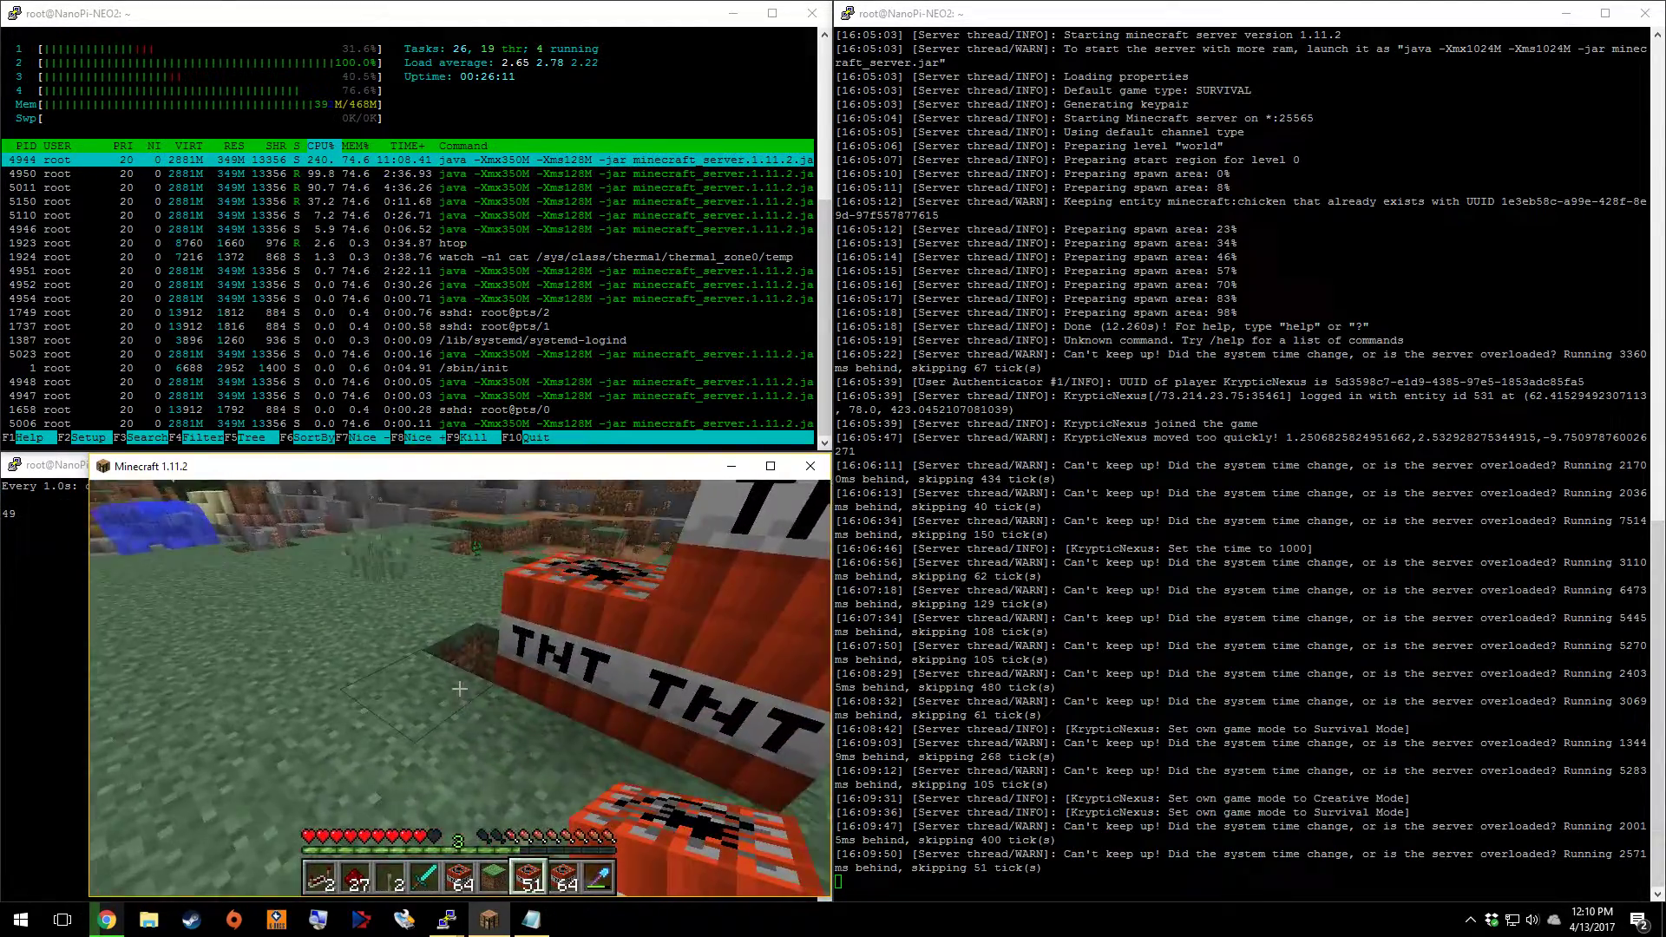
{"action": "right_click", "coordinate": [460, 688]}
Equip Redstone and lay dust across the grass to connect the TNT stack to the existing repeater circuit
{"action": "scroll", "coordinate": [460, 688], "scroll_direction": "down", "scroll_amount": 2}
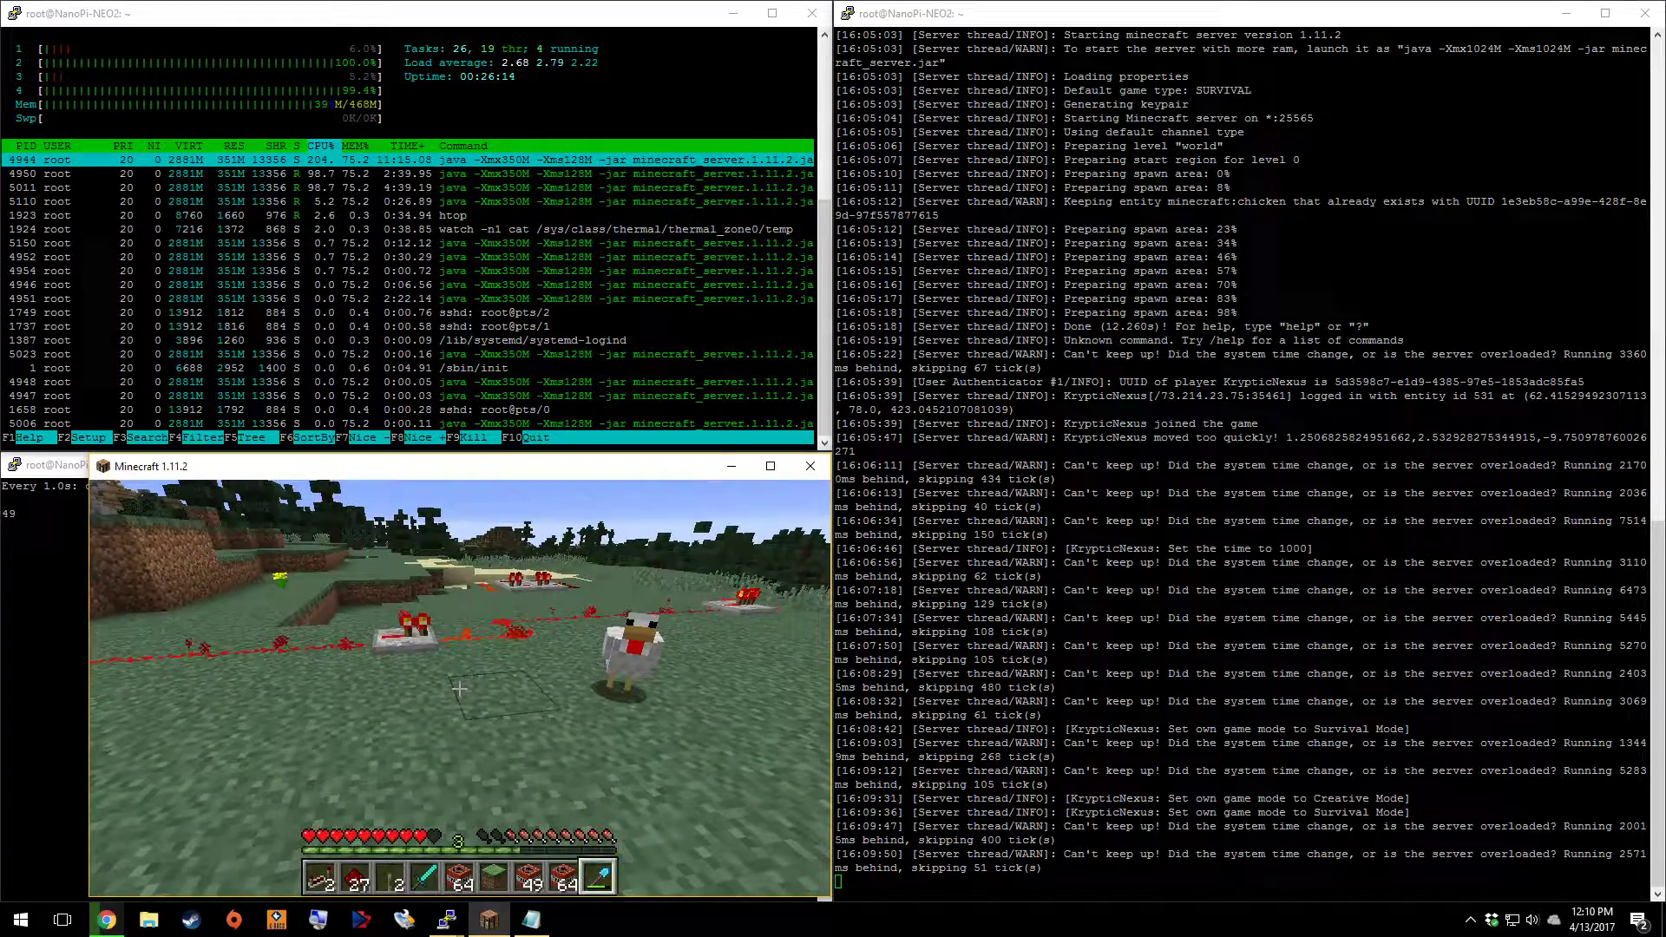
{"action": "scroll", "coordinate": [460, 689], "scroll_direction": "up", "scroll_amount": 1}
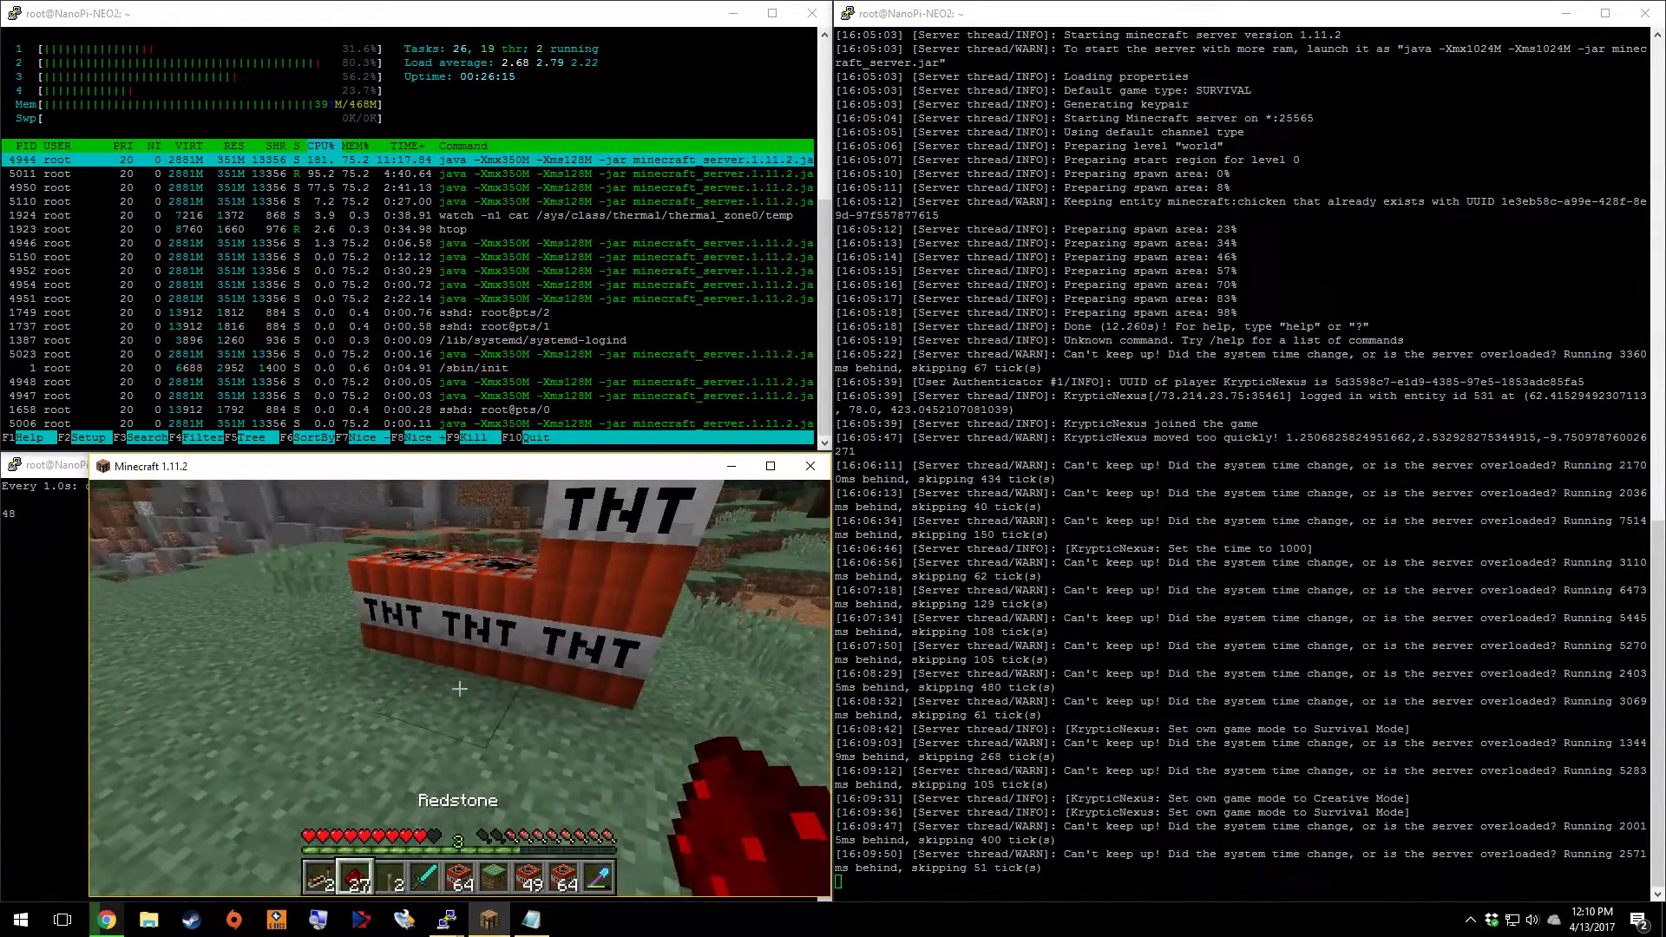
{"action": "right_click", "coordinate": [460, 689]}
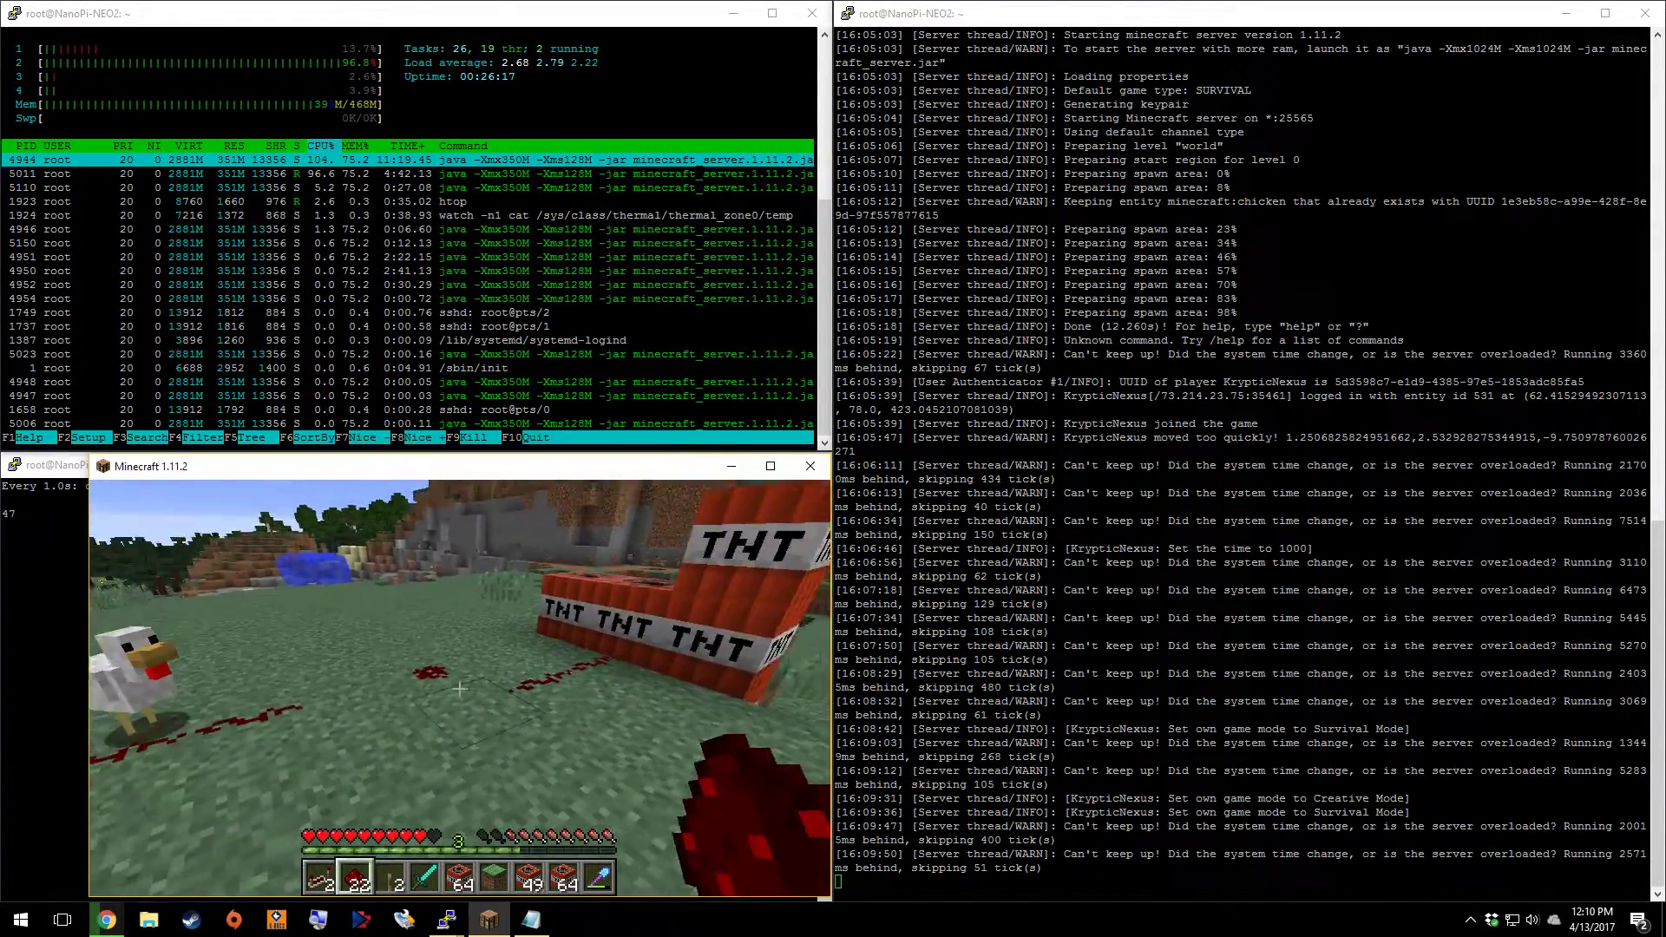
{"action": "right_click", "coordinate": [460, 688]}
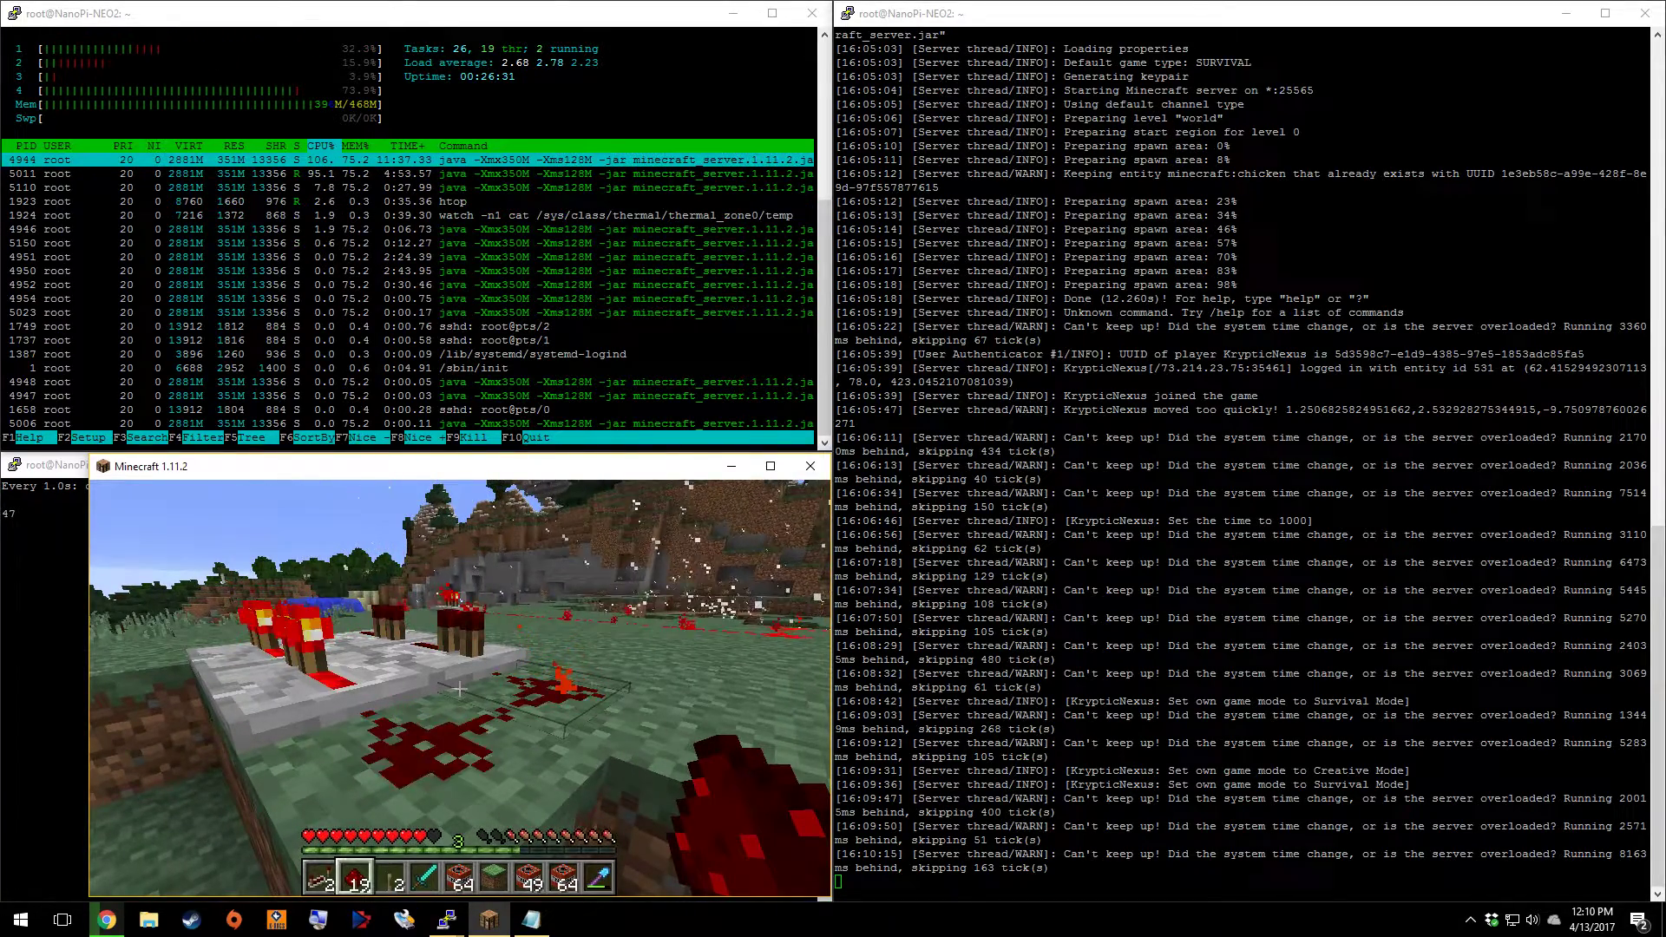
Walk past the repeaters and the stone crater, following the redstone line across the grassy field
{"action": "key", "text": "w"}
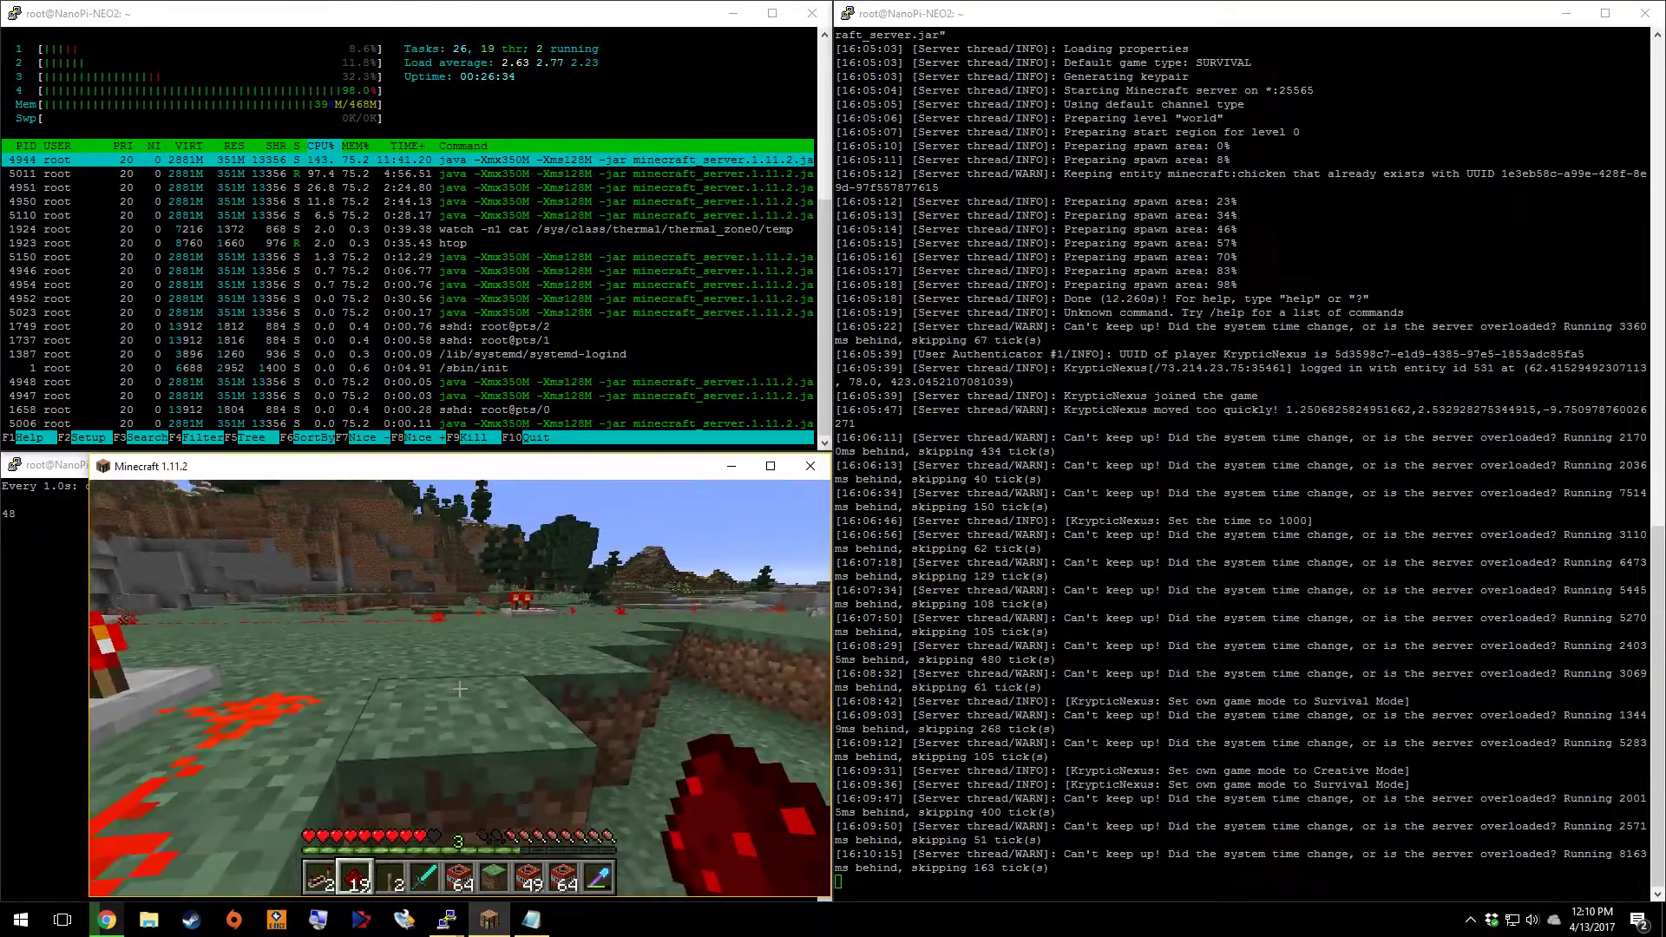
{"action": "key", "text": "w"}
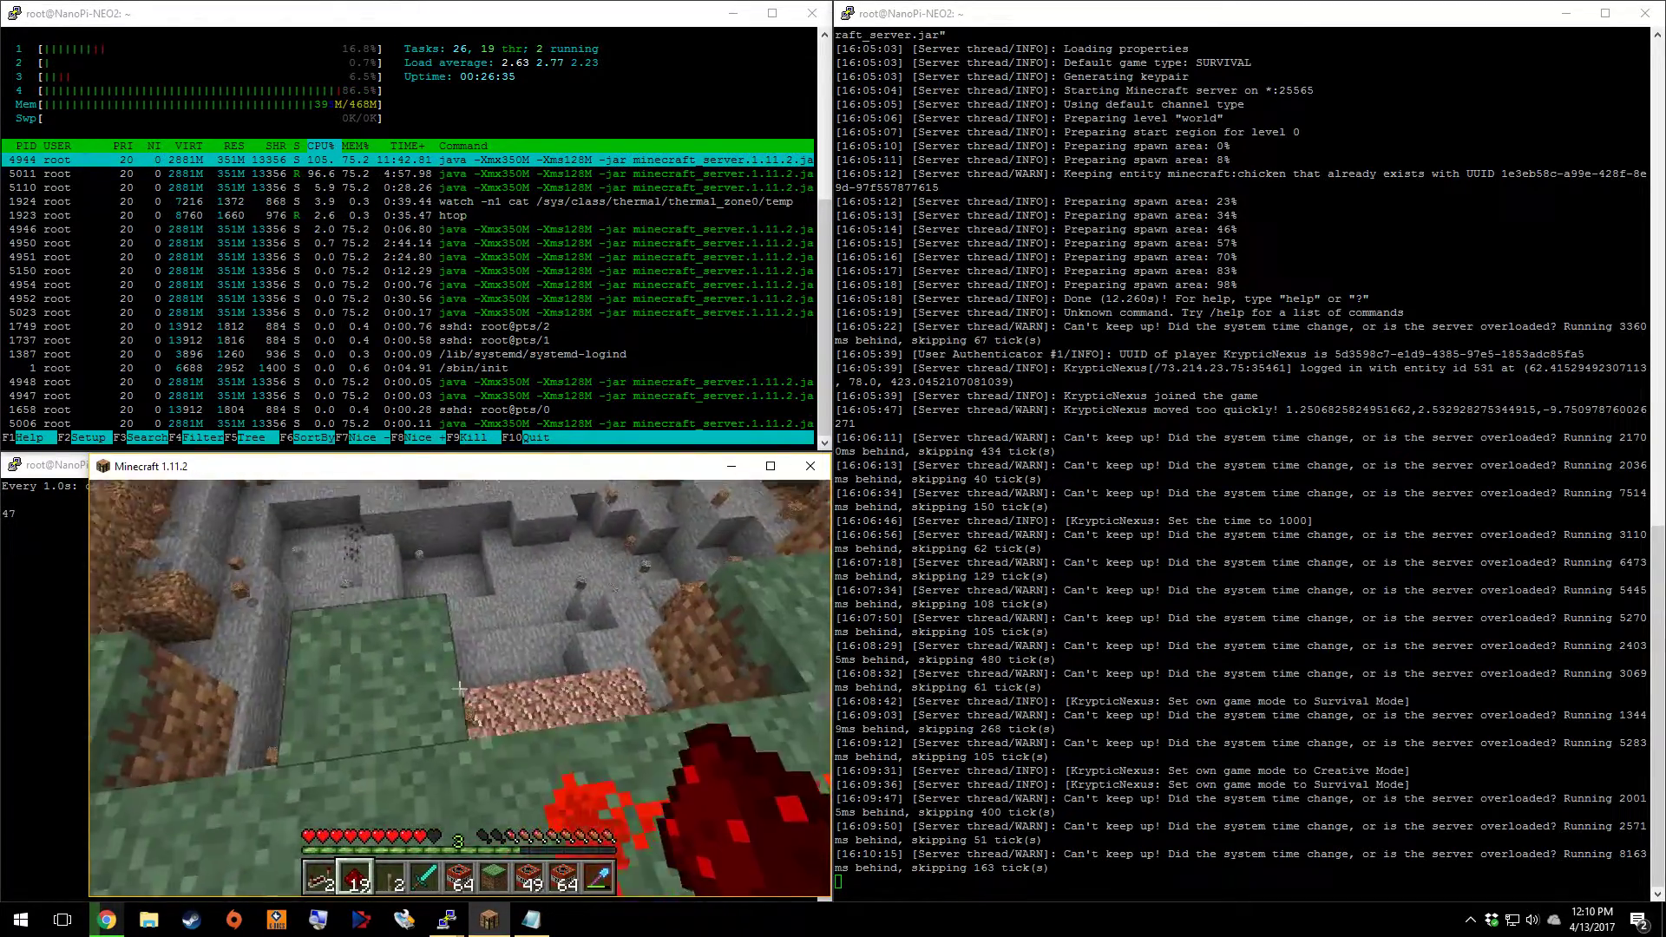
{"action": "key", "text": "w"}
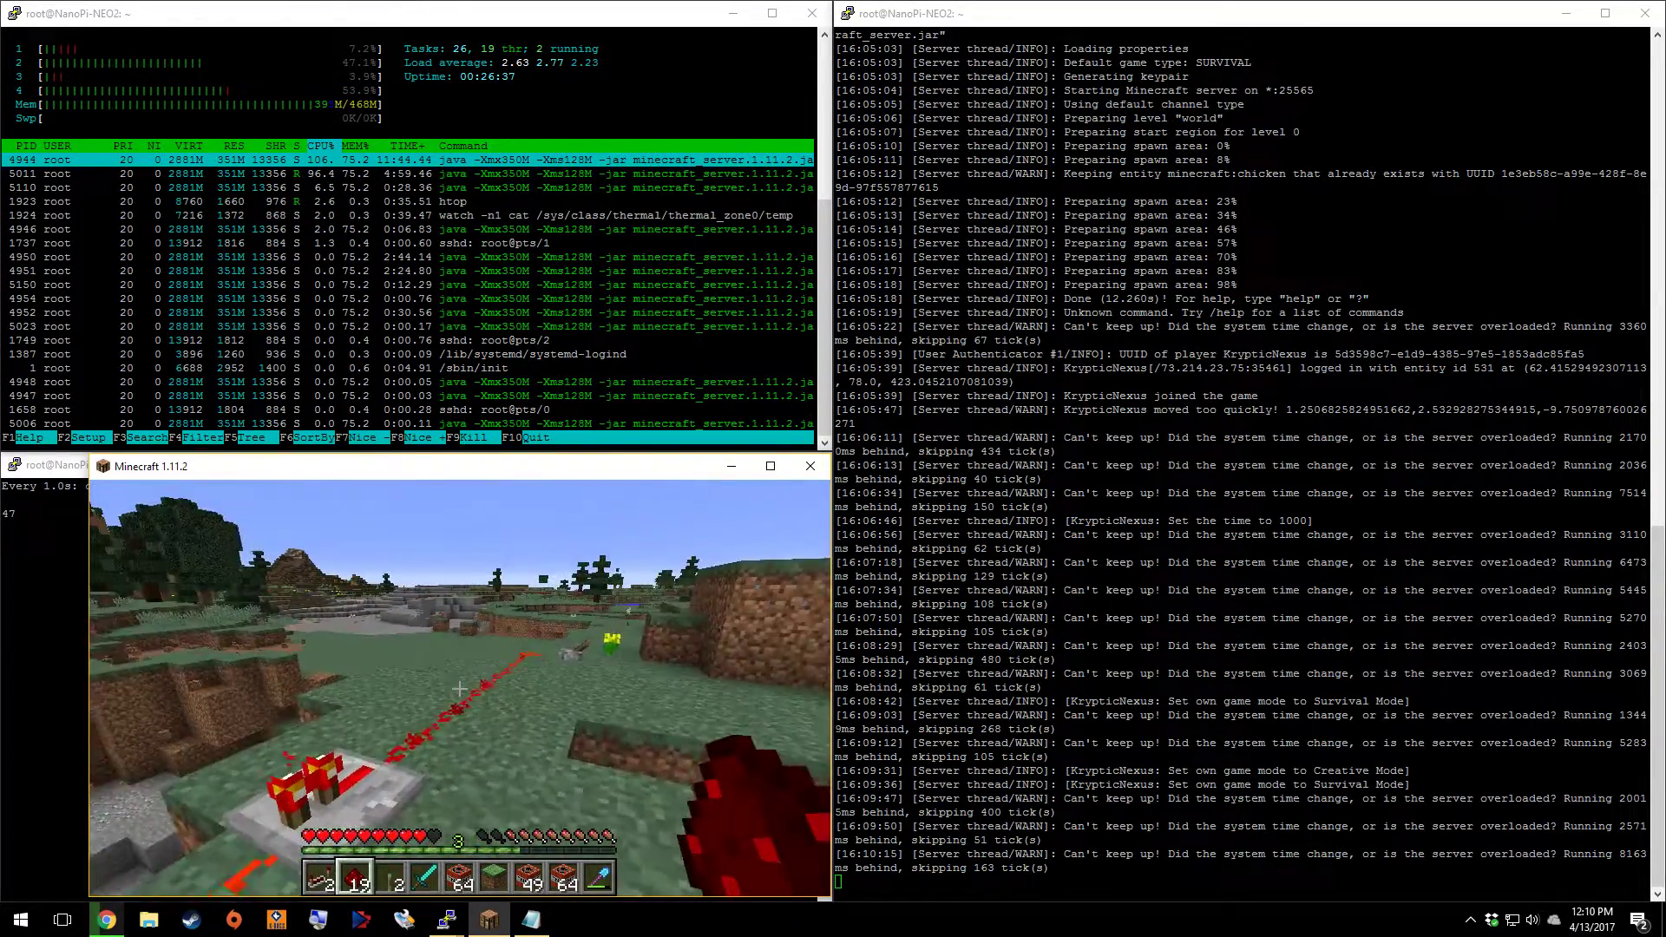
{"action": "key", "text": "w"}
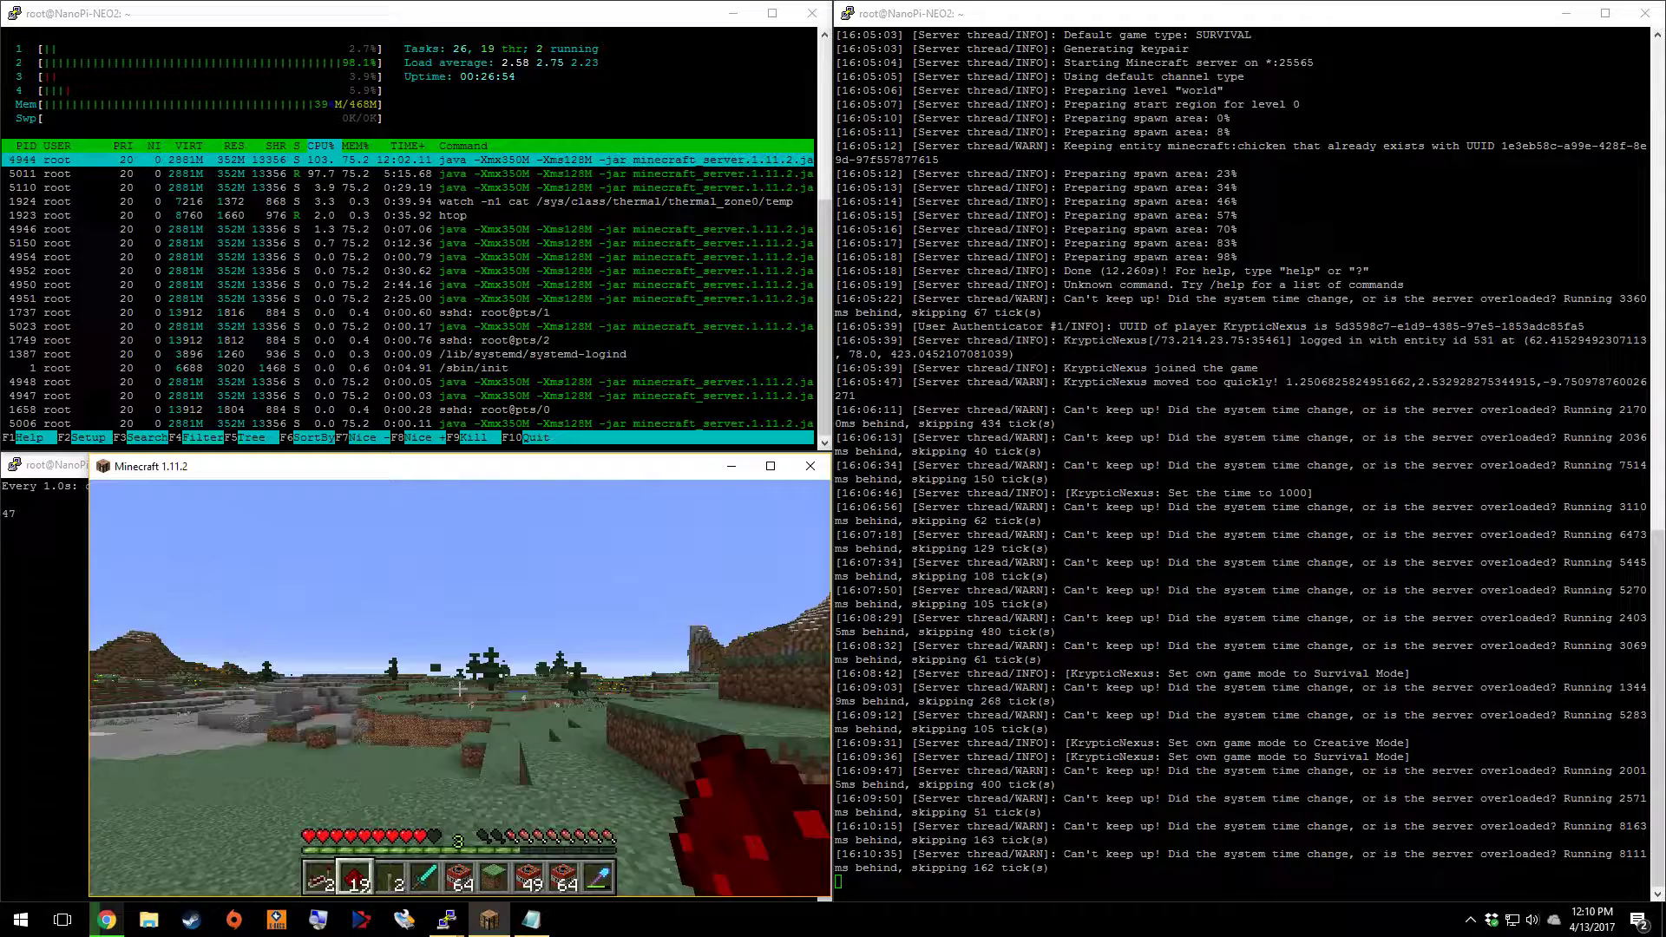
Switch the camera to the front-facing third-person view and sidestep toward the redstone line
{"action": "key", "text": "F5"}
{"action": "key", "text": "F5"}
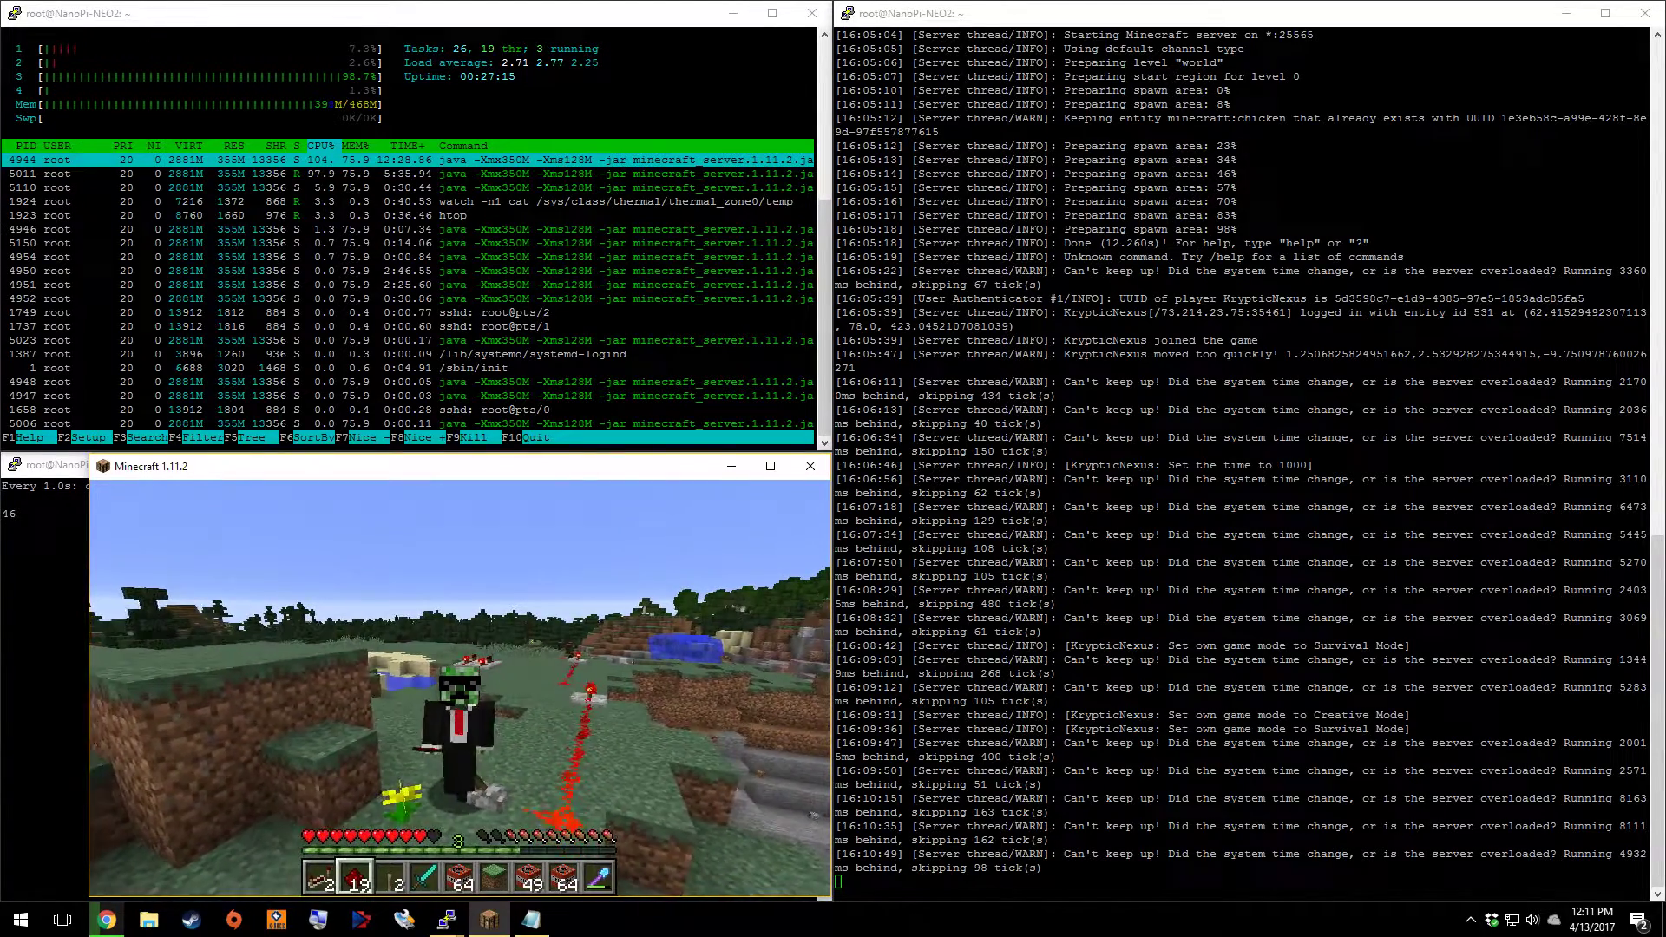
{"action": "key", "text": "a"}
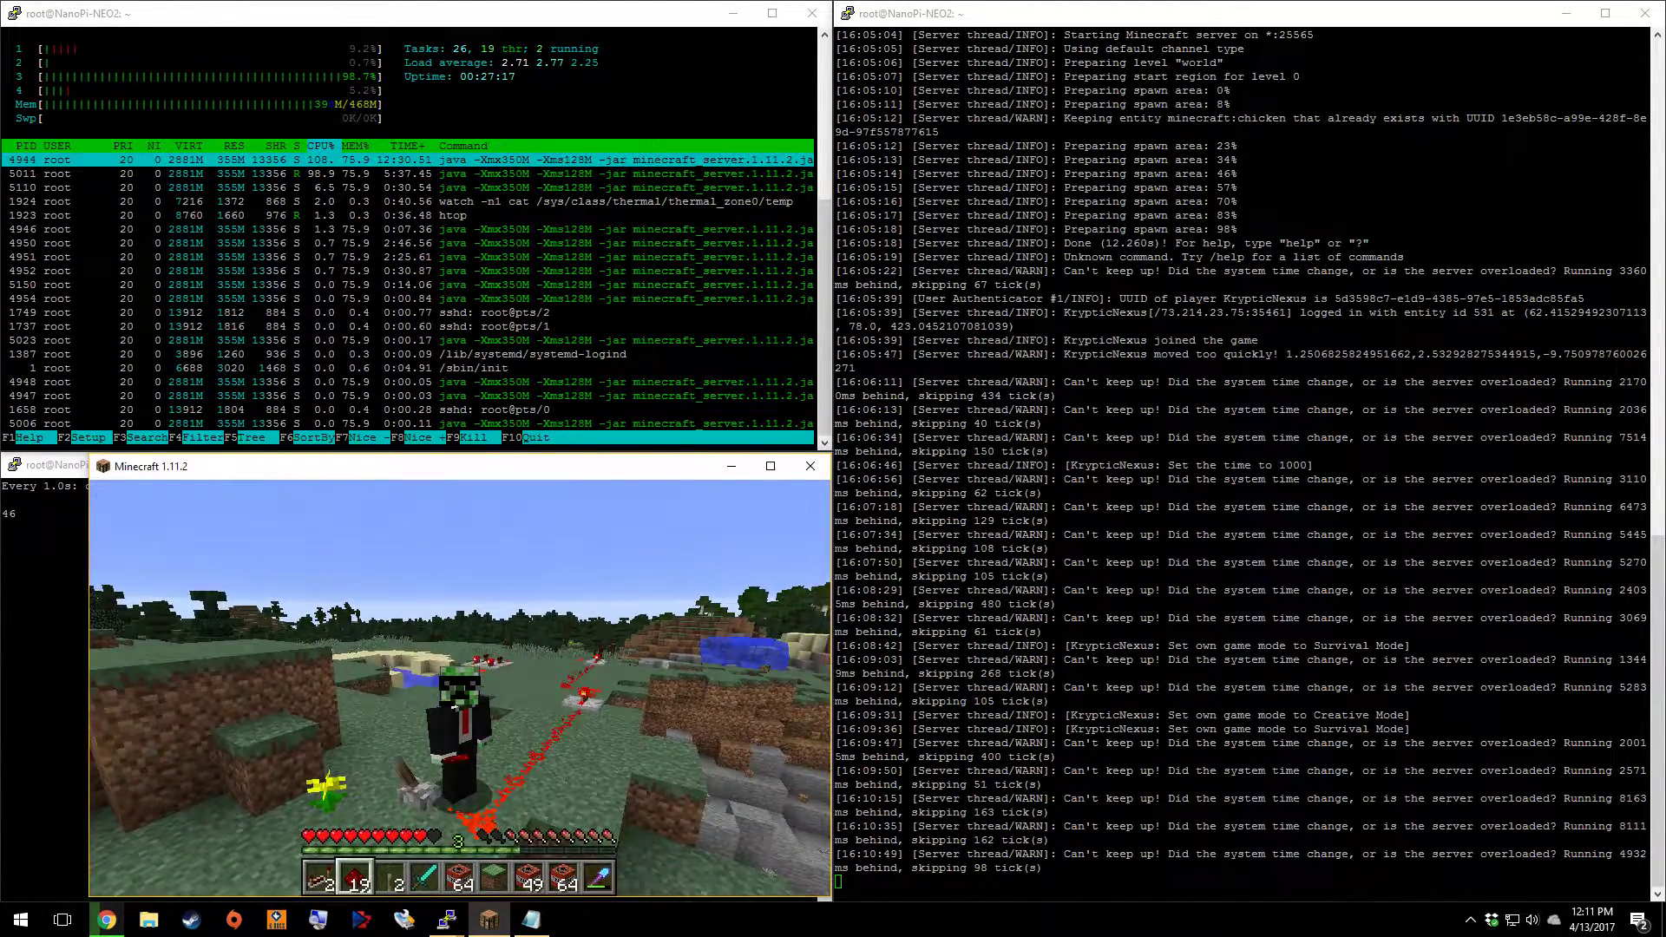